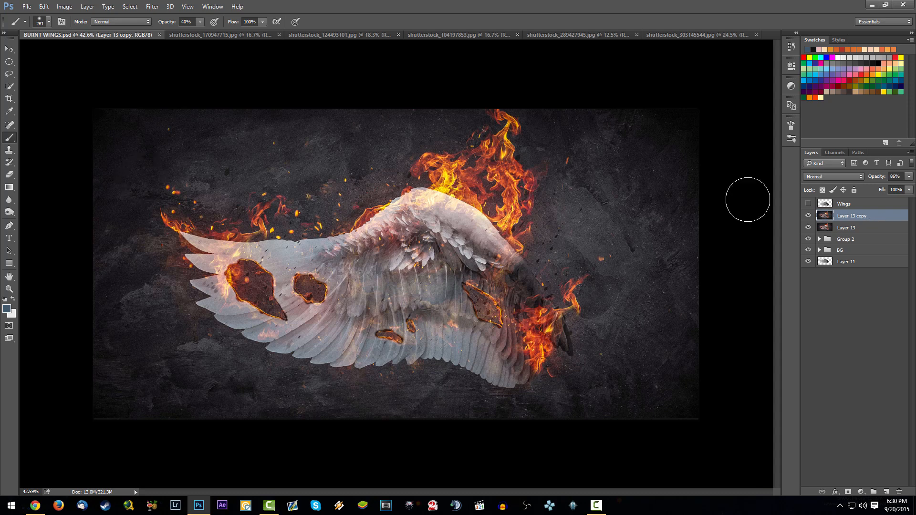
Show the Wings layer and view it in isolation, and restore the visibility of the other layers.
click(802, 203)
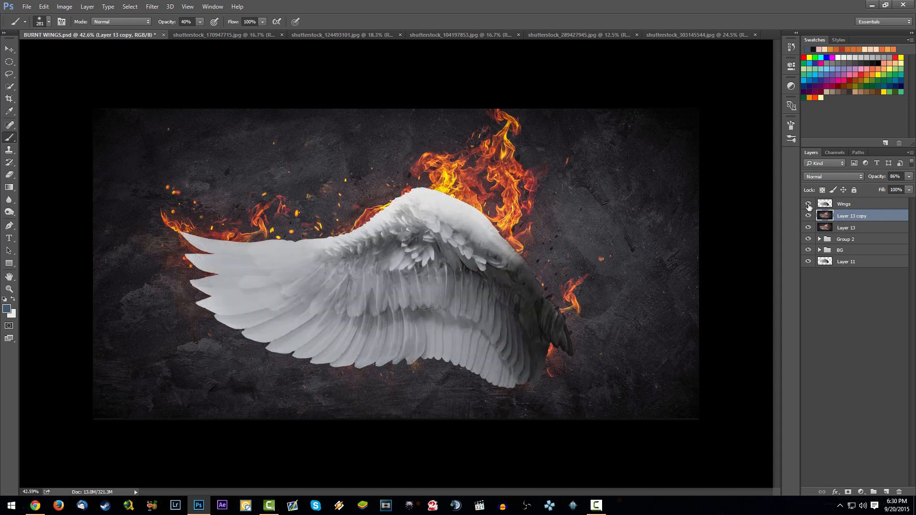
drag(809, 239, 809, 263)
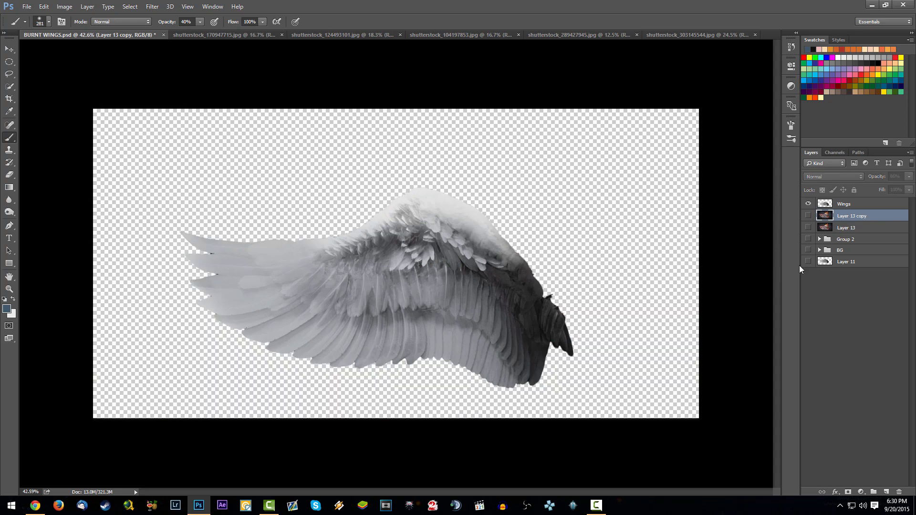
click(808, 217)
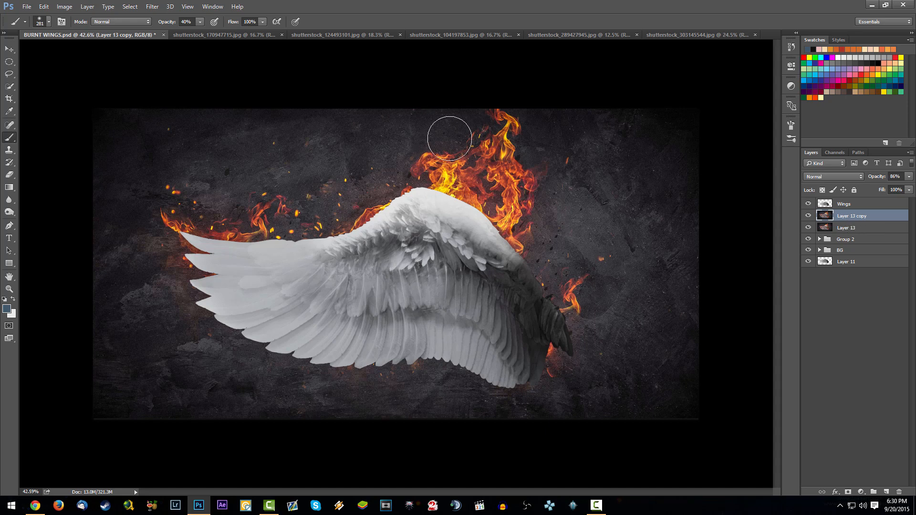
Look through the five open shutterstock fire and spark images, and return to the BURNT WINGS.psd document.
click(230, 33)
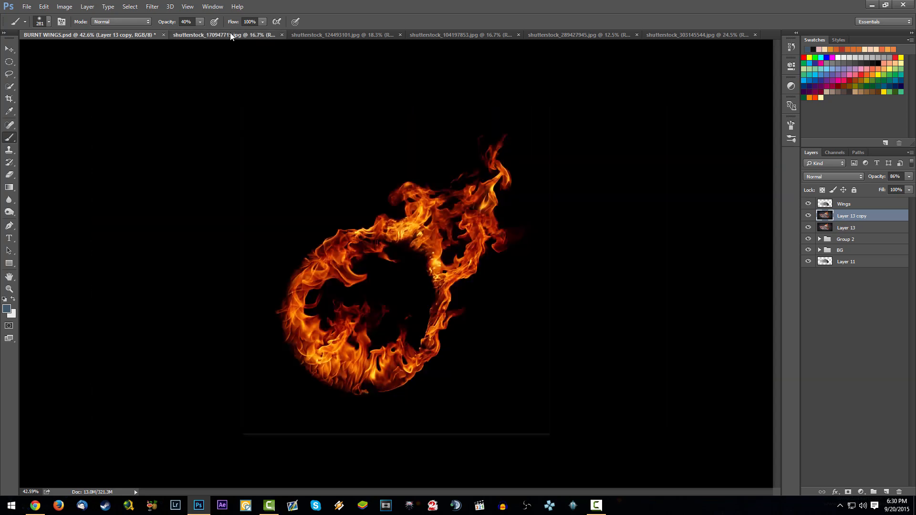
click(355, 31)
click(427, 34)
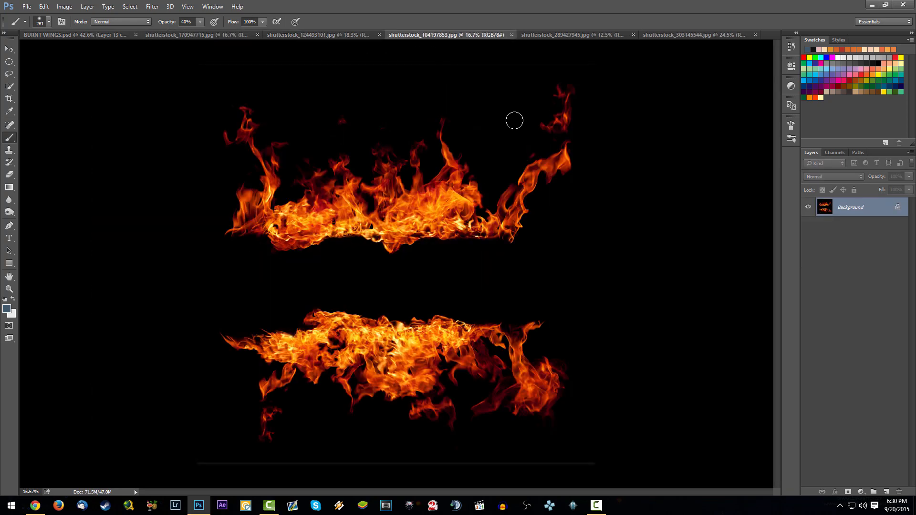
click(576, 35)
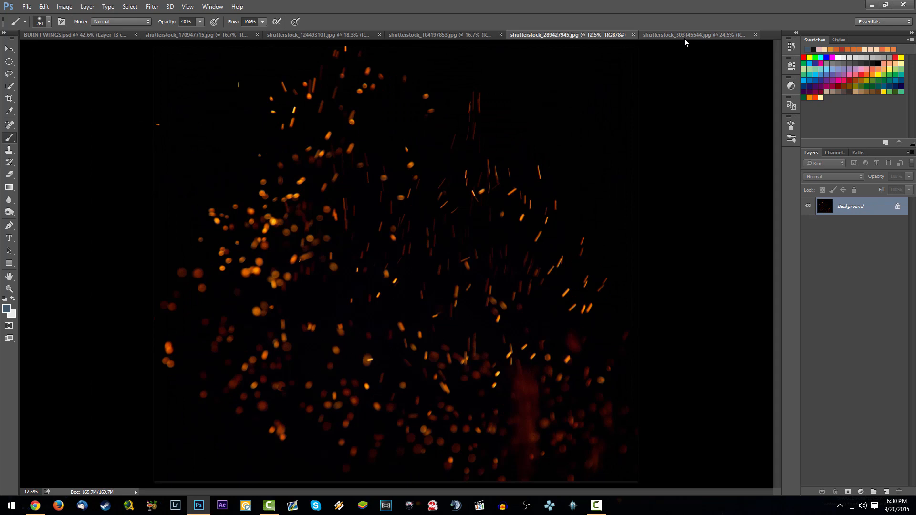
click(708, 35)
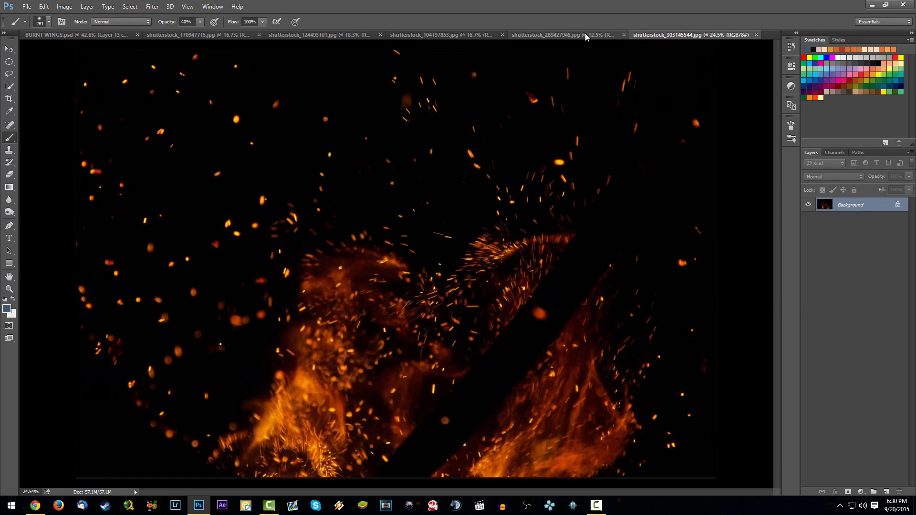
click(553, 33)
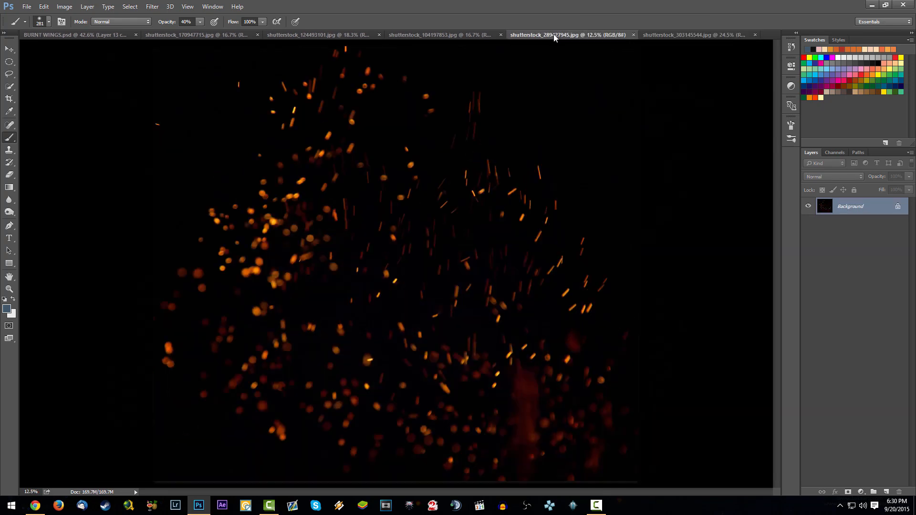
click(407, 34)
click(327, 35)
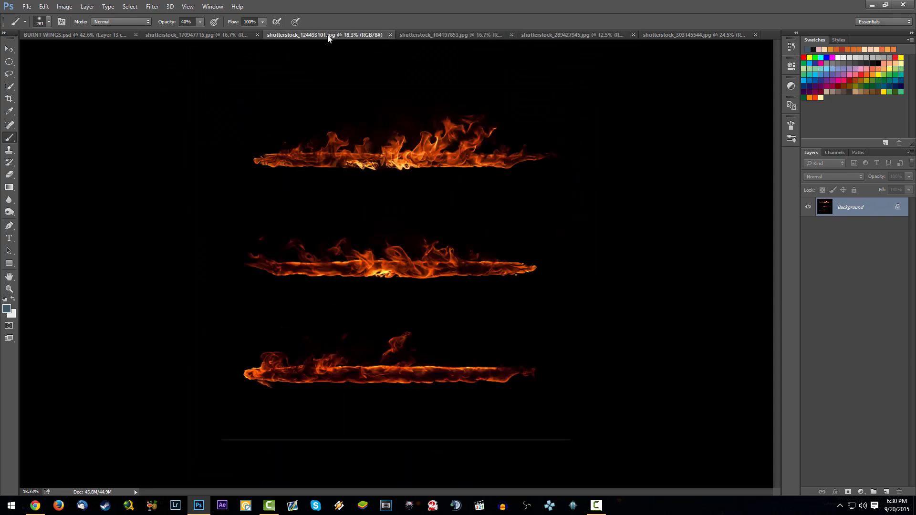
click(222, 33)
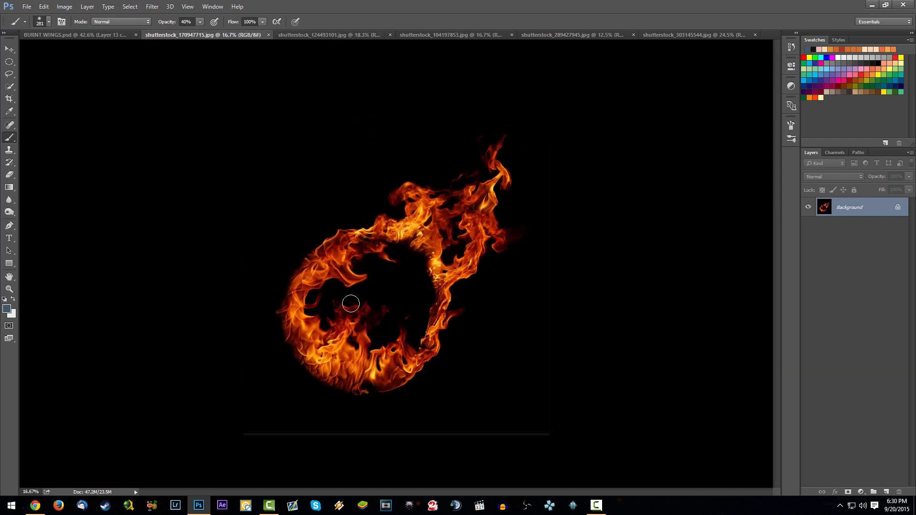
scroll(407, 274, up, 1)
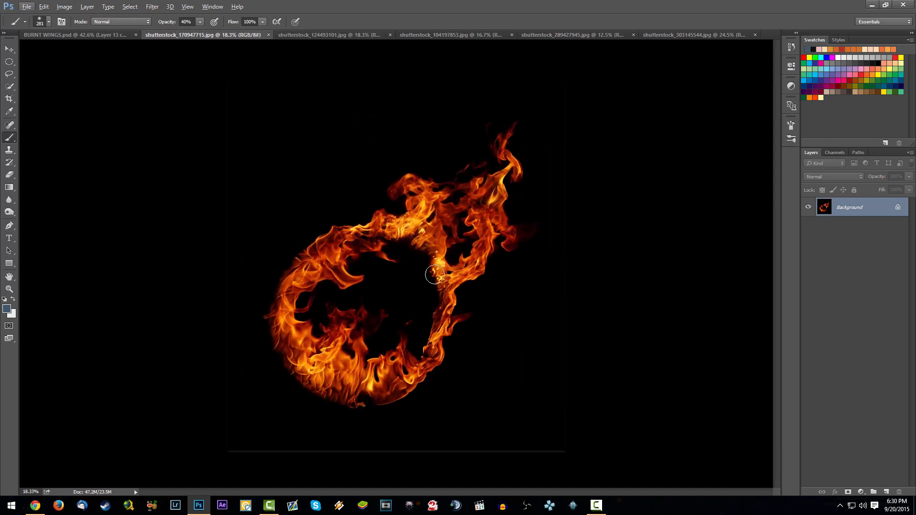
scroll(411, 273, up, 1)
scroll(423, 266, down, 1)
scroll(426, 264, down, 1)
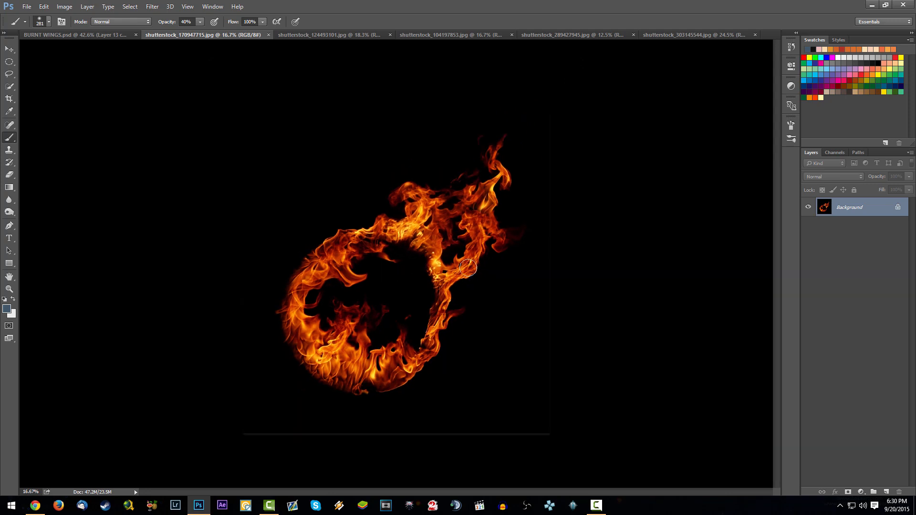
click(347, 34)
click(96, 36)
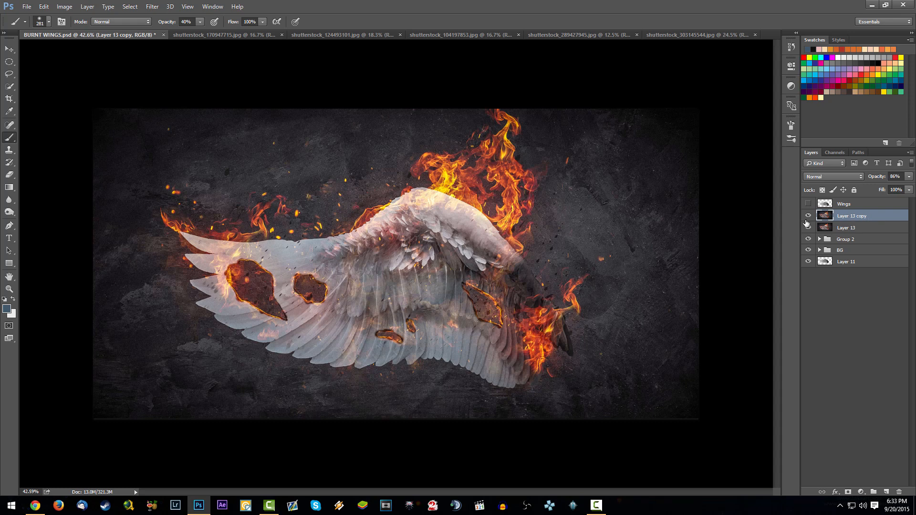
Hide and delete the layers Layer 13 copy and Layer 13.
drag(809, 216, 809, 228)
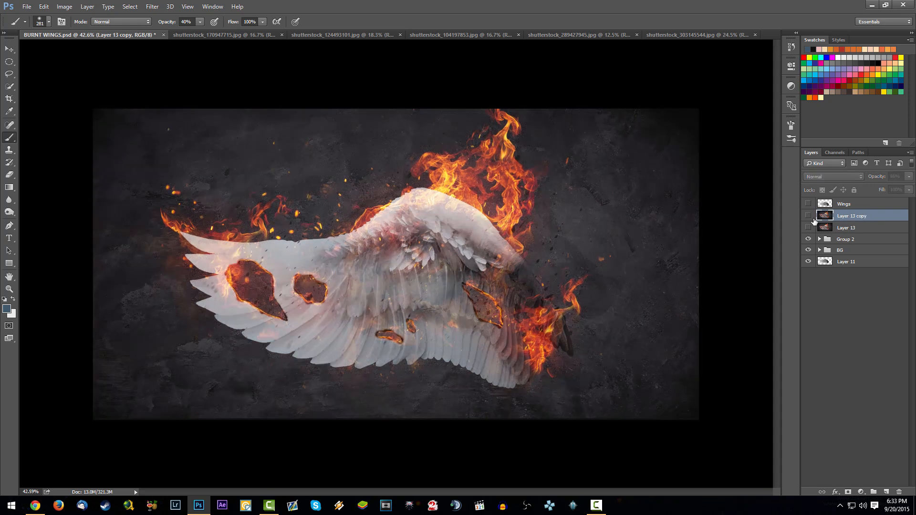
key(Delete)
key(Delete)
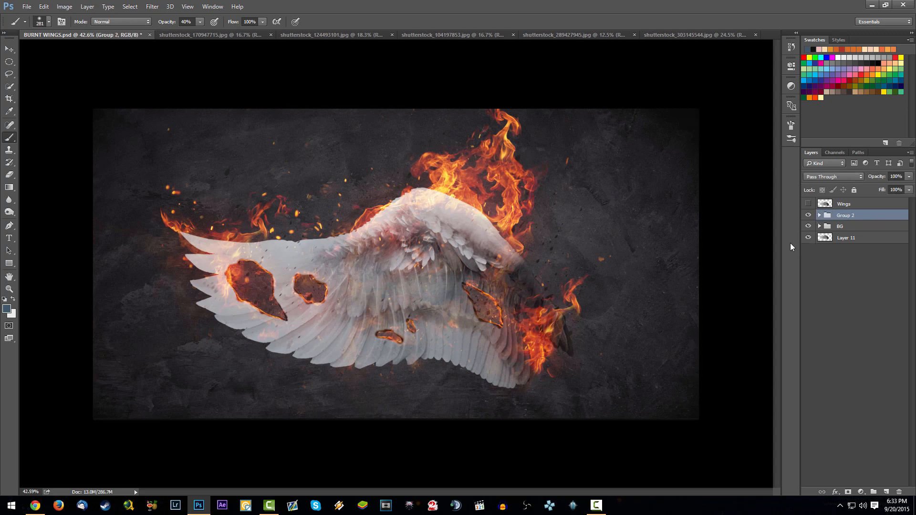
Hide Group 2, and select and show the Wings layer.
click(819, 215)
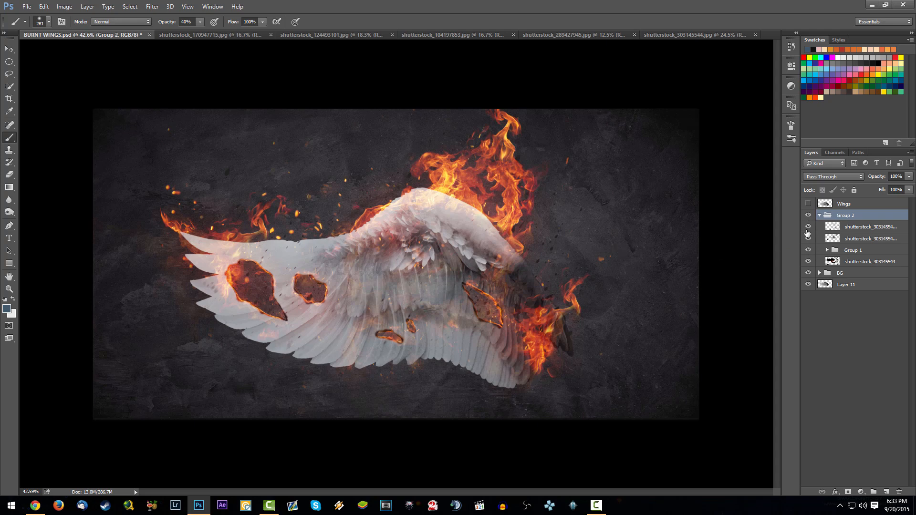
click(808, 215)
click(819, 215)
click(830, 237)
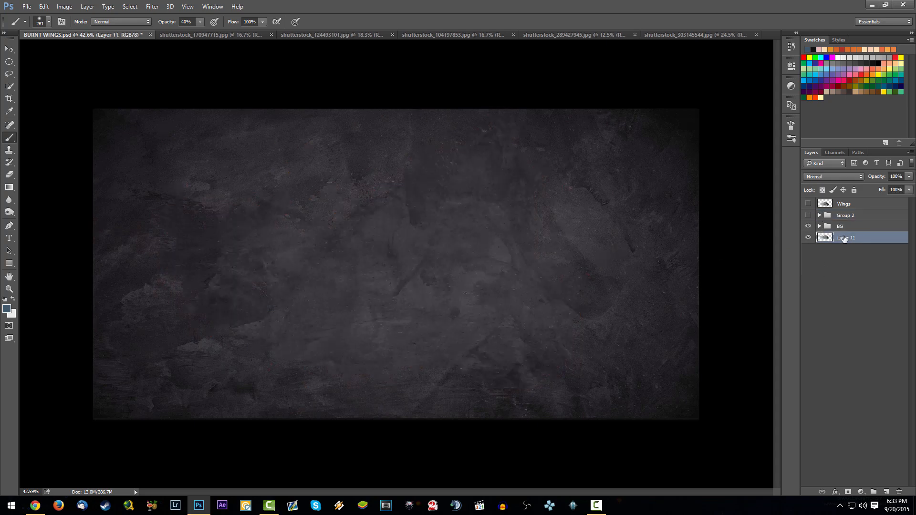
click(845, 204)
click(808, 204)
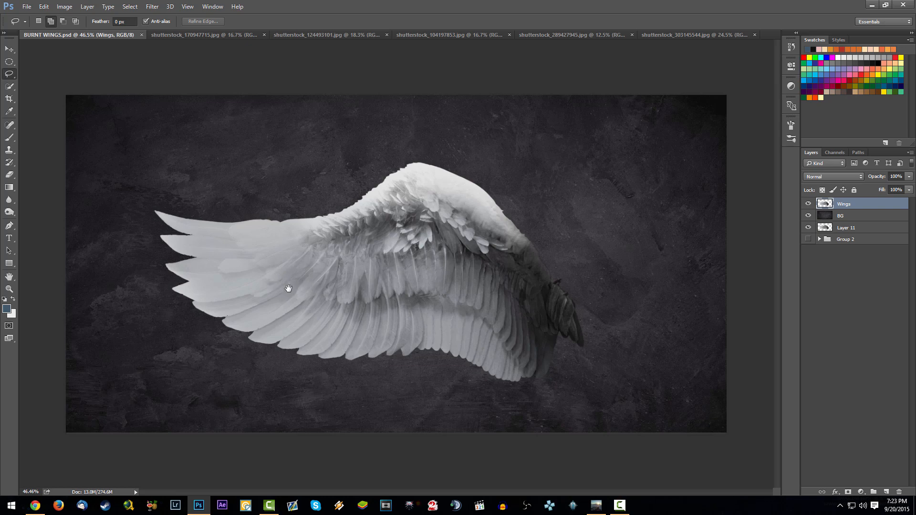
Lasso an irregular, ragged-edged patch across the feathers on the left half of the wing.
mouse_move(278, 287)
mouse_down()
mouse_move(305, 260)
mouse_move(287, 265)
mouse_move(272, 291)
mouse_move(300, 325)
mouse_up()
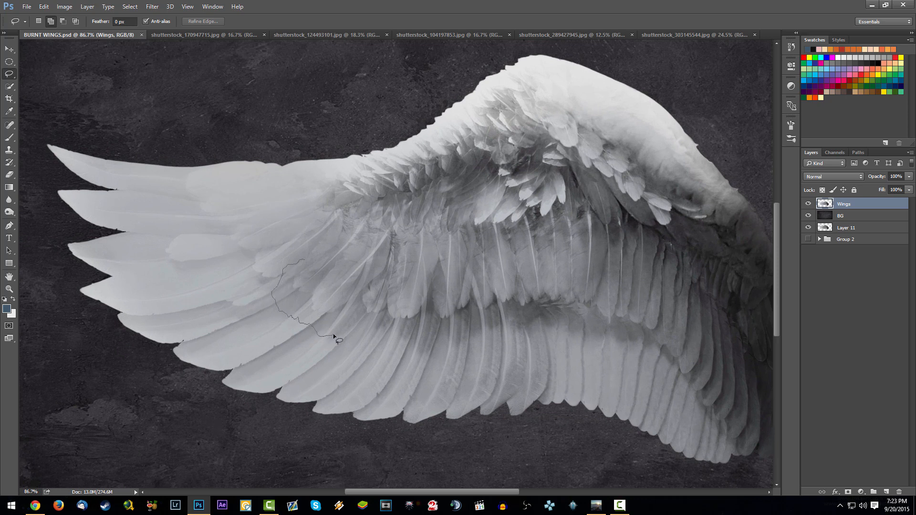
drag(355, 325, 366, 306)
drag(324, 281, 306, 261)
drag(430, 338, 466, 333)
mouse_move(542, 265)
mouse_down()
mouse_move(516, 256)
mouse_move(536, 262)
mouse_up()
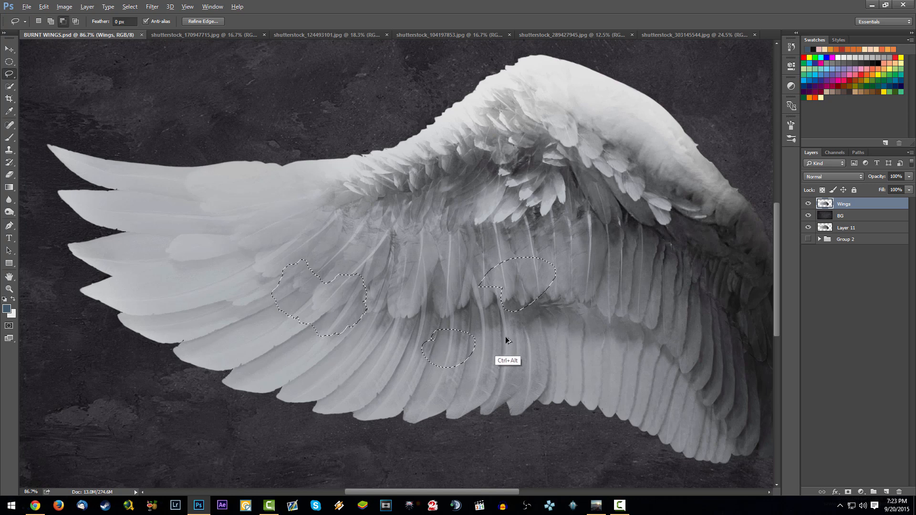
key(ctrl+alt+z)
key(ctrl+alt+z)
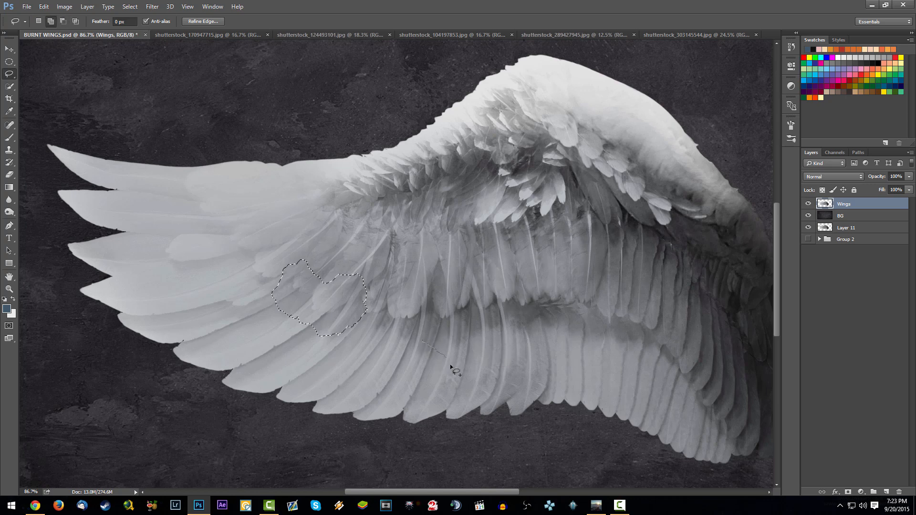
Add a small jagged patch in the lower middle feathers and a larger ragged patch on the wing's darker side to the lasso selection.
drag(428, 336, 422, 338)
mouse_move(578, 247)
mouse_down()
mouse_move(625, 254)
mouse_move(583, 248)
mouse_up()
key(alt)
mouse_move(602, 282)
mouse_down()
mouse_move(623, 288)
mouse_move(612, 257)
mouse_move(593, 265)
mouse_up()
key(shift)
drag(607, 285, 594, 261)
Add two more small patches in the middle of the wing to the selection and extend the large left patch toward the feather tips.
mouse_move(548, 350)
mouse_down()
mouse_move(535, 333)
mouse_move(542, 357)
mouse_up()
key(alt)
key(shift)
drag(423, 243, 424, 240)
mouse_move(258, 229)
mouse_down()
mouse_move(232, 217)
mouse_move(213, 225)
mouse_move(210, 236)
mouse_move(234, 281)
mouse_move(283, 317)
mouse_move(332, 320)
mouse_up()
Reshape and enlarge the selected patch on the wing's darker side with further ragged lasso outlines.
drag(649, 283, 626, 292)
drag(654, 329, 666, 340)
drag(644, 272, 645, 273)
Add a layer mask to Wings from the selection and invert the mask so the selected patches become holes.
click(847, 492)
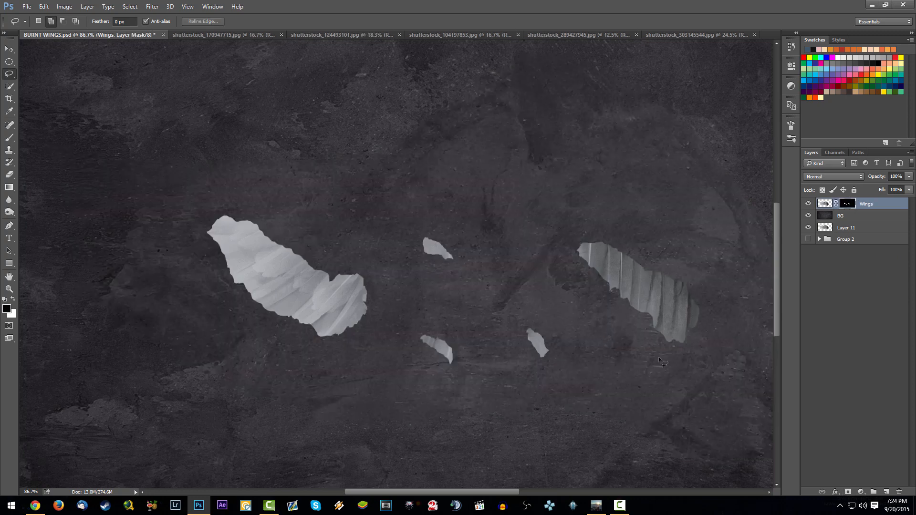
scroll(615, 359, down, 3)
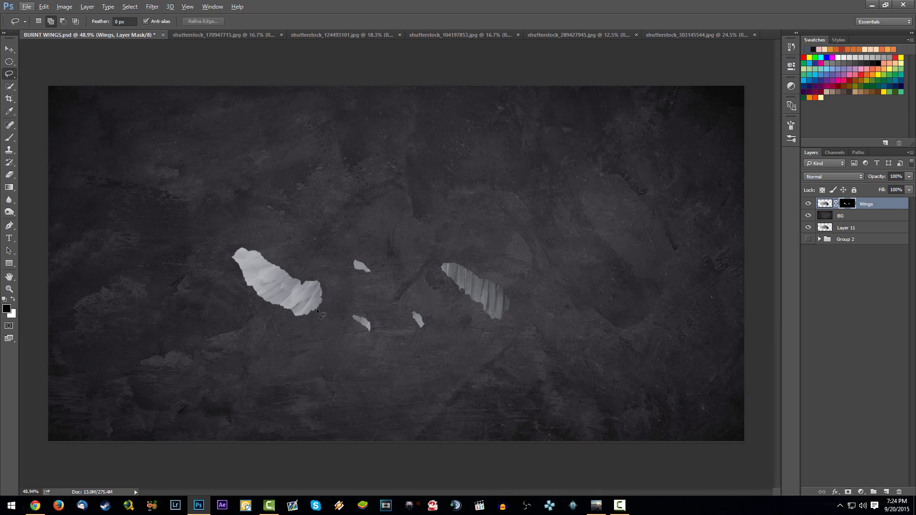
key(ctrl+i)
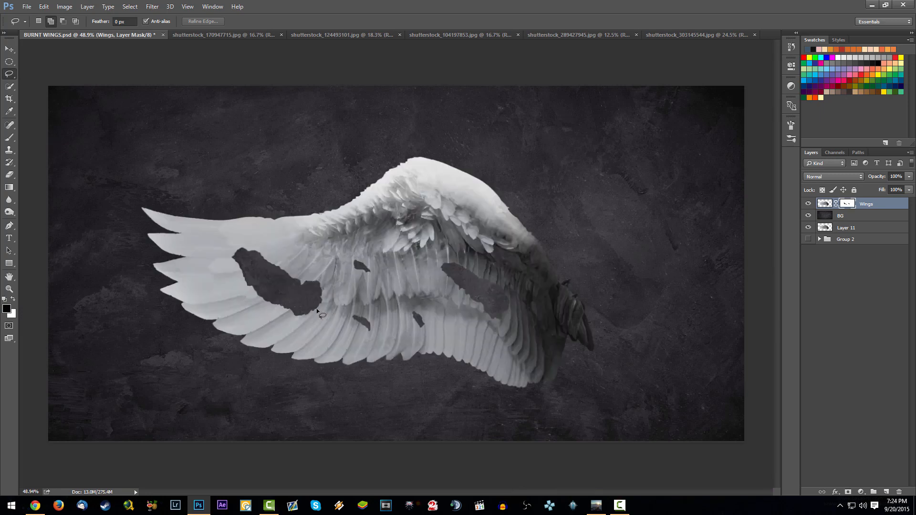
Set the Brush opacity to 100%, try black strokes on the Wings layer mask across the lower feathers, and undo them.
scroll(329, 265, up, 2)
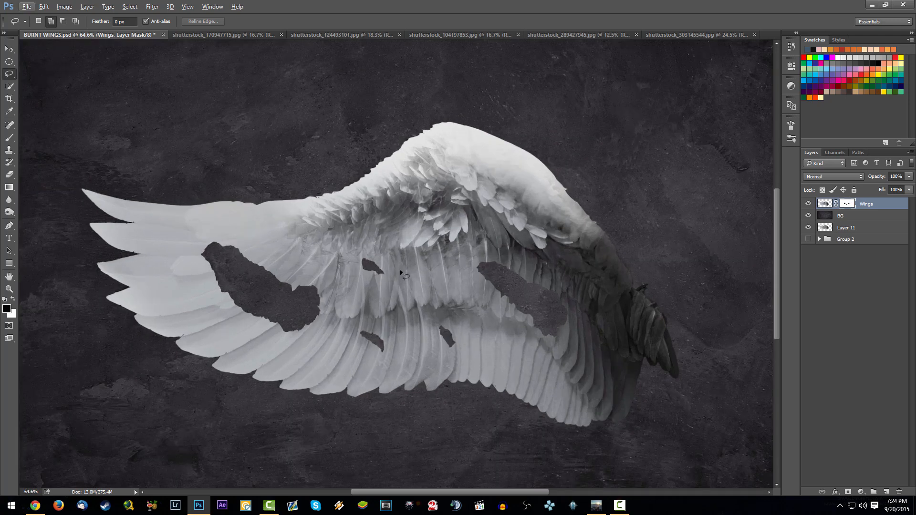
click(846, 205)
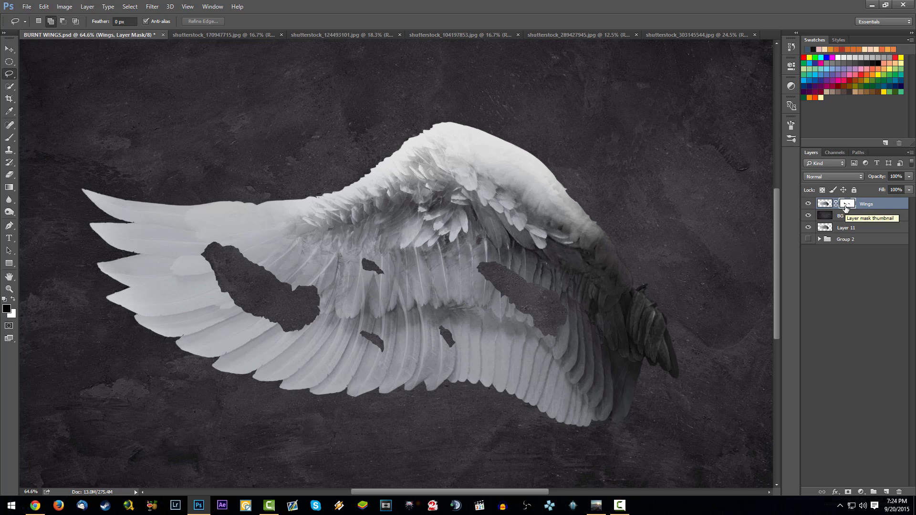
click(9, 138)
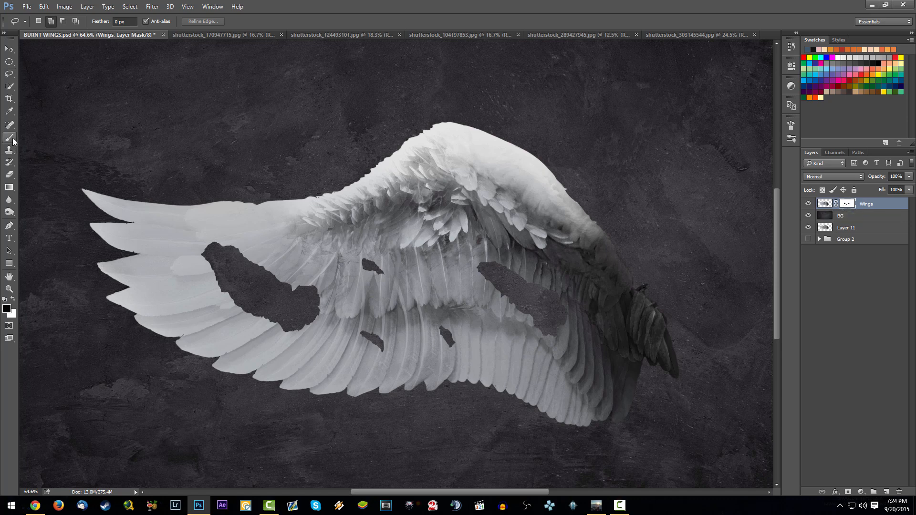
drag(339, 293, 350, 356)
key(ctrl+z)
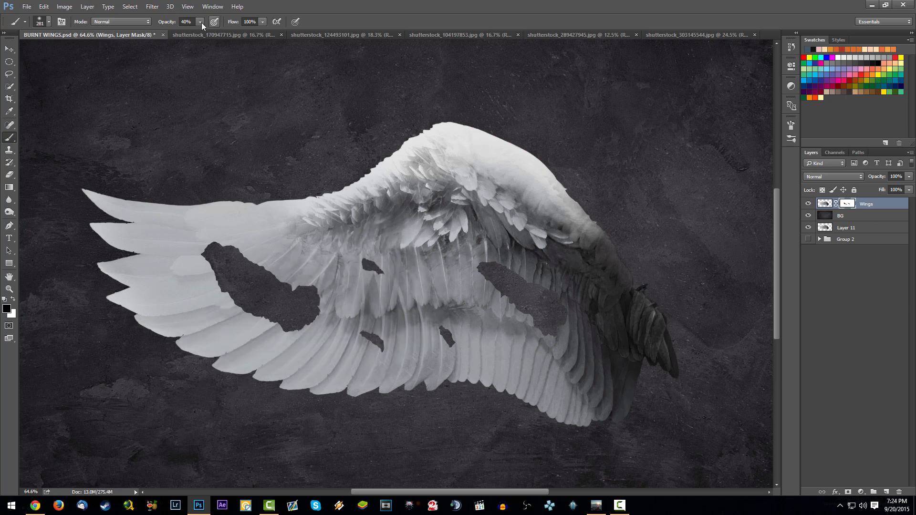
drag(162, 23, 376, 19)
mouse_move(386, 303)
mouse_down()
mouse_move(395, 334)
mouse_move(513, 350)
mouse_move(669, 399)
mouse_up()
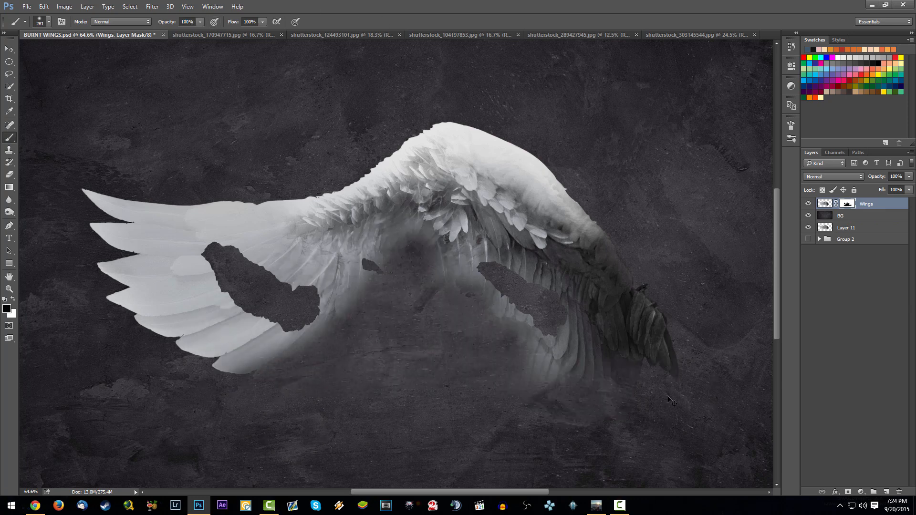
key(ctrl+z)
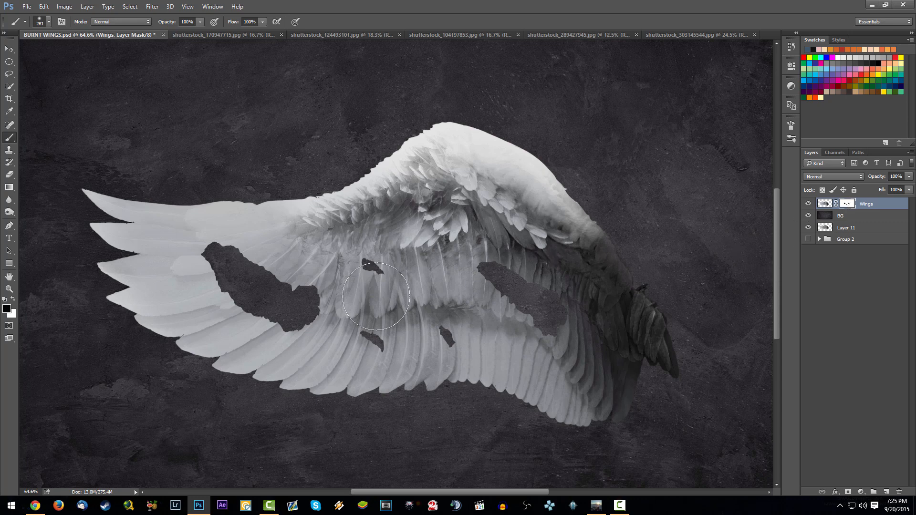
Create a new empty layer above Wings and make it a clipping mask on the Wings layer.
scroll(306, 256, up, 1)
scroll(306, 256, up, 1)
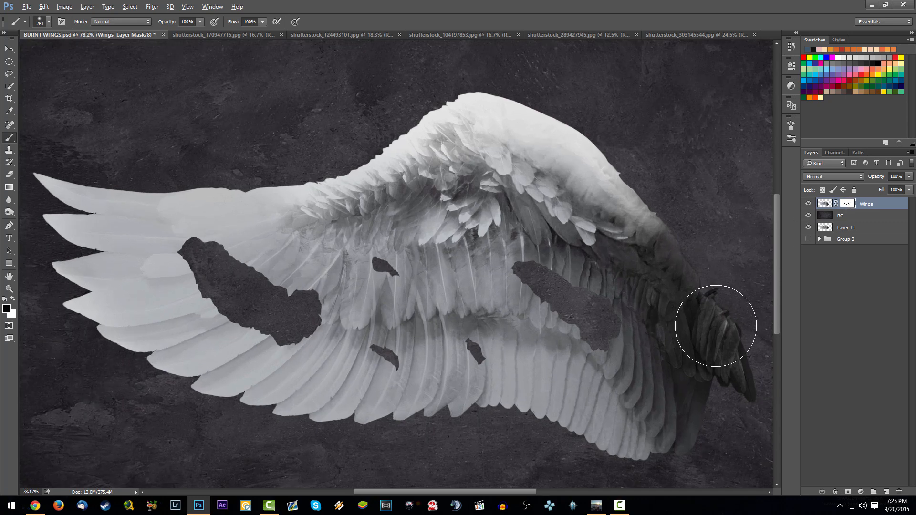
click(885, 491)
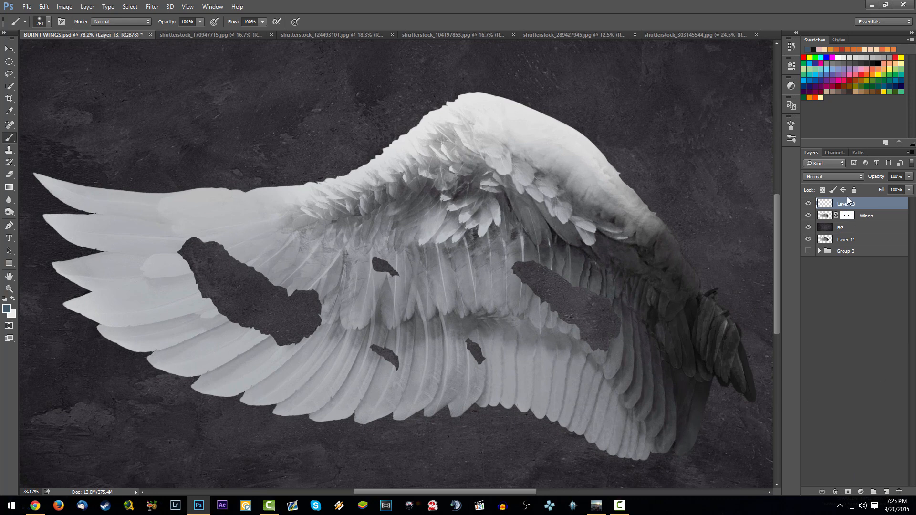
right_click(873, 206)
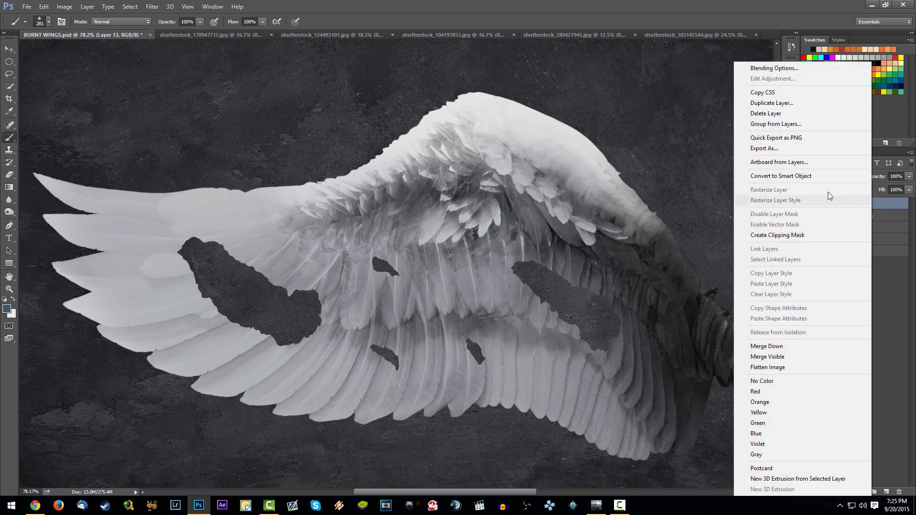
click(816, 235)
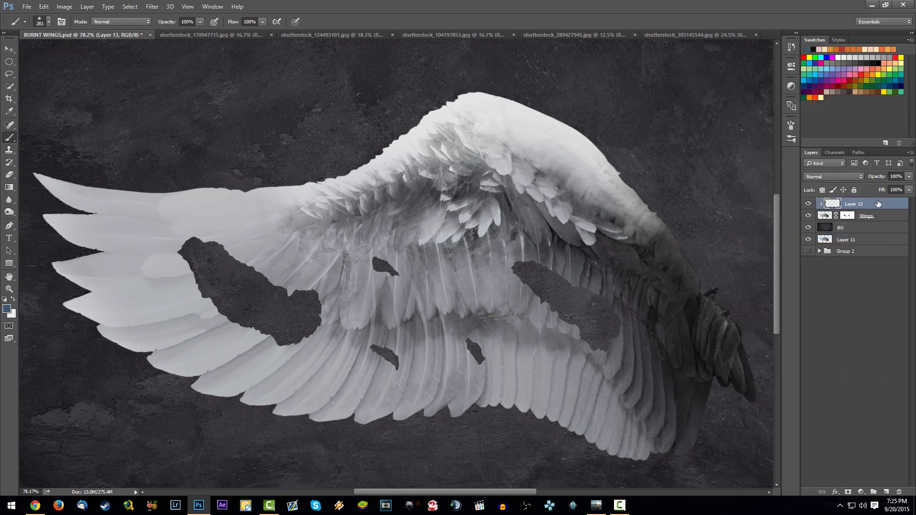
Label the Wings layer red and reselect the clipped layer above it.
right_click(879, 218)
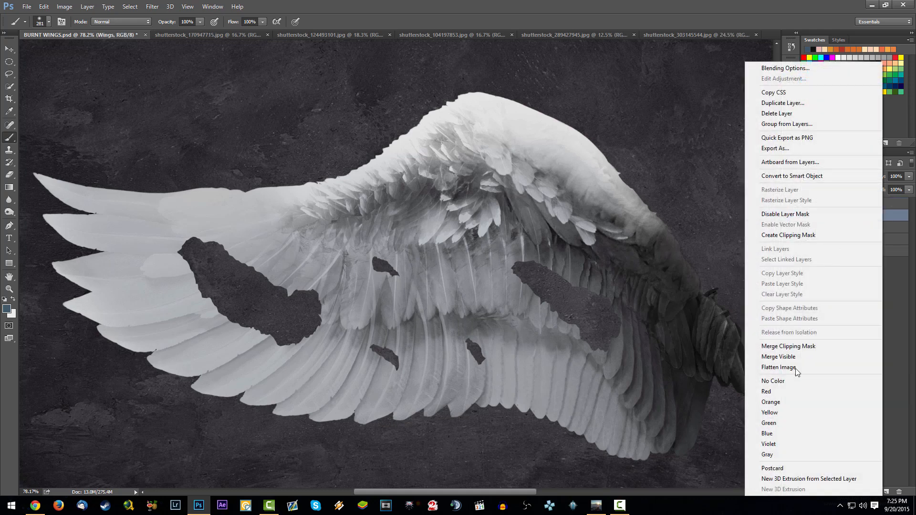
click(781, 392)
click(885, 204)
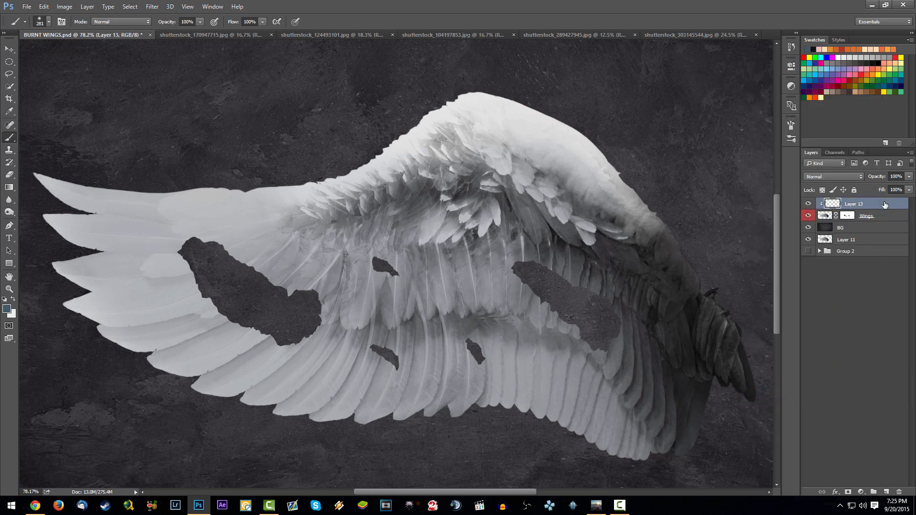
Paint a black charred edge around the large hole on the wing's lighter side using a soft 34 px brush.
click(871, 63)
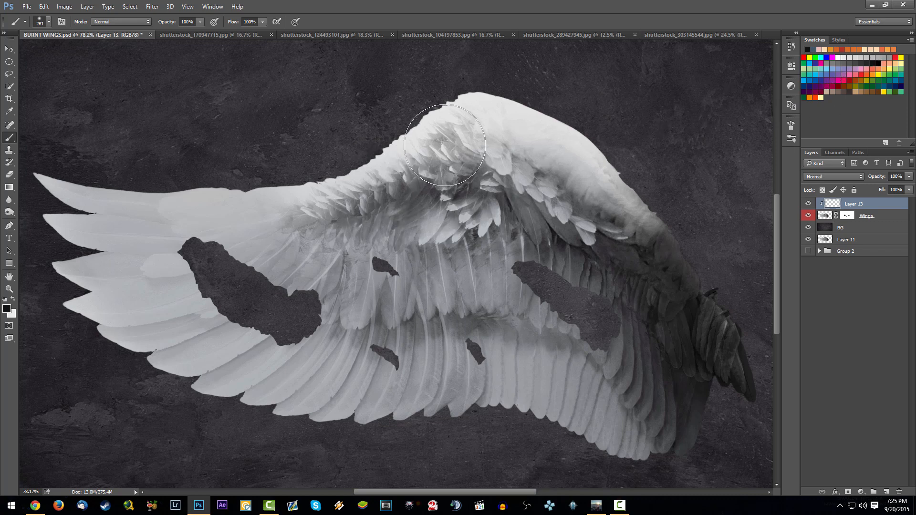
right_click(461, 106)
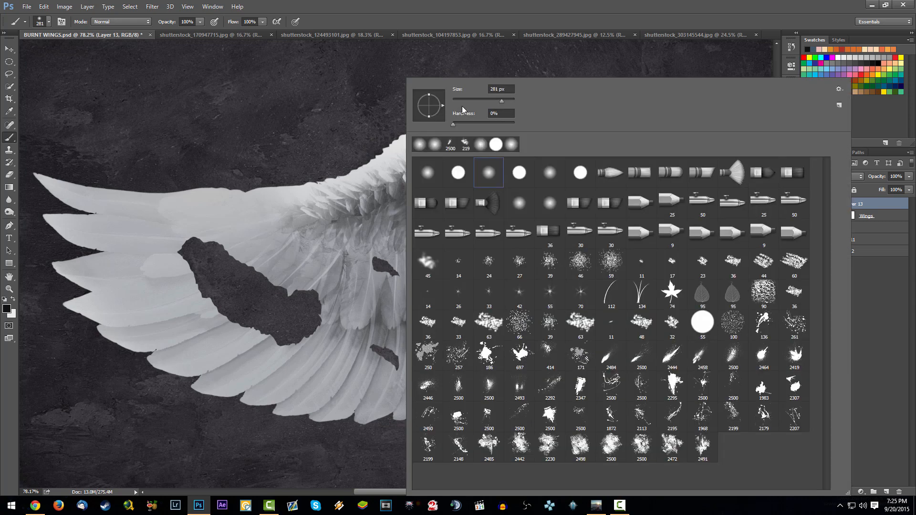
click(464, 100)
click(228, 285)
drag(177, 259, 230, 259)
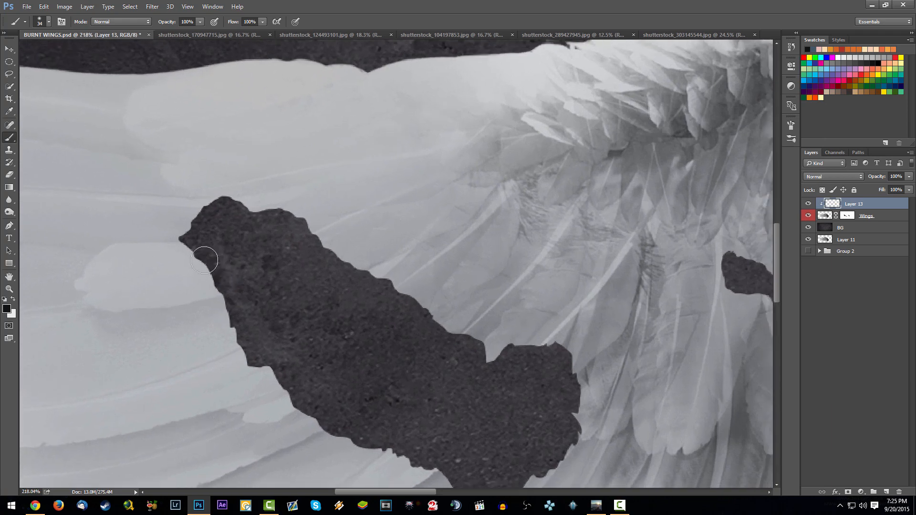
mouse_move(179, 238)
mouse_down()
mouse_move(227, 289)
mouse_move(243, 360)
mouse_move(280, 373)
mouse_move(294, 393)
mouse_up()
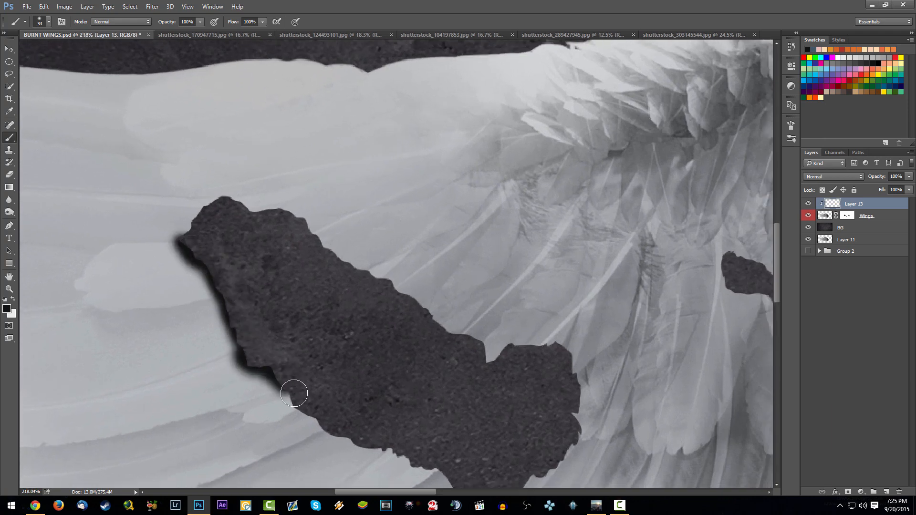
drag(309, 329, 253, 159)
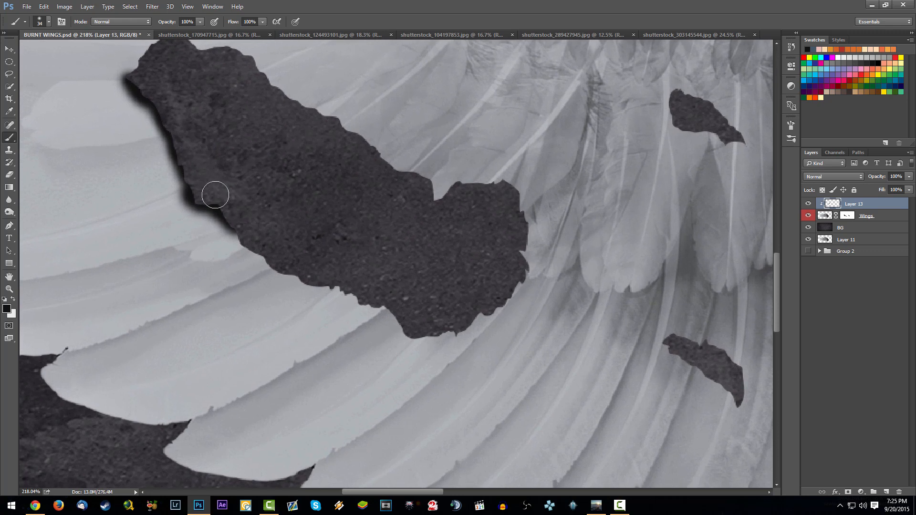
mouse_move(237, 219)
mouse_down()
mouse_move(300, 274)
mouse_move(361, 290)
mouse_move(366, 303)
mouse_move(426, 330)
mouse_move(419, 330)
mouse_move(447, 330)
mouse_move(475, 312)
mouse_move(387, 328)
mouse_up()
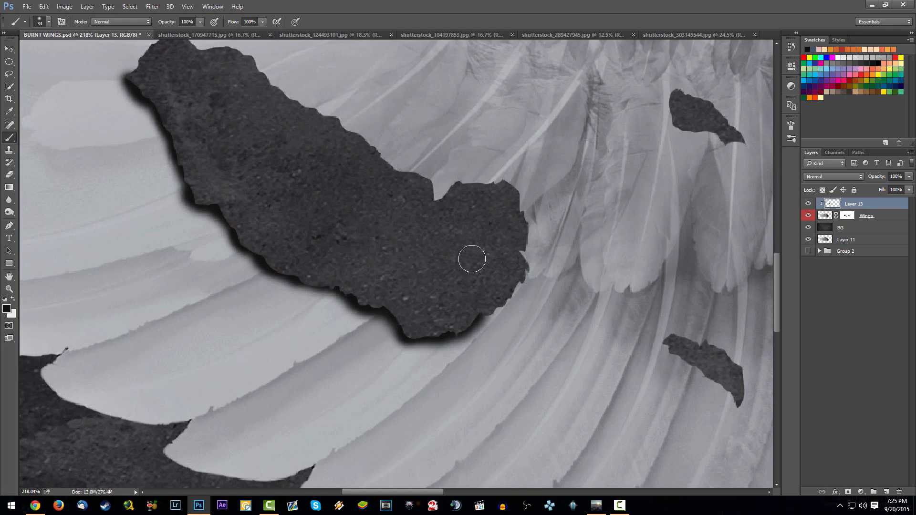
mouse_move(472, 259)
mouse_down()
mouse_move(497, 305)
mouse_move(525, 268)
mouse_move(522, 222)
mouse_move(504, 188)
mouse_move(449, 197)
mouse_up()
mouse_move(406, 186)
mouse_down()
mouse_move(457, 259)
mouse_move(470, 255)
mouse_move(319, 157)
mouse_move(337, 180)
mouse_move(280, 131)
mouse_move(231, 126)
mouse_move(237, 121)
mouse_move(209, 127)
mouse_move(190, 141)
mouse_move(190, 162)
mouse_up()
drag(364, 270, 216, 235)
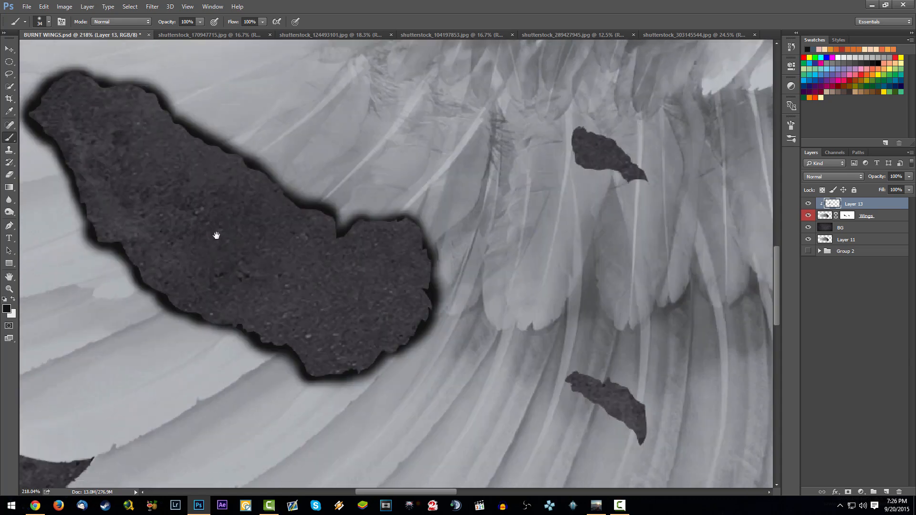
Paint soft black charring around the small upper hole in the middle of the wing.
scroll(420, 245, down, 5)
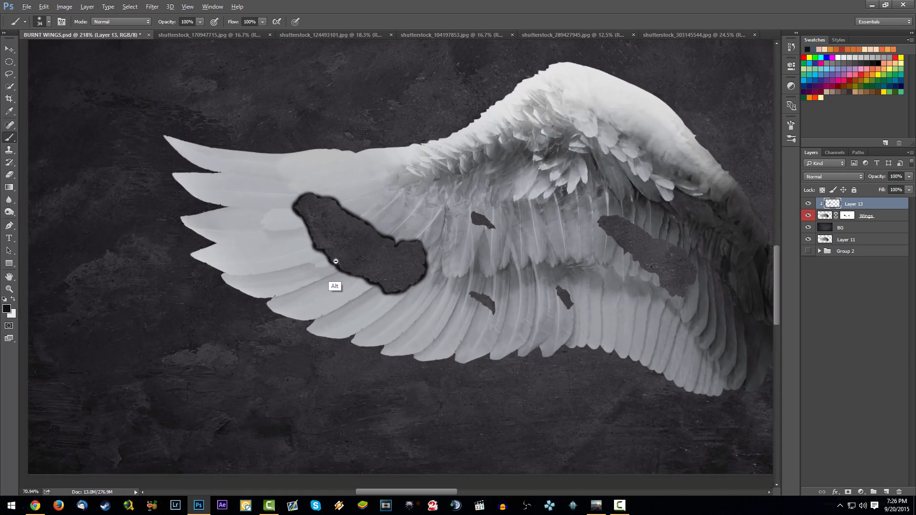
drag(336, 262, 339, 262)
drag(457, 258, 242, 250)
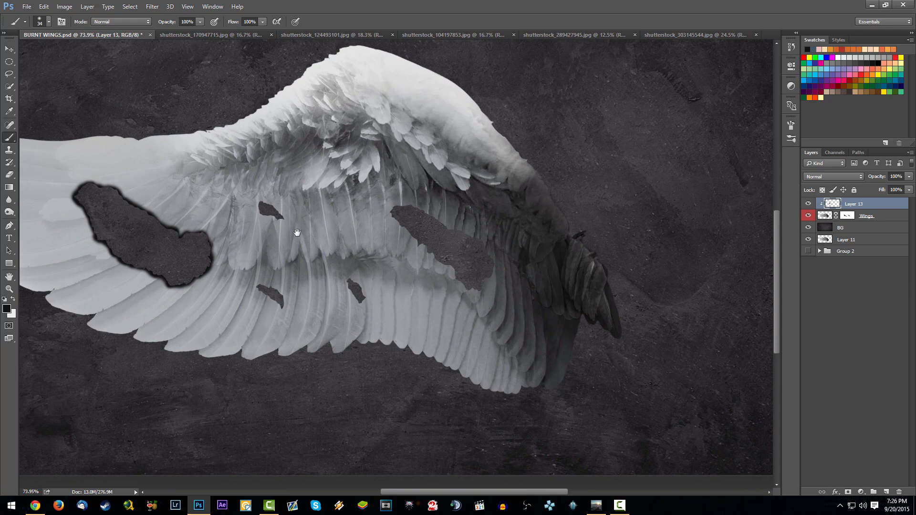
scroll(262, 205, up, 5)
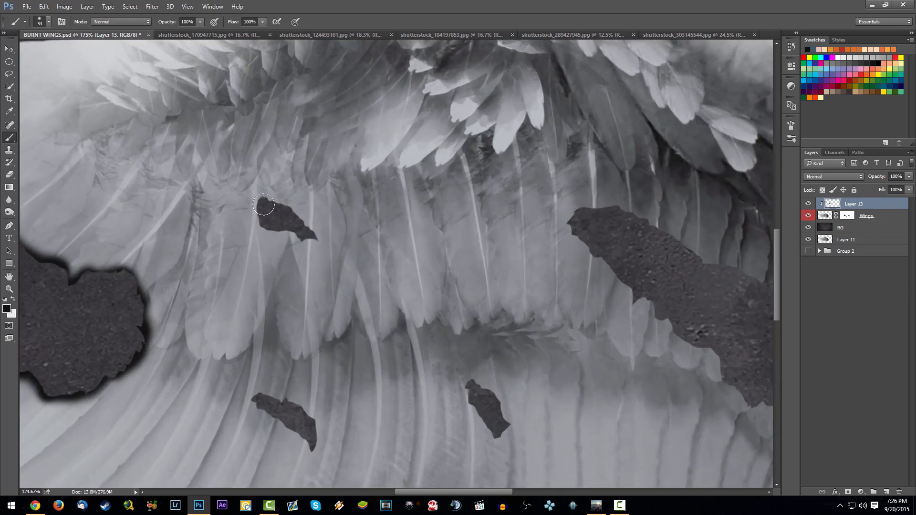
mouse_move(264, 209)
mouse_down()
mouse_move(315, 237)
mouse_move(260, 206)
mouse_move(305, 230)
mouse_move(297, 203)
mouse_up()
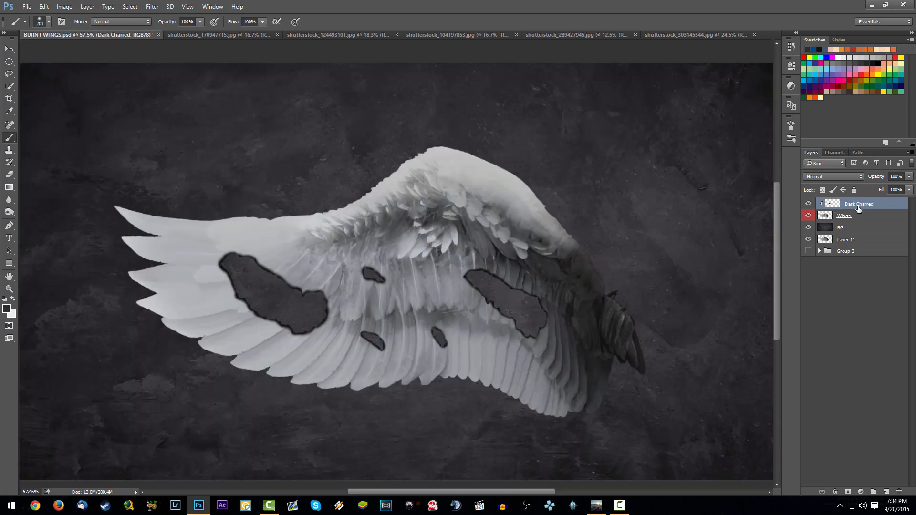
scroll(504, 283, down, 3)
scroll(459, 297, up, 5)
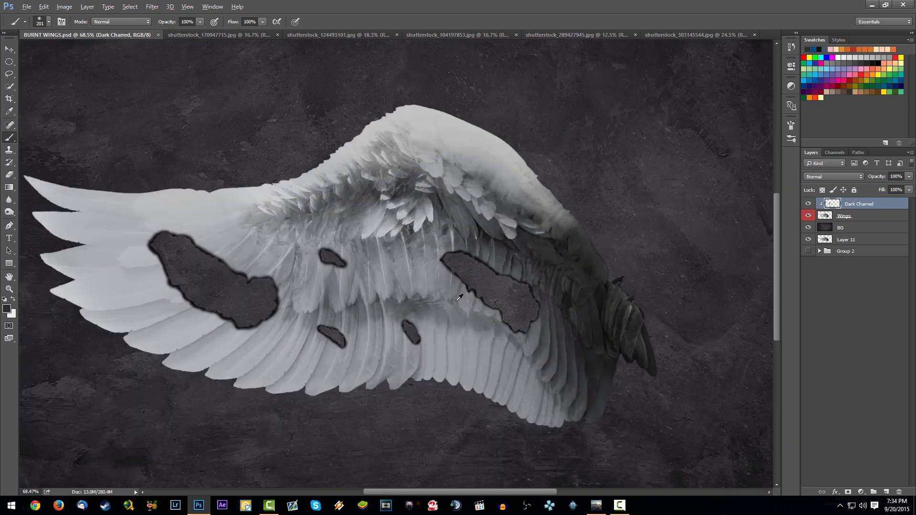
scroll(387, 276, up, 3)
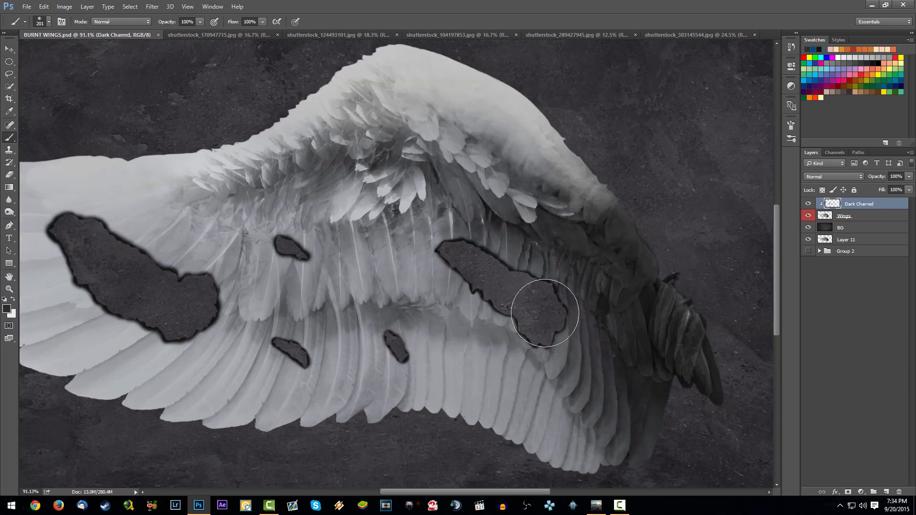
scroll(328, 257, down, 2)
scroll(328, 257, down, 3)
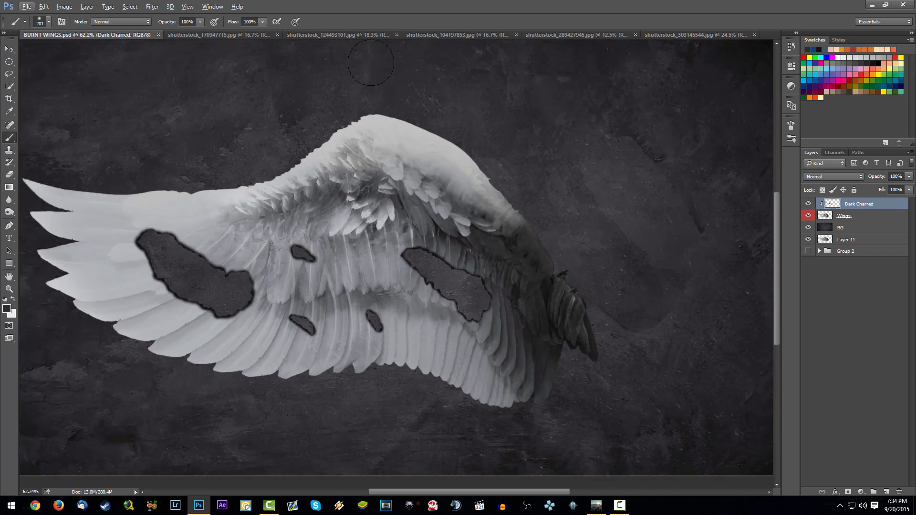
In shutterstock_124493101.jpg, select the full-width band around the middle flame with the Rectangular Marquee and copy it.
click(355, 33)
scroll(333, 160, up, 2)
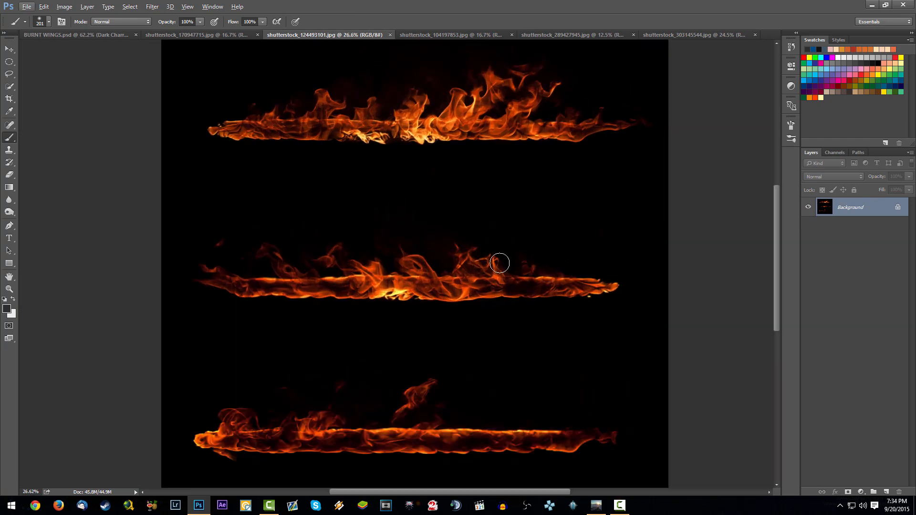
scroll(515, 309, down, 2)
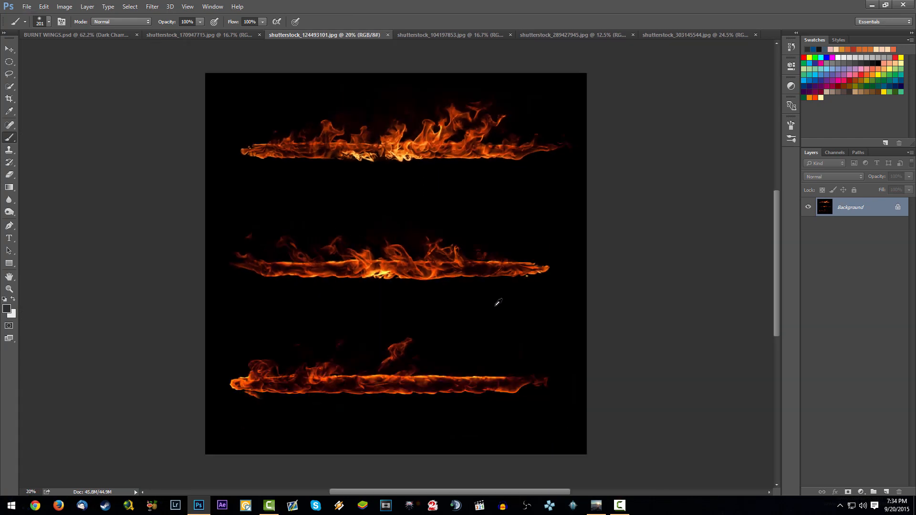
click(11, 63)
right_click(11, 62)
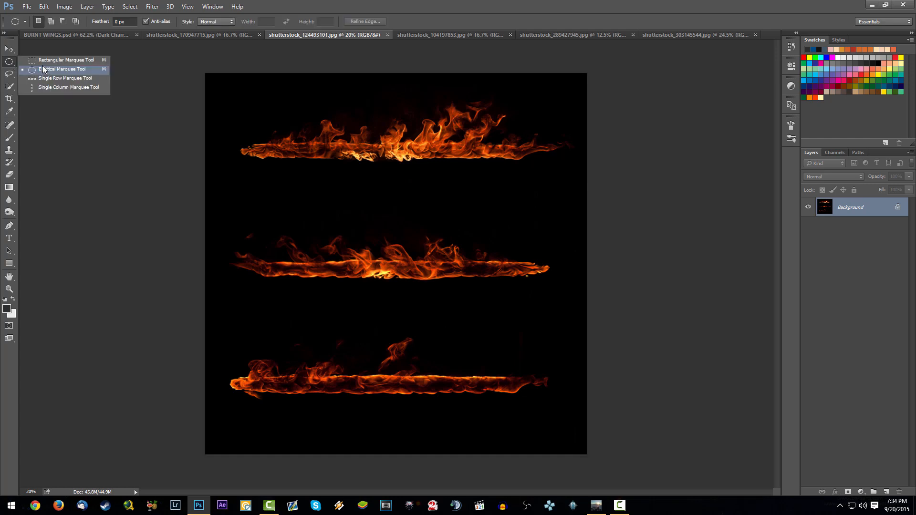
click(45, 64)
drag(205, 213, 589, 315)
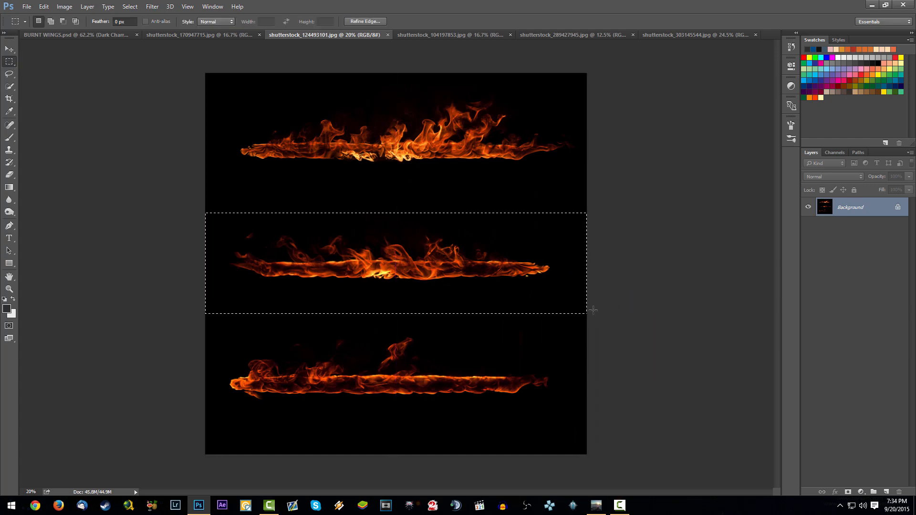
Paste the flame strip into BURNT WINGS.psd above Dark Charred and set its blend mode to Screen.
click(105, 35)
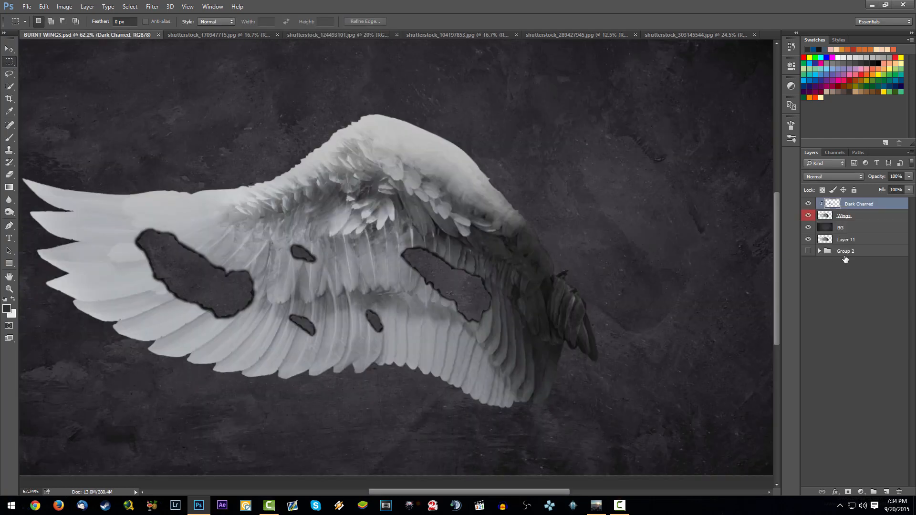
key(ctrl+v)
scroll(402, 324, down, 3)
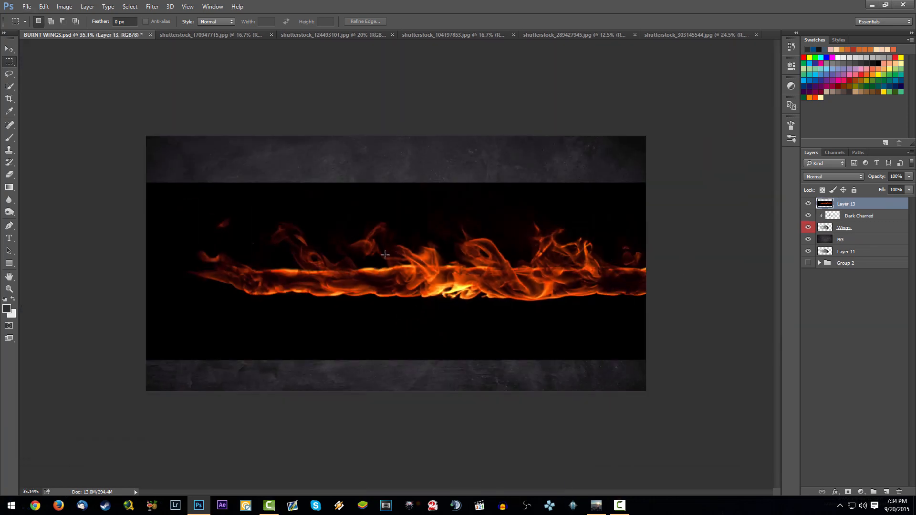
scroll(385, 255, up, 1)
click(846, 176)
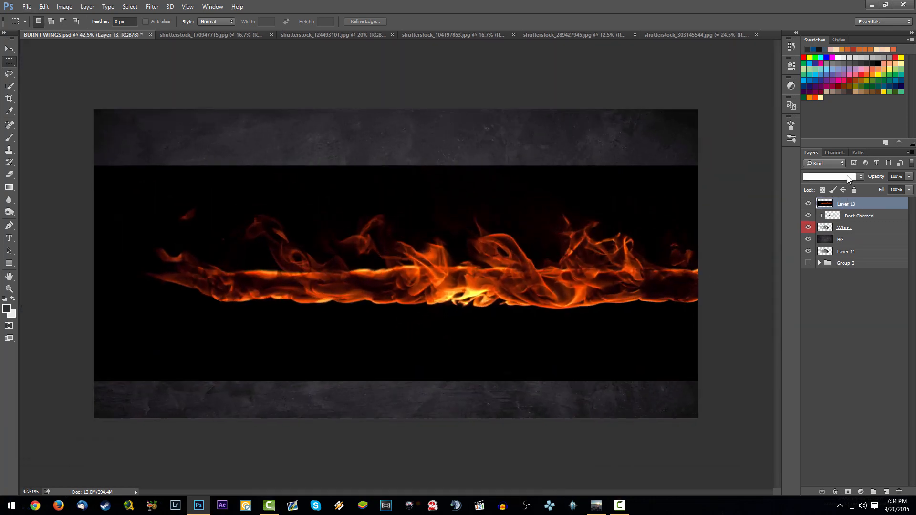
click(854, 230)
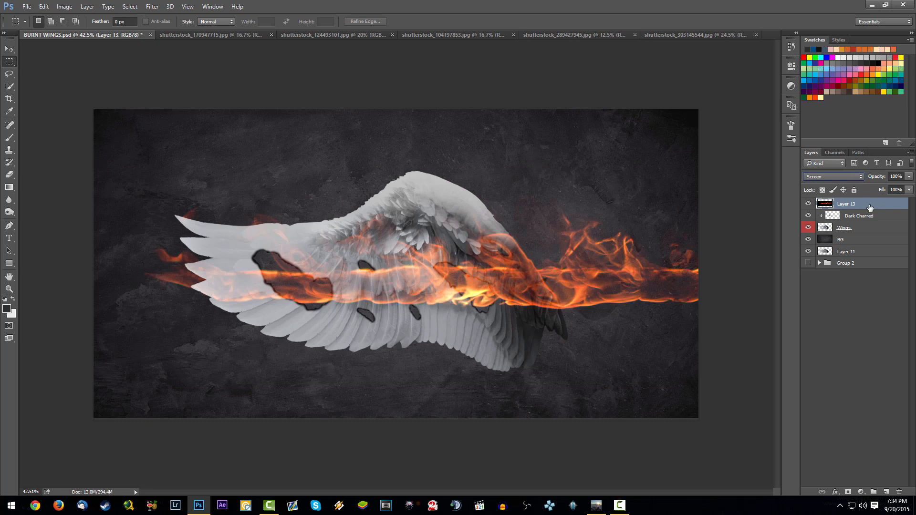
Save the document and convert the flame layer to a Smart Object.
key(ctrl+s)
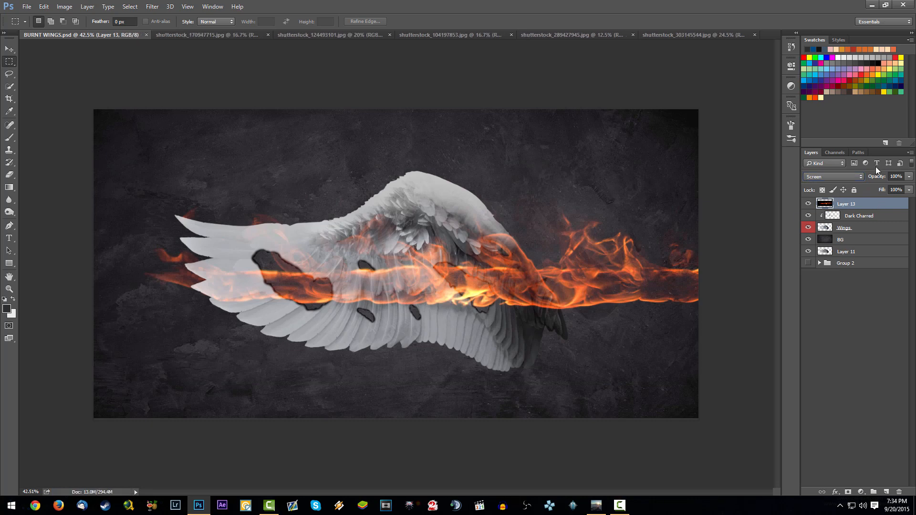
right_click(878, 204)
click(838, 178)
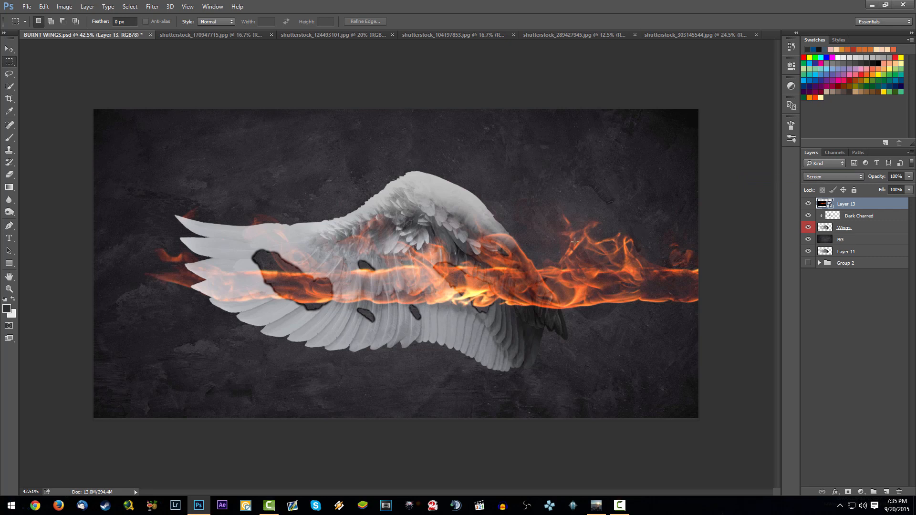
Scale down and rotate the flame layer so it lies along the upper edge of the large hole near the feather tips.
key(ctrl+t)
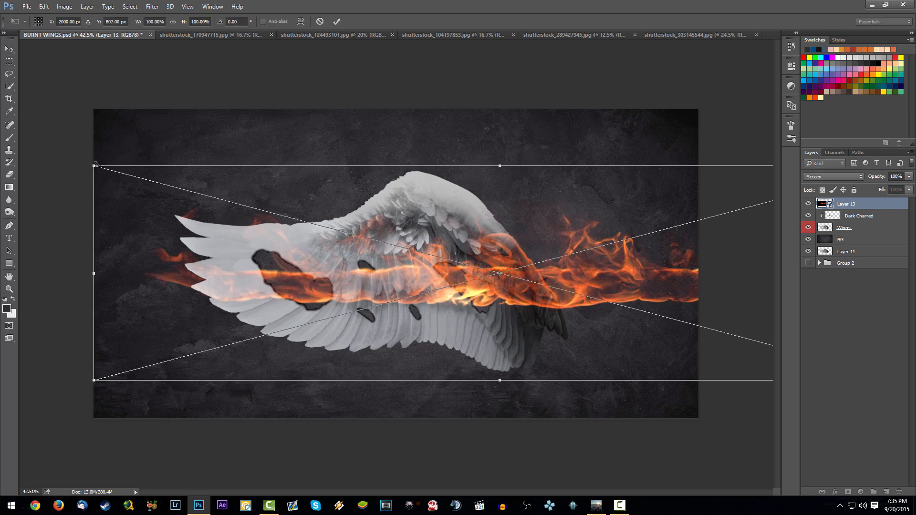
drag(93, 163, 636, 303)
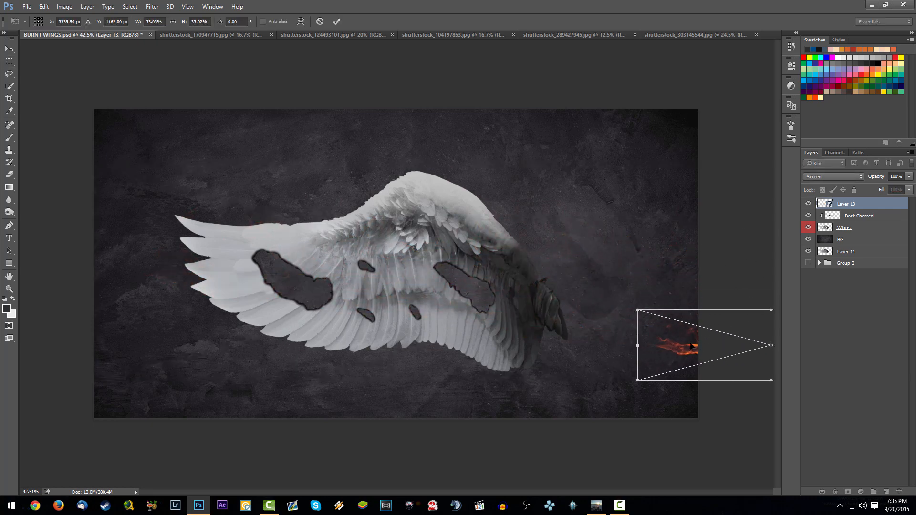
drag(696, 345, 257, 218)
drag(464, 182, 362, 322)
key(ctrl+z)
key(Return)
Puppet Warp the Layer 13 flame so it bends along the large hole's upper edge and around both of its ends.
scroll(269, 242, up, 5)
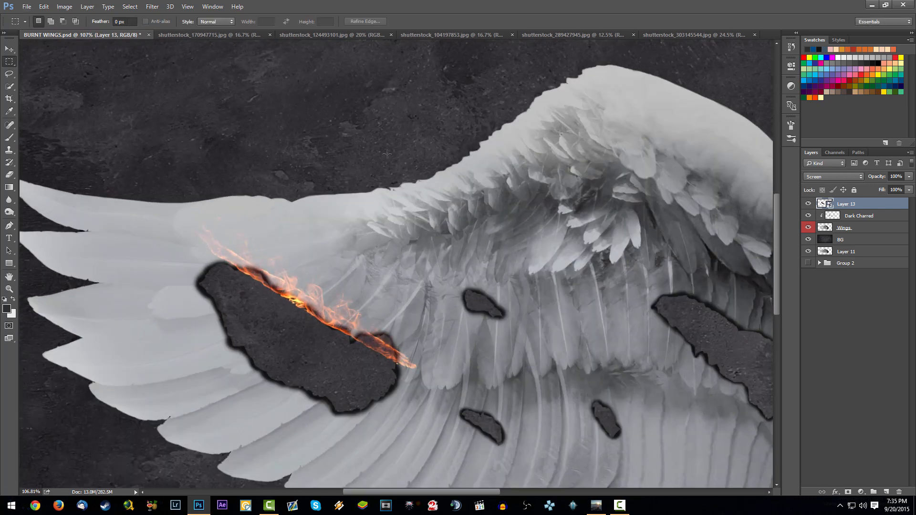
click(44, 7)
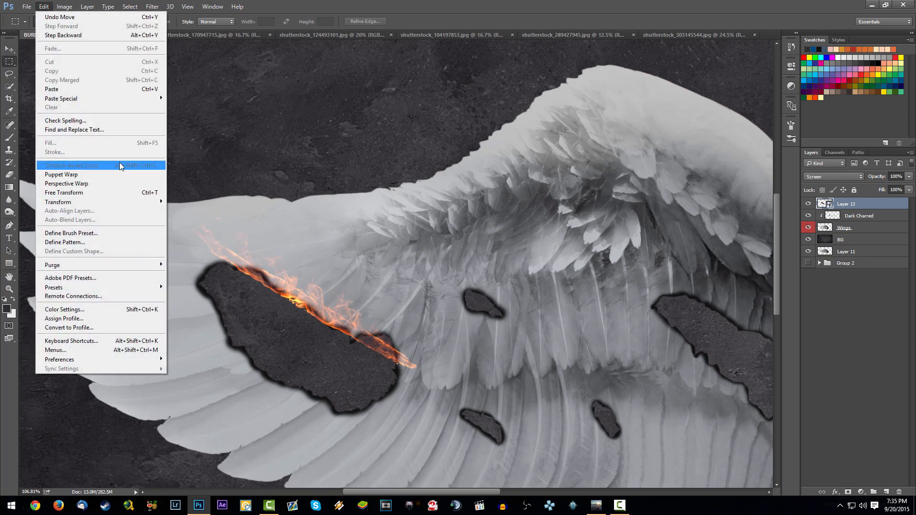
click(103, 174)
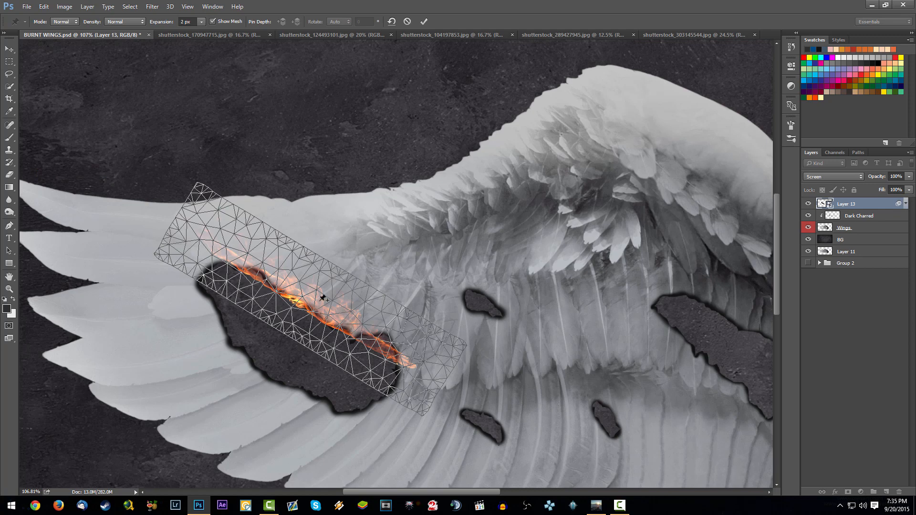
click(270, 281)
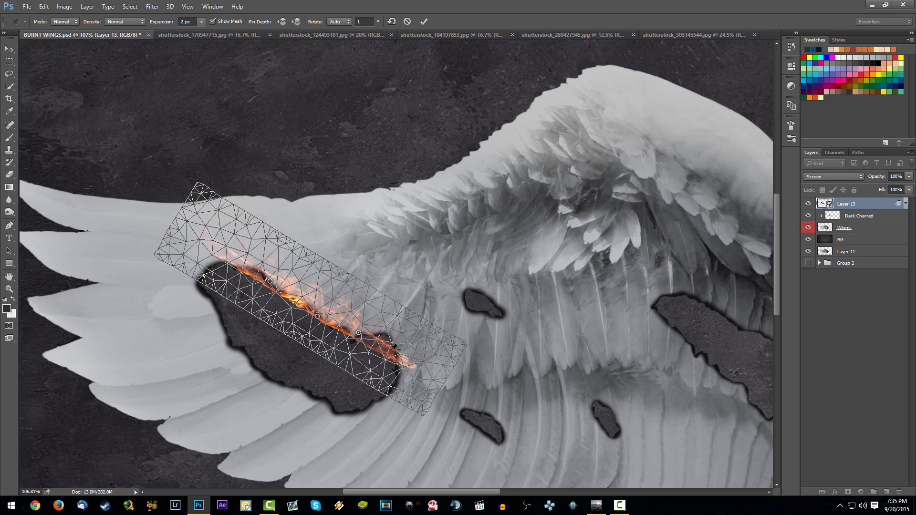
drag(383, 345, 400, 365)
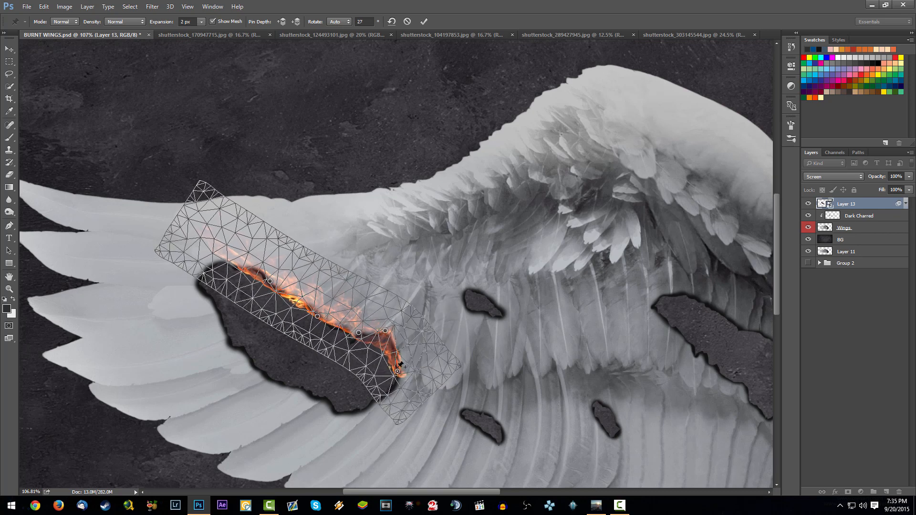
drag(219, 259, 298, 296)
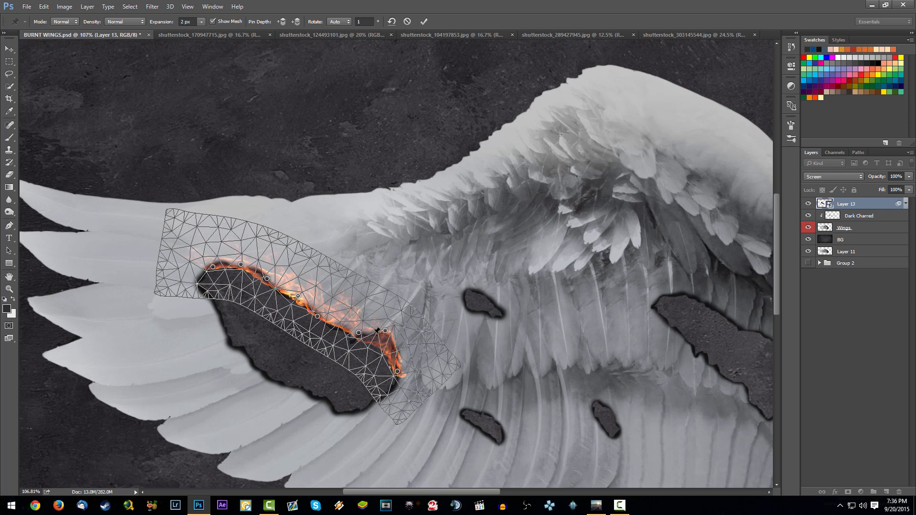
drag(379, 345, 378, 340)
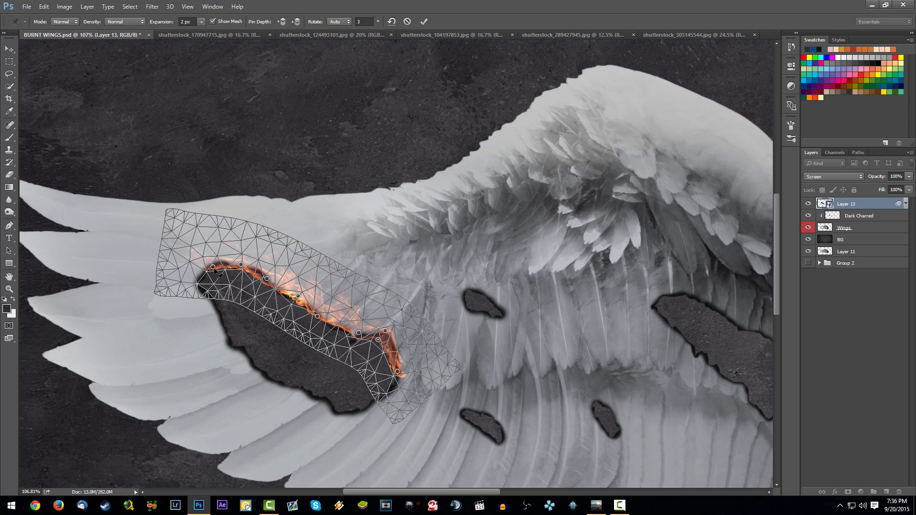
key(Return)
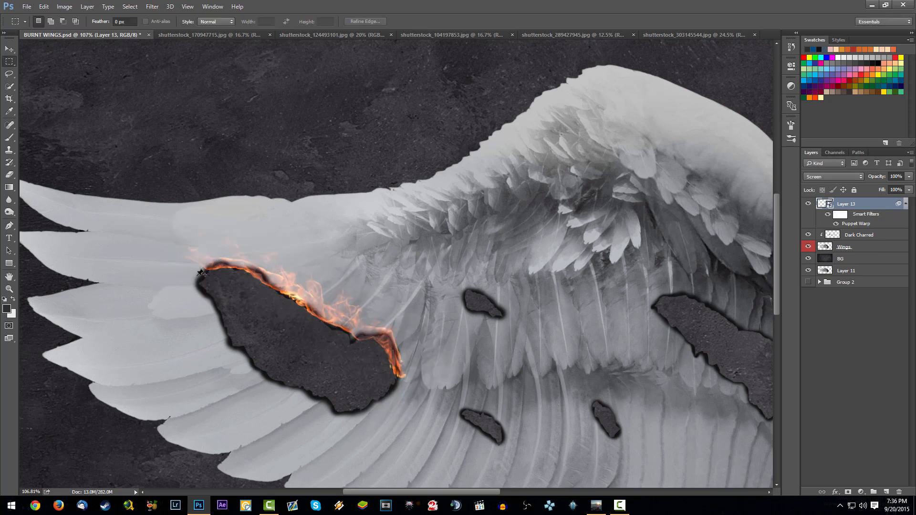
Paste another copy of the flame strip, convert it to a Smart Object and set its blend mode to Screen.
scroll(202, 274, down, 5)
scroll(260, 281, up, 4)
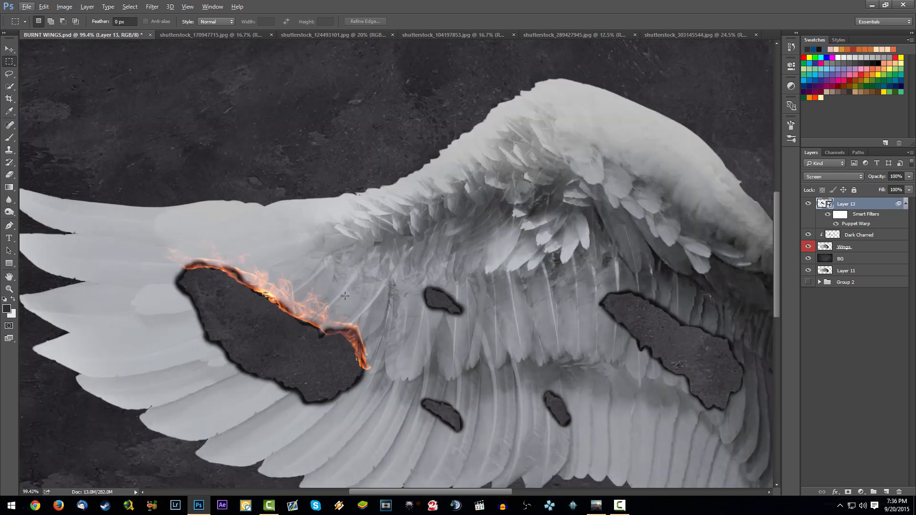
drag(368, 303, 370, 328)
scroll(350, 315, down, 3)
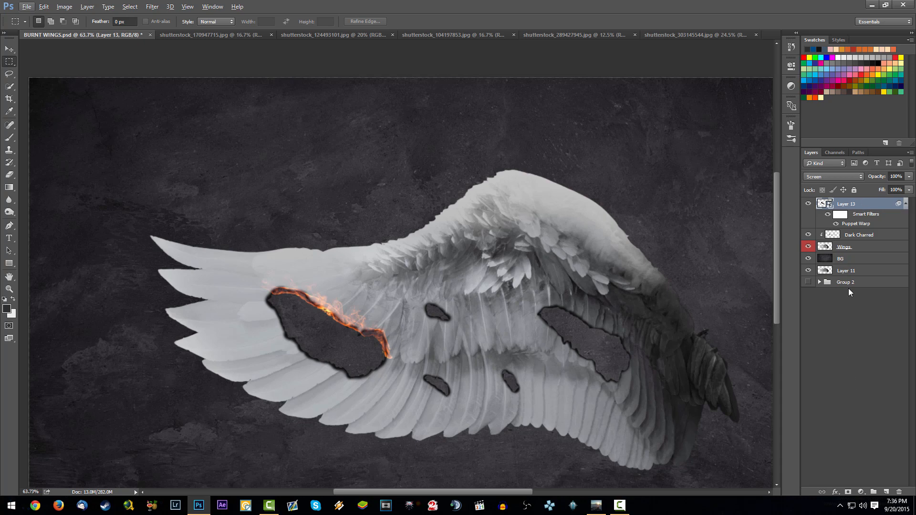
key(ctrl+v)
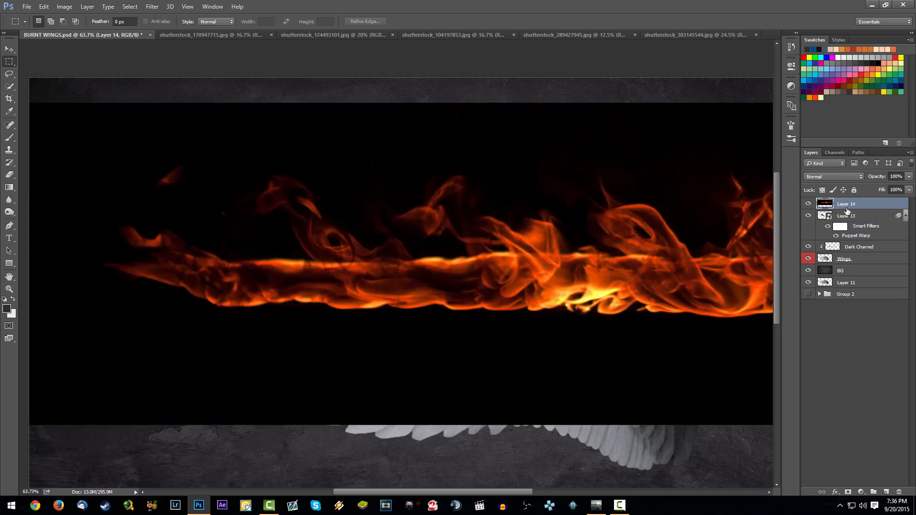
right_click(860, 204)
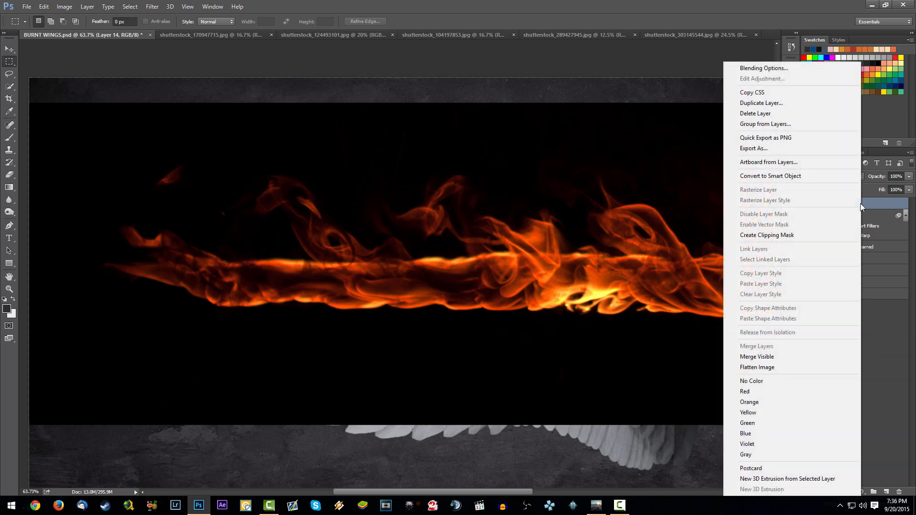
click(807, 176)
click(833, 176)
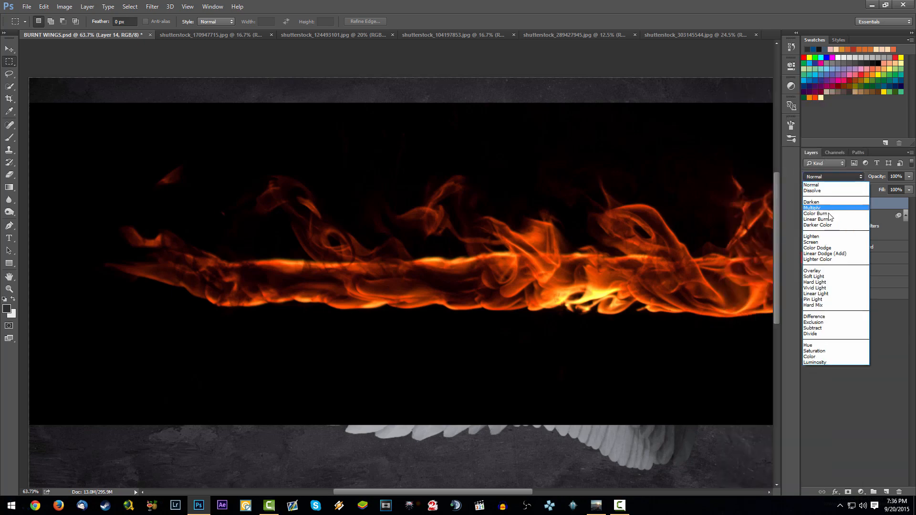
click(830, 242)
Save the document and rename the new flame layer Fire Stick.
key(ctrl+s)
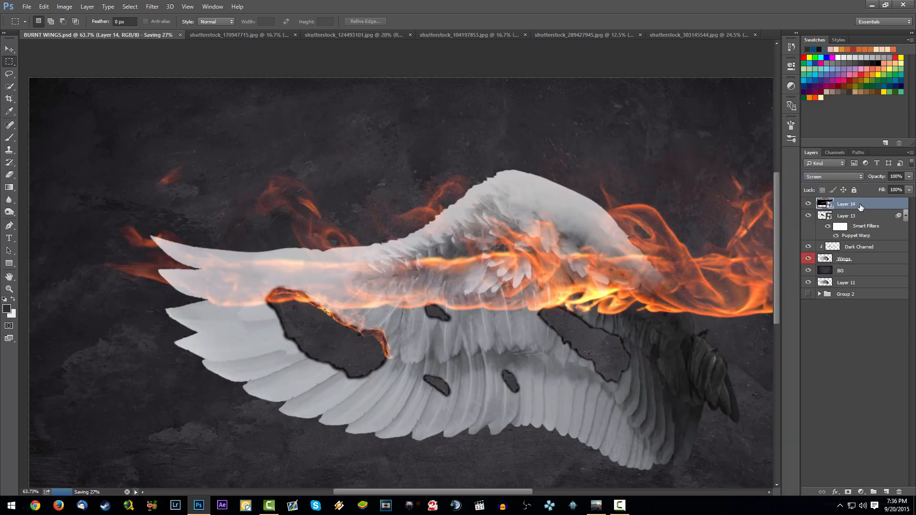
double_click(846, 204)
text(Fire Back)
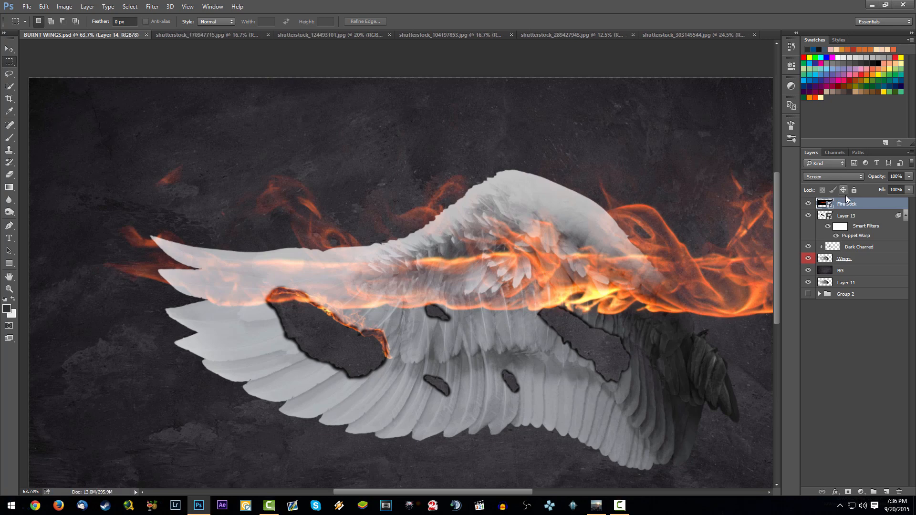
key(Return)
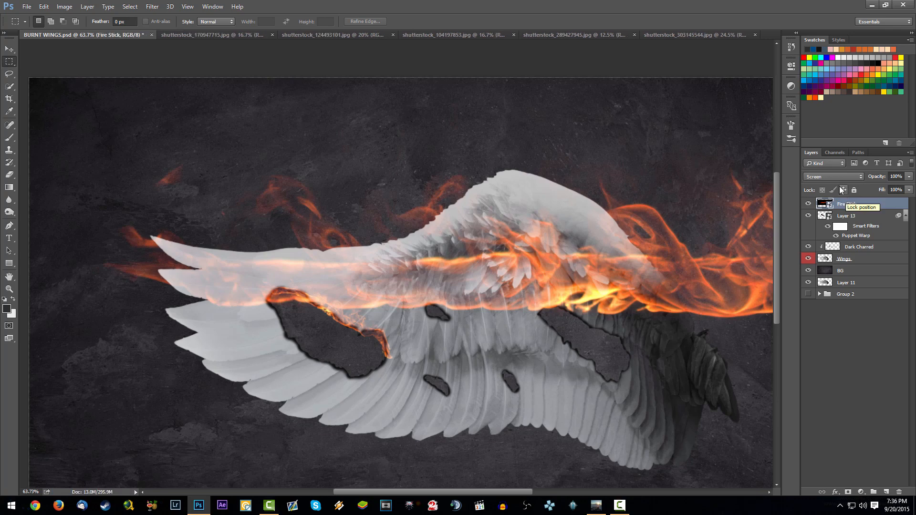
Scale the Fire Stick flame down to a short strip and place it over the feather tips beside the large hole.
key(ctrl+t)
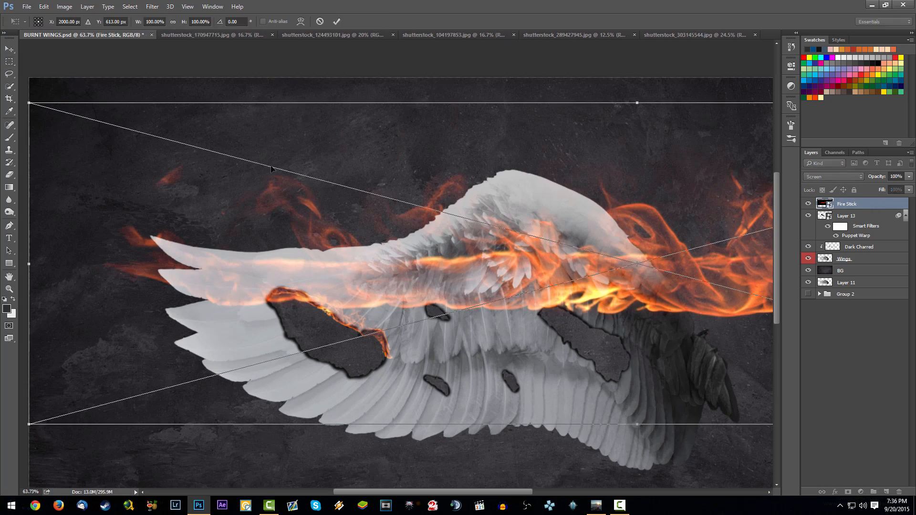
drag(30, 104, 695, 282)
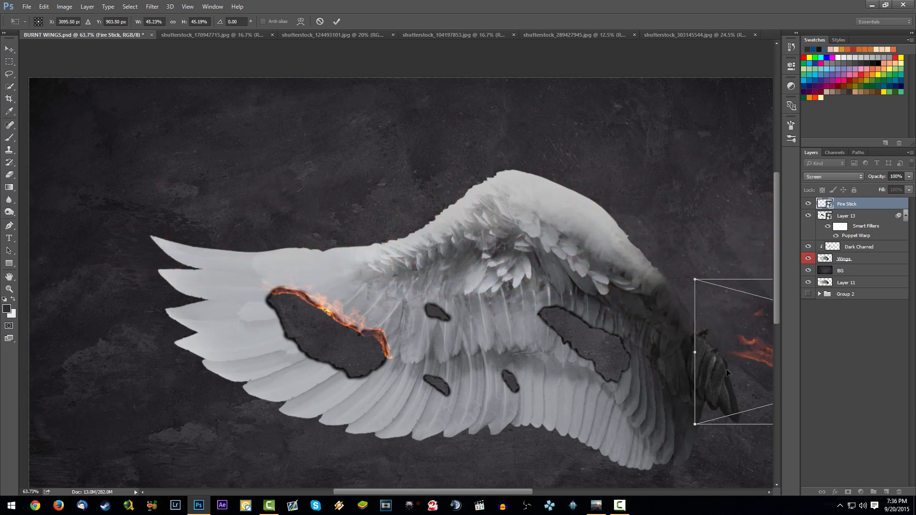
drag(737, 355, 156, 236)
drag(665, 157, 272, 260)
key(Return)
key(m)
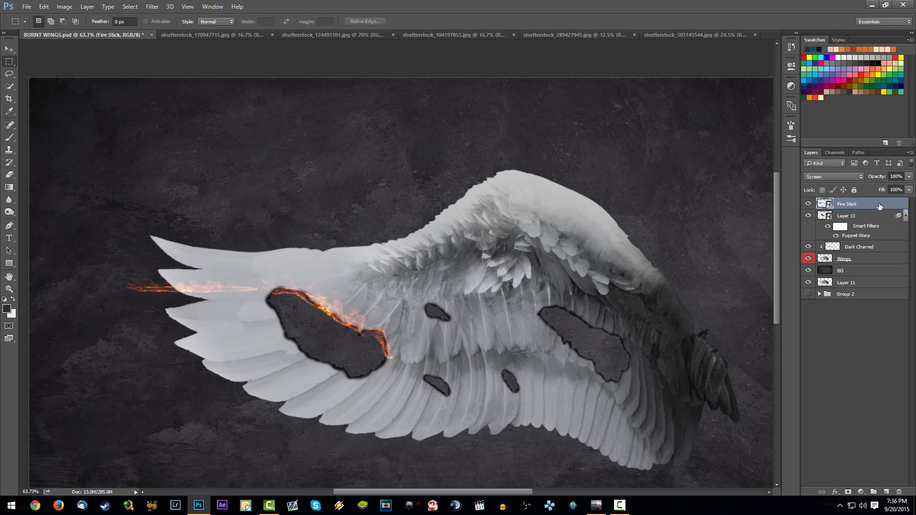
Duplicate the Fire Stick layer five times and hide all five copies.
drag(879, 205, 885, 492)
drag(866, 209, 886, 492)
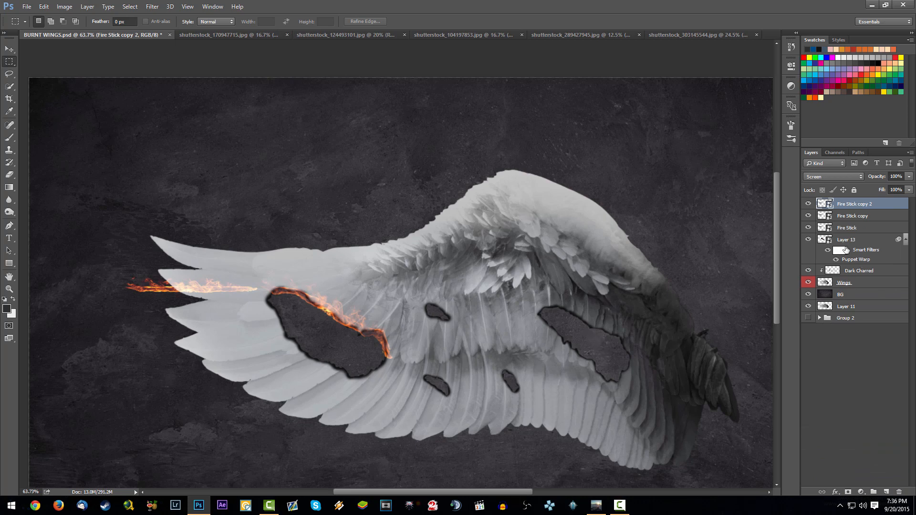
drag(865, 208, 886, 491)
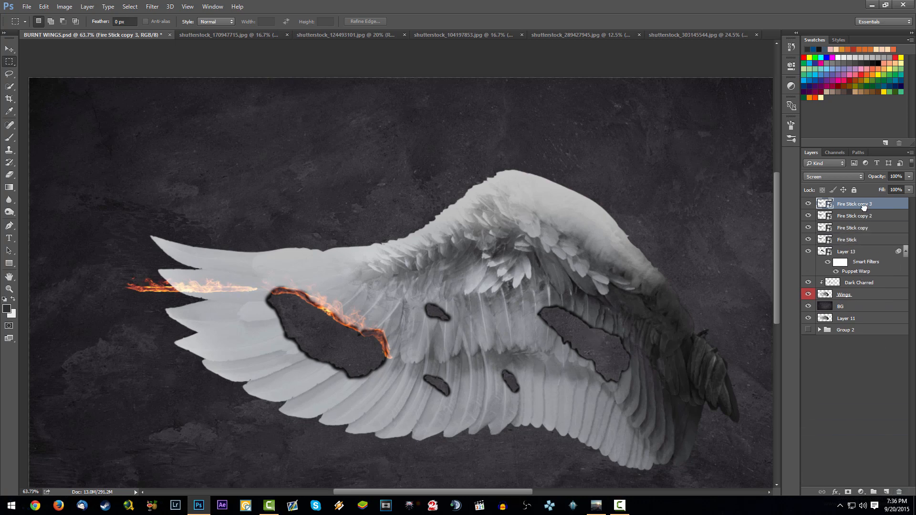
drag(865, 205, 886, 491)
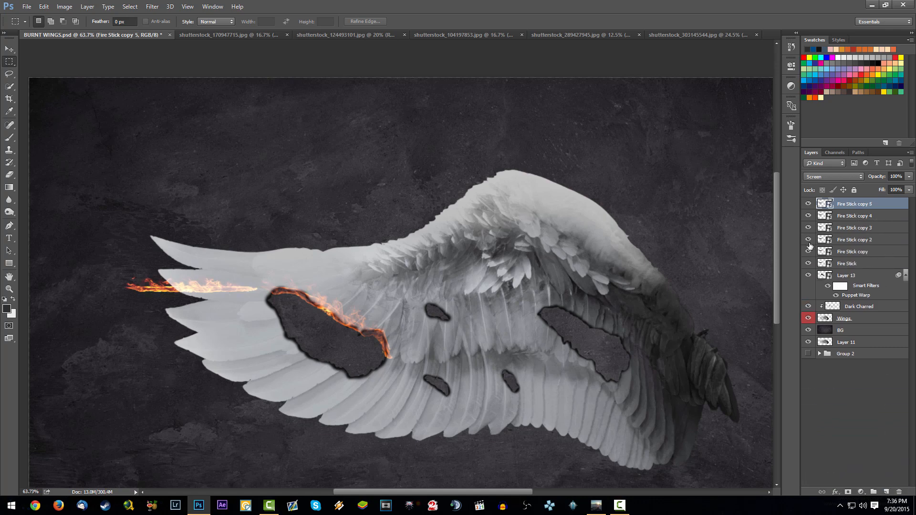
drag(808, 204, 820, 248)
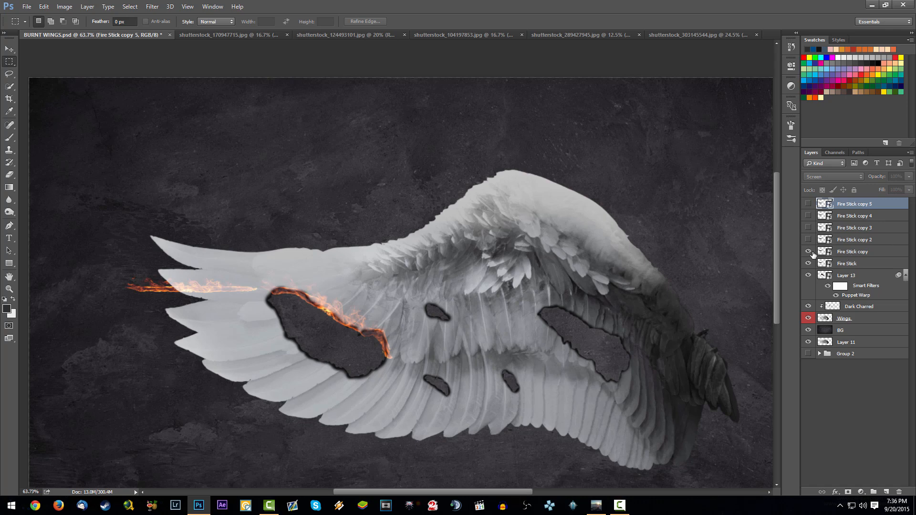
Move and rotate the original Fire Stick flame so it lies along the lower edge of the large hole.
click(834, 266)
mouse_move(344, 290)
mouse_down()
mouse_move(377, 324)
mouse_move(471, 359)
mouse_move(456, 347)
mouse_move(454, 397)
mouse_move(398, 428)
mouse_up()
key(ctrl+t)
key(Return)
mouse_move(358, 370)
mouse_down()
mouse_move(373, 384)
mouse_move(361, 380)
mouse_up()
Puppet Warp the Fire Stick flame so it follows the curve of the large hole's lower edge.
scroll(319, 336, up, 3)
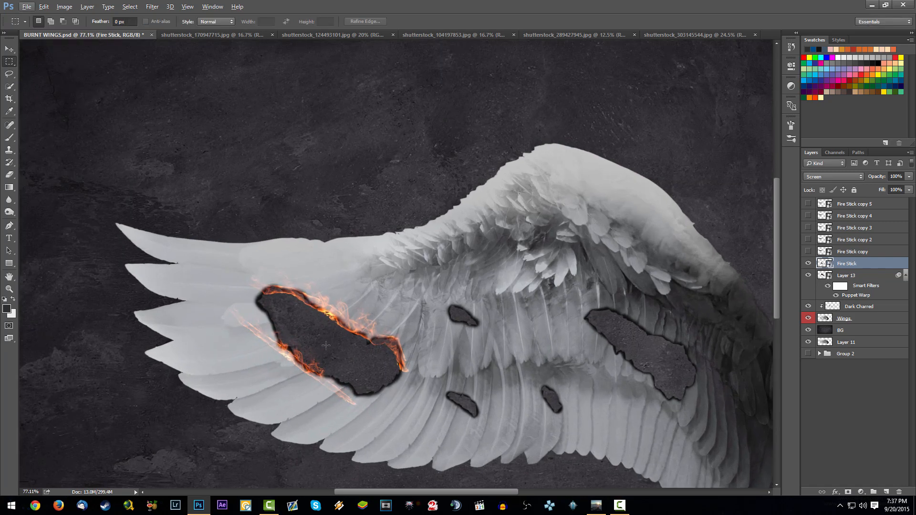
click(43, 6)
click(81, 174)
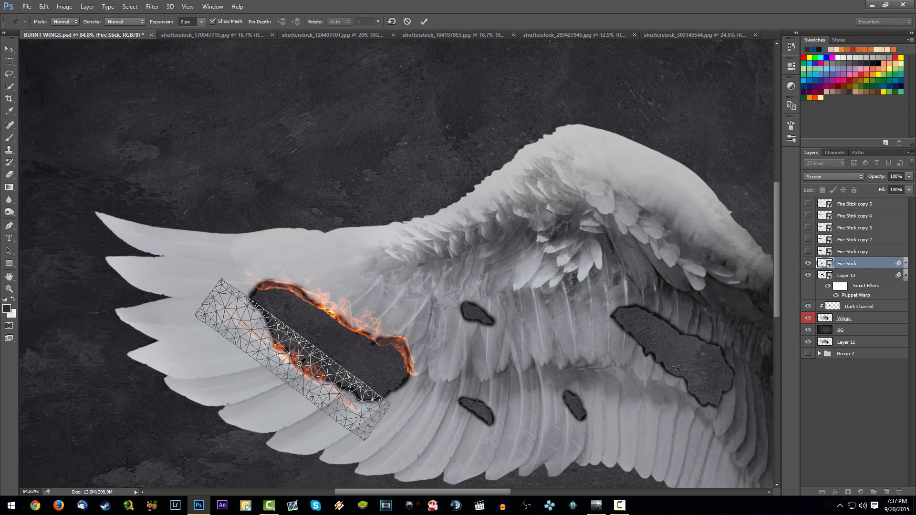
click(299, 364)
drag(247, 323, 267, 326)
drag(353, 403, 377, 400)
click(325, 382)
click(352, 402)
key(Return)
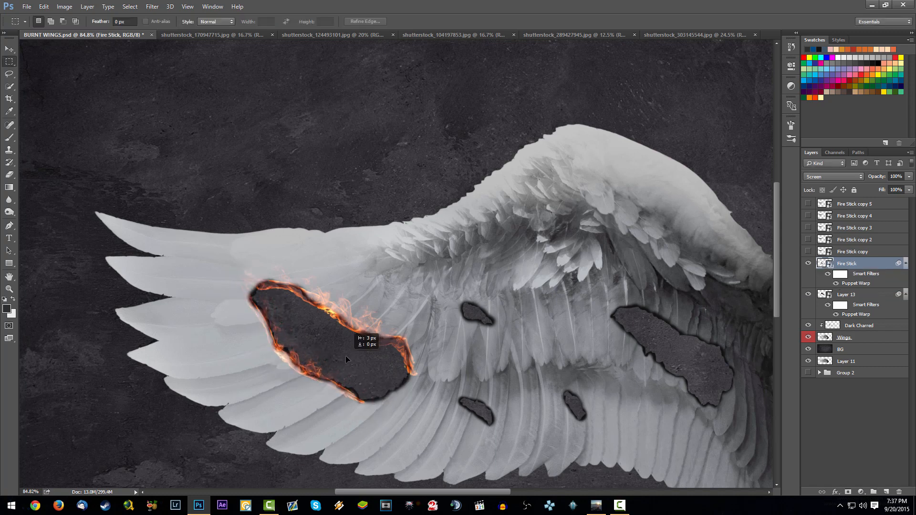
Add a layer mask to Fire Stick and set the Brush to 12 px with 31% hardness.
scroll(291, 377, up, 5)
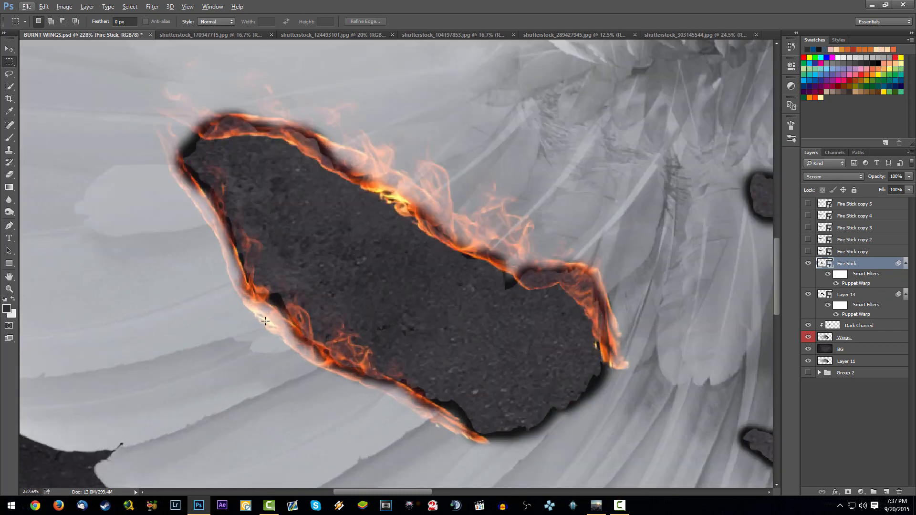
scroll(295, 345, down, 5)
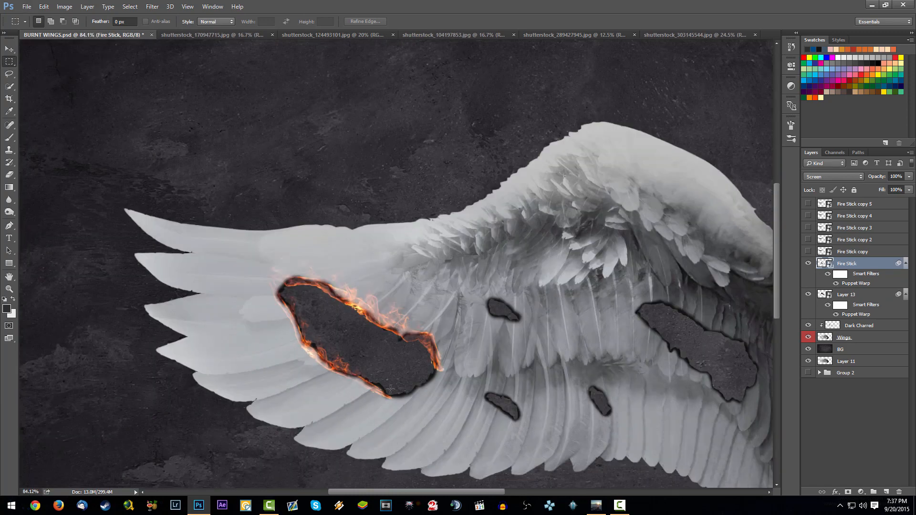
scroll(242, 417, up, 4)
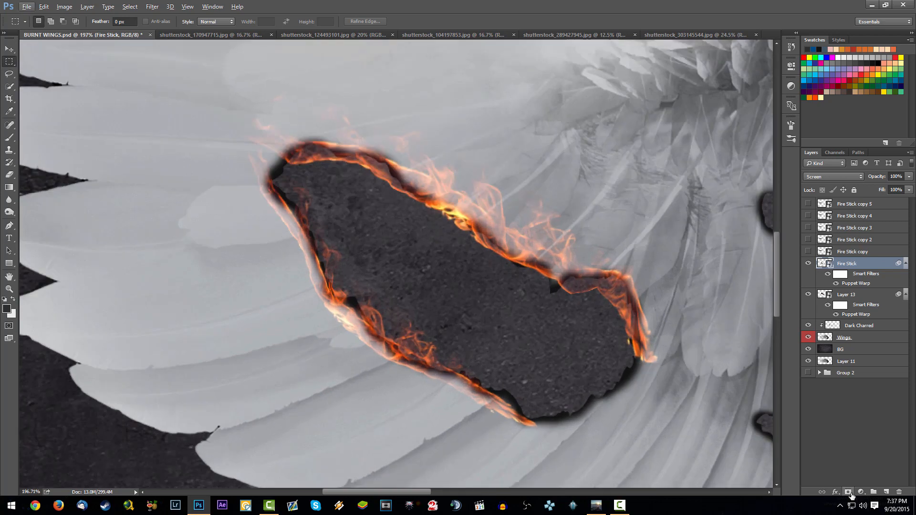
click(847, 492)
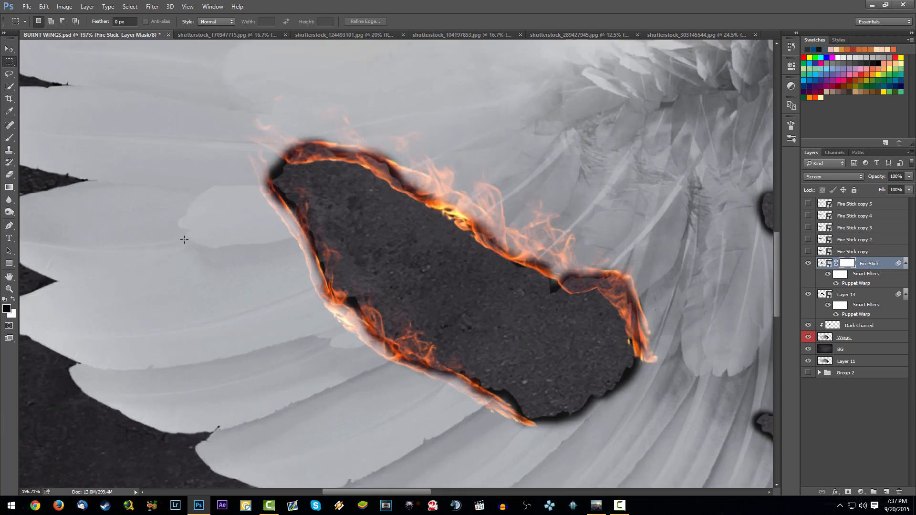
click(9, 138)
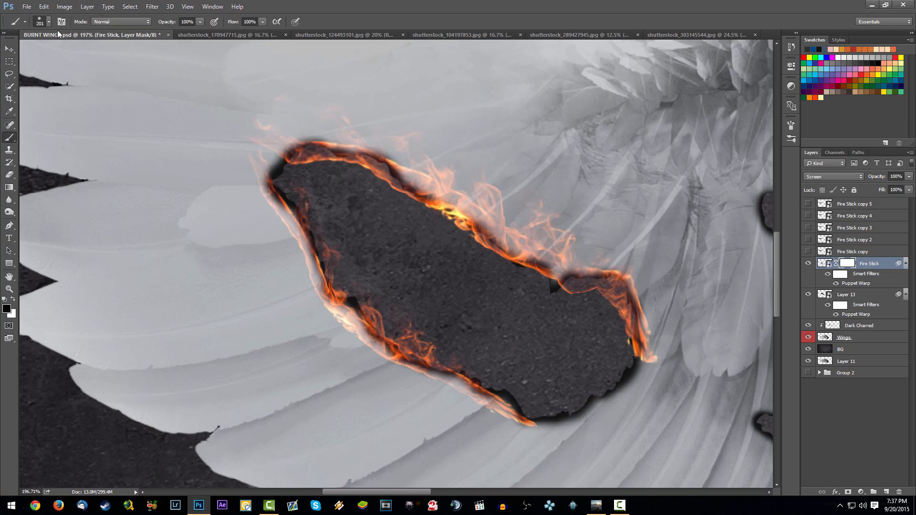
right_click(88, 56)
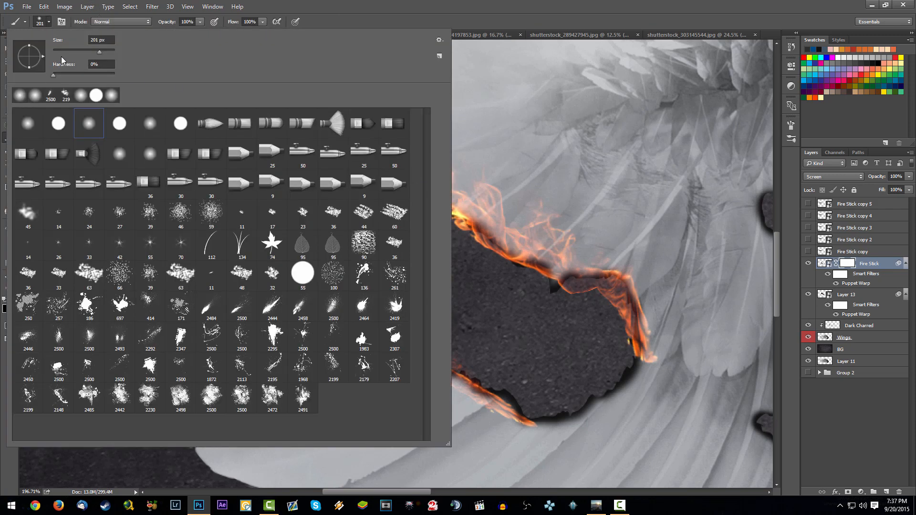
drag(68, 71, 67, 52)
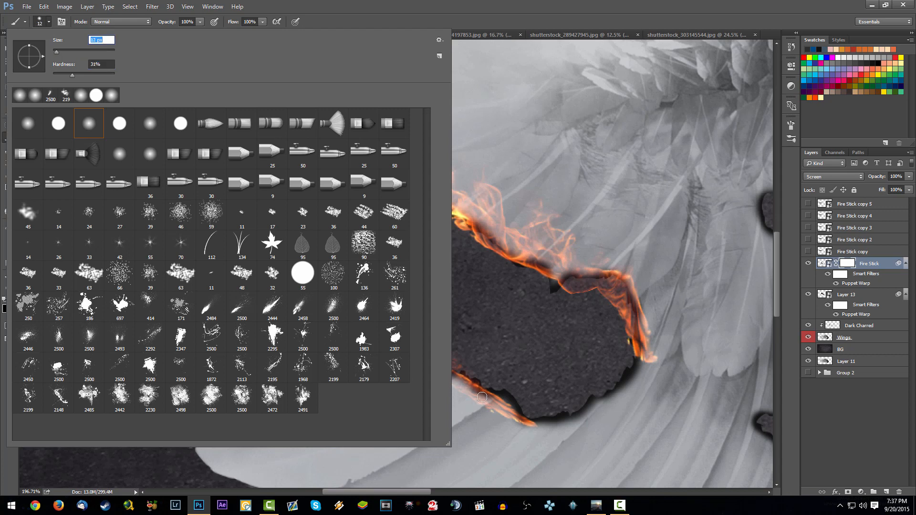
Paint on the Fire Stick layer mask to hide the flames spilling outside the large hole's left and lower-left edge.
click(848, 265)
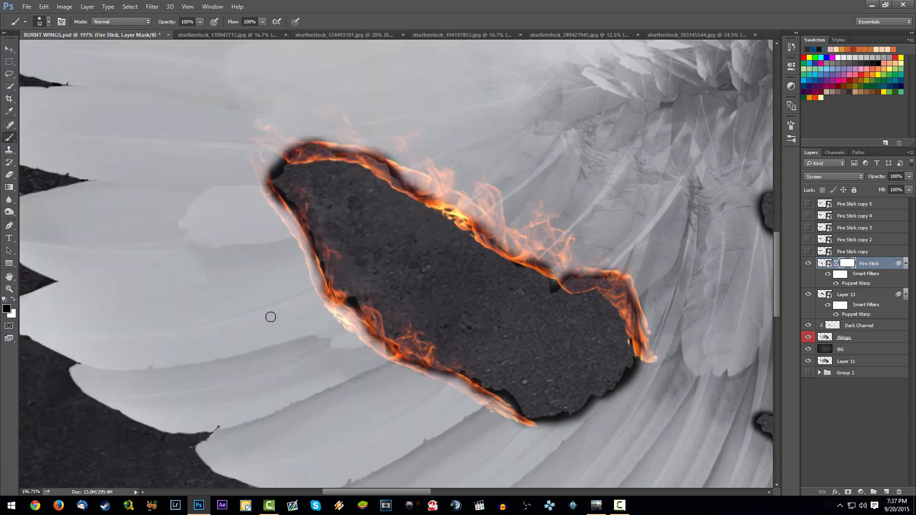
mouse_move(311, 280)
mouse_down()
mouse_move(302, 239)
mouse_move(281, 229)
mouse_up()
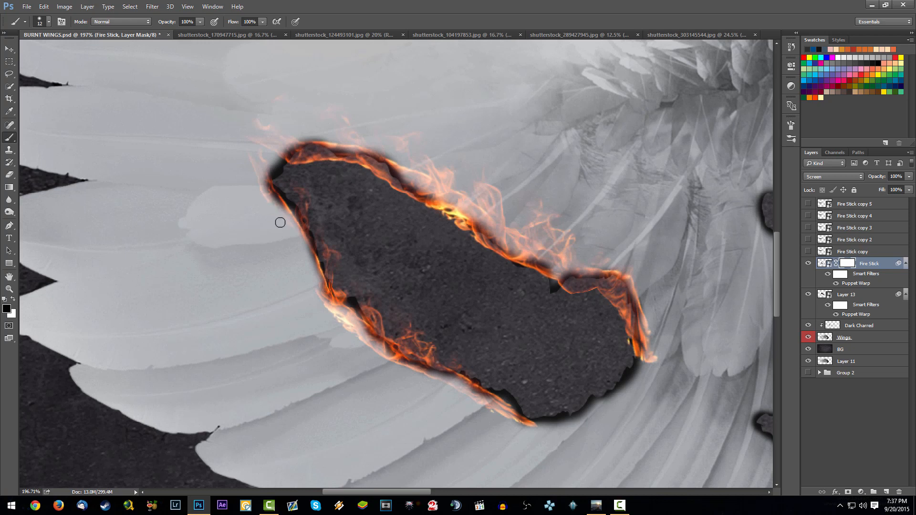
mouse_move(327, 317)
mouse_down()
mouse_move(336, 313)
mouse_move(358, 343)
mouse_up()
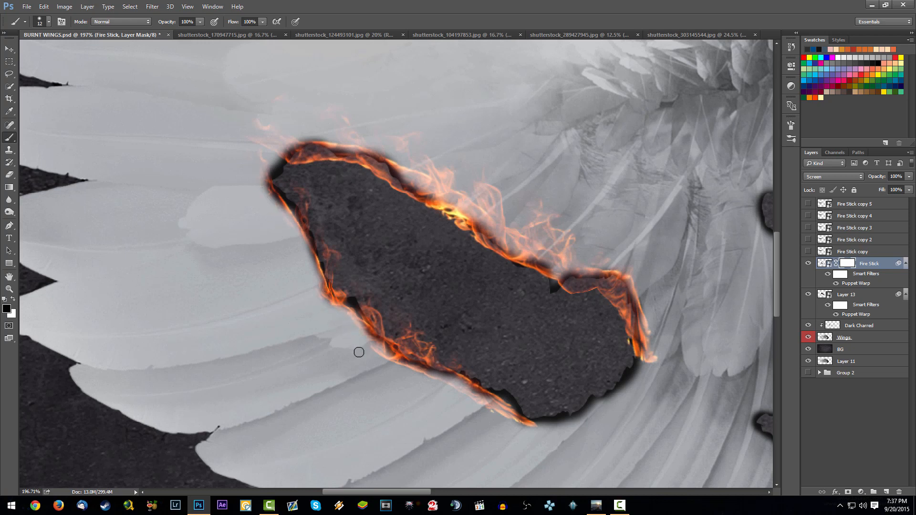
drag(399, 370, 425, 377)
scroll(479, 405, down, 5)
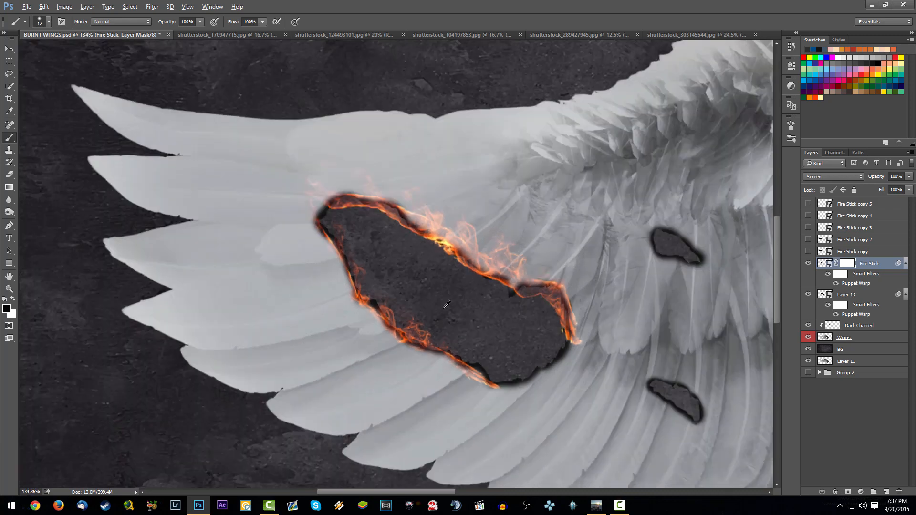
scroll(592, 333, up, 4)
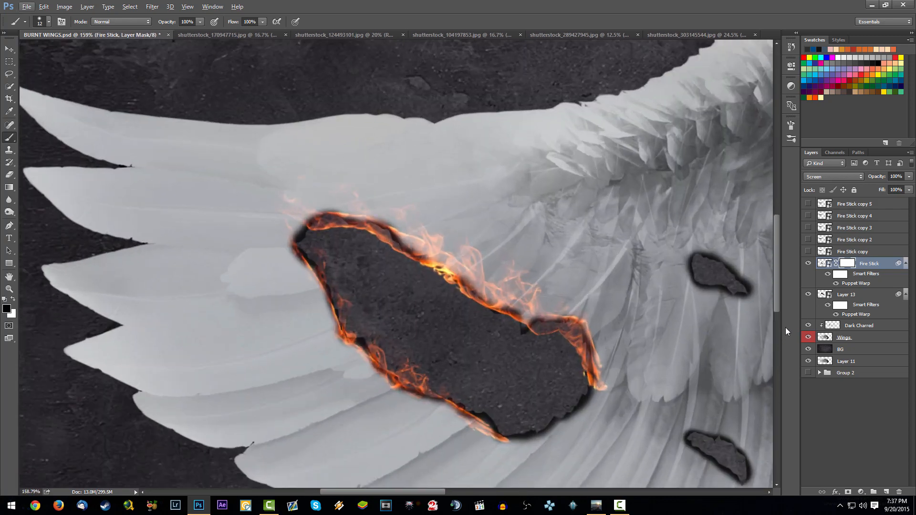
Add a layer mask to Layer 13, enlarge the Brush to 32 px and lower its hardness.
click(856, 296)
click(848, 492)
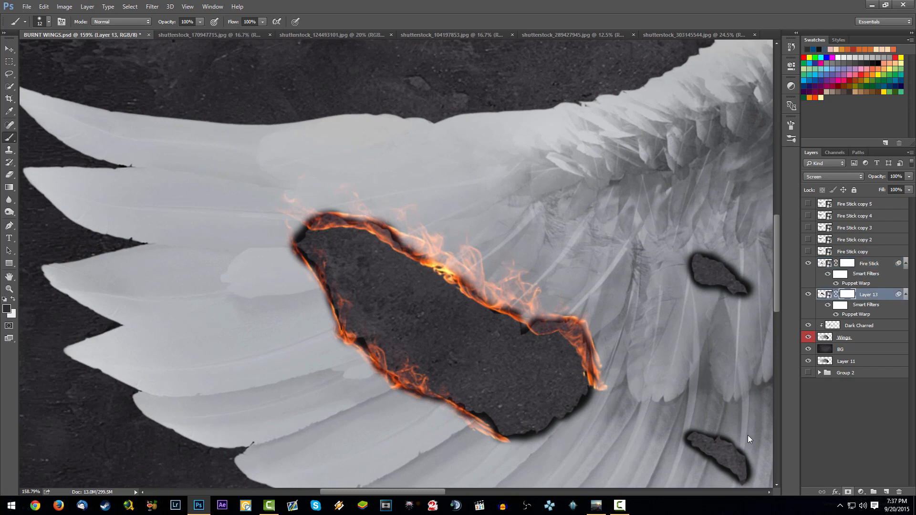
scroll(535, 261, up, 1)
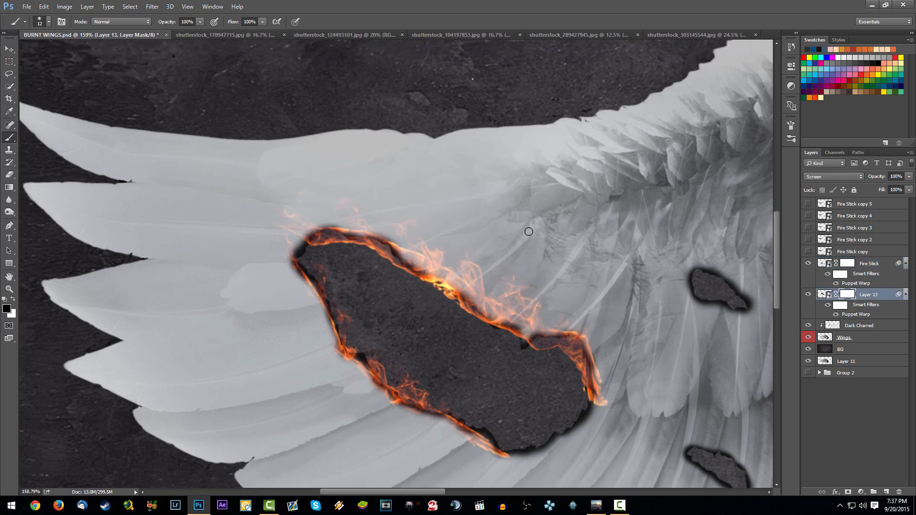
right_click(533, 143)
click(527, 101)
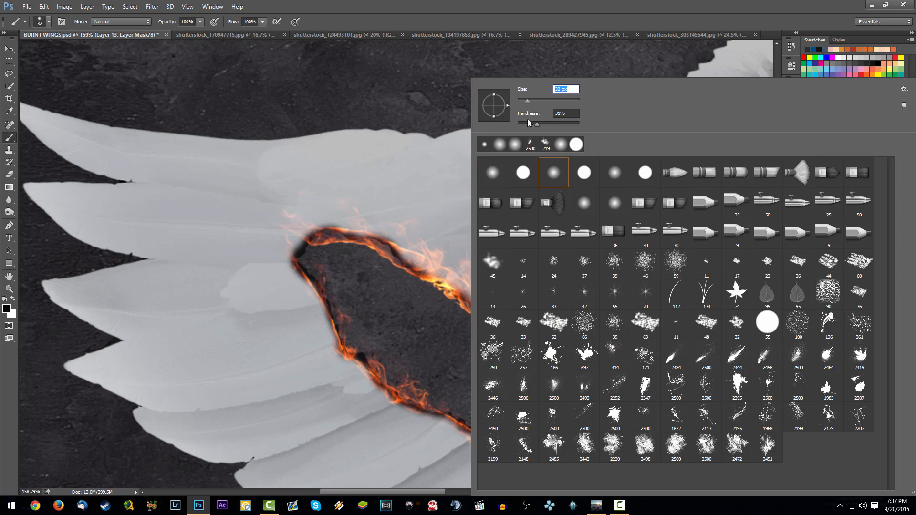
click(521, 124)
key(Return)
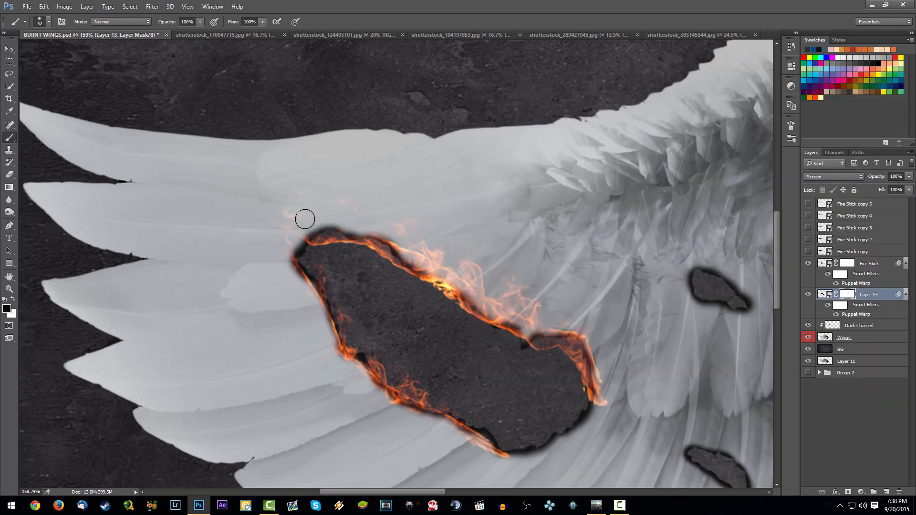
mouse_move(425, 256)
mouse_down()
mouse_move(473, 286)
mouse_move(478, 260)
mouse_up()
drag(418, 228, 417, 236)
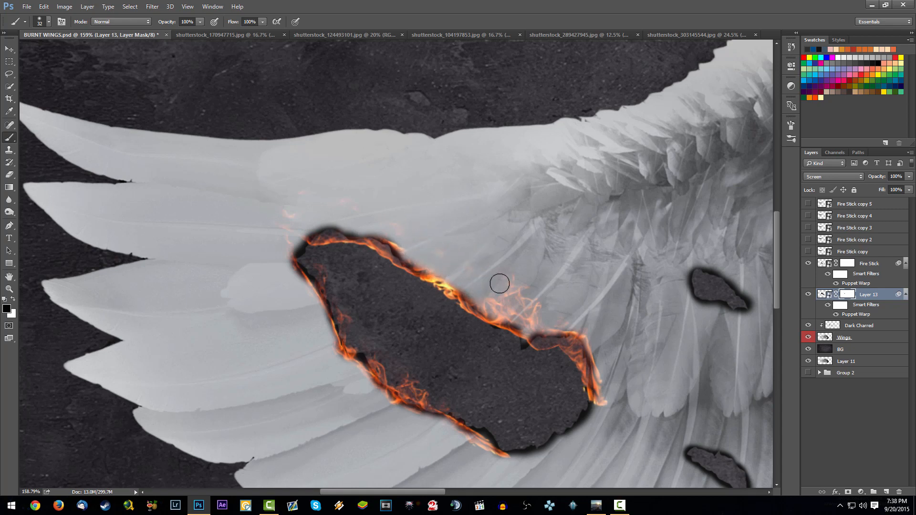
drag(499, 284, 507, 309)
key(ctrl+alt+z)
key(ctrl+alt+z)
key(ctrl+alt+z)
key(ctrl+alt+z)
key(ctrl+alt+z)
Mask out the stray Layer 13 flames around the large hole's right end and along its upper-left edge.
mouse_move(551, 324)
mouse_down()
mouse_move(554, 358)
mouse_move(540, 353)
mouse_move(569, 352)
mouse_move(578, 380)
mouse_move(570, 395)
mouse_move(606, 397)
mouse_move(602, 356)
mouse_up()
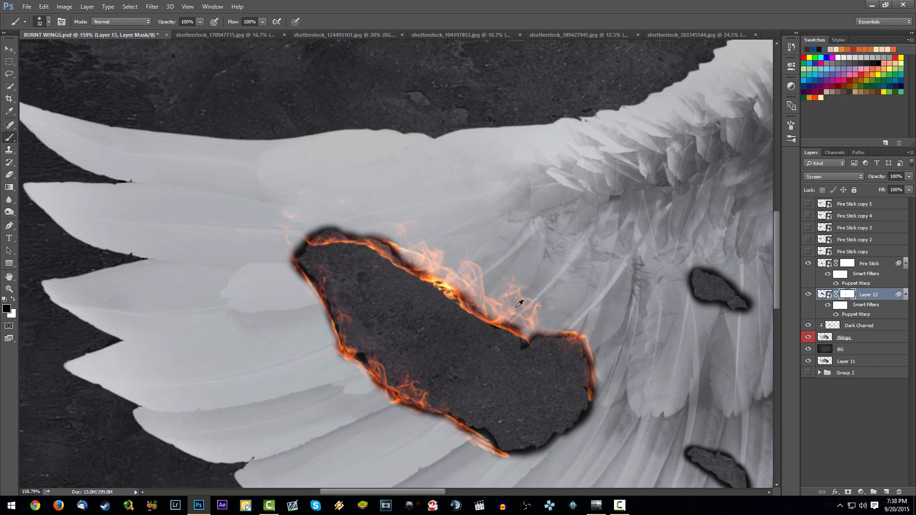
scroll(486, 281, down, 5)
scroll(482, 265, up, 2)
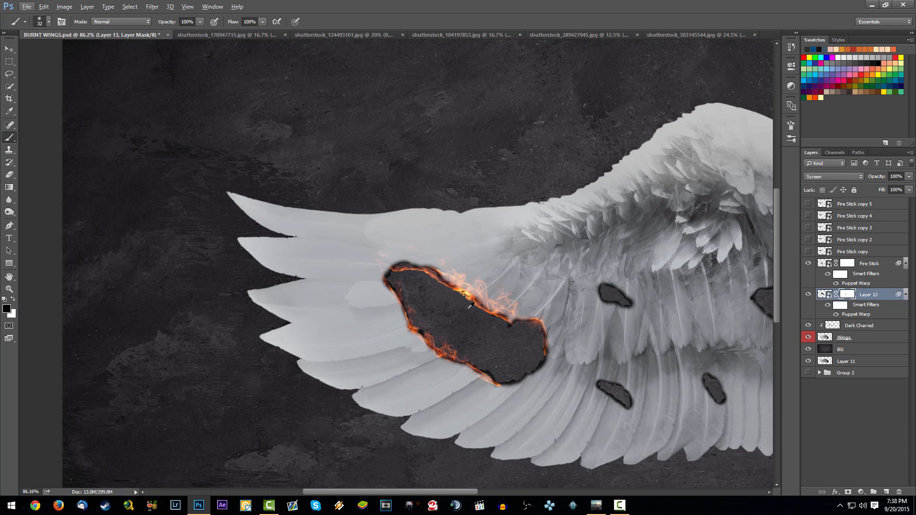
scroll(469, 305, up, 2)
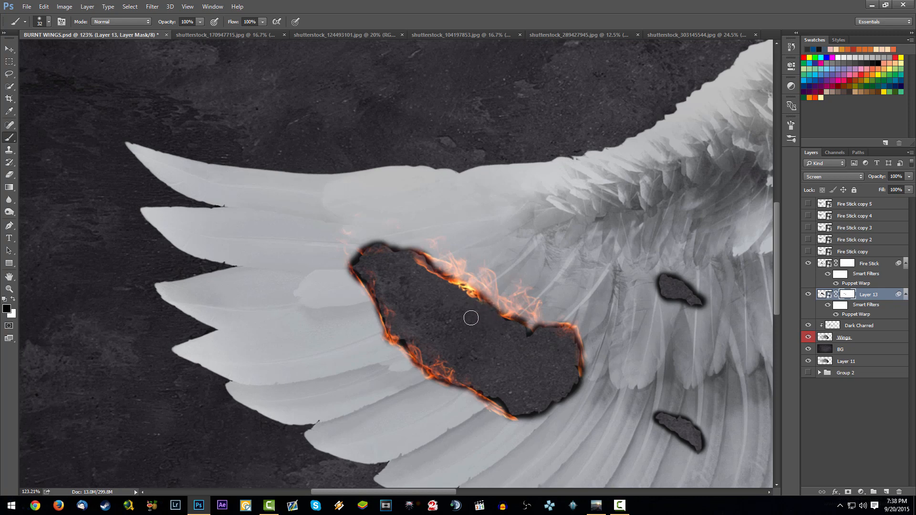
scroll(473, 317, down, 4)
scroll(404, 275, up, 3)
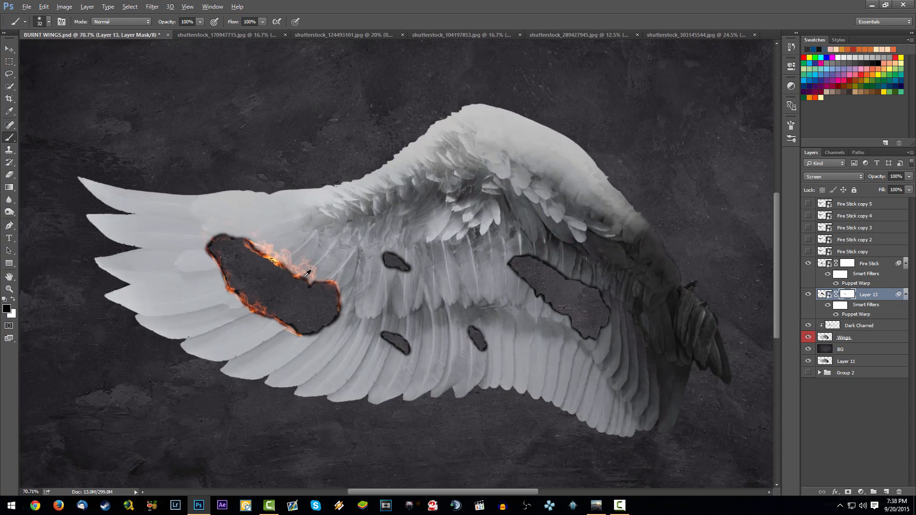
Show the Fire Stick copy layer and move its flame over the small hole in the upper middle of the wing.
click(877, 301)
click(863, 268)
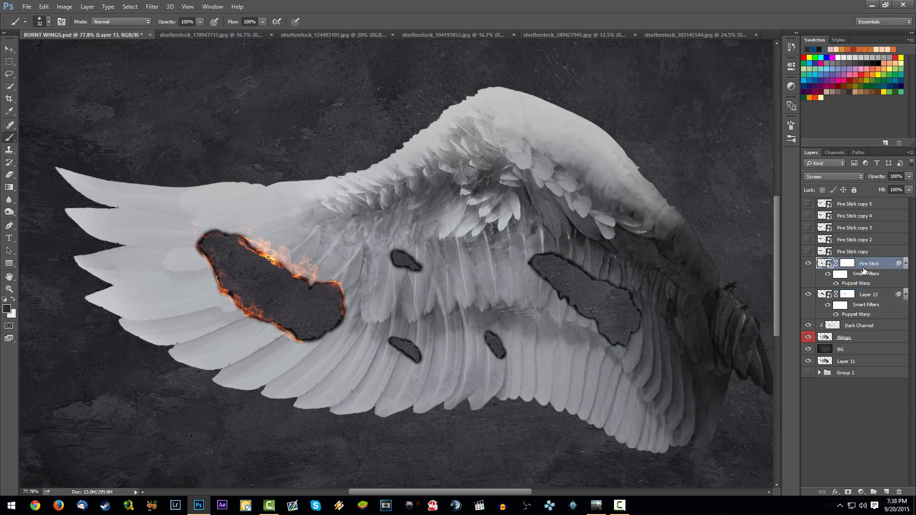
click(808, 266)
click(807, 266)
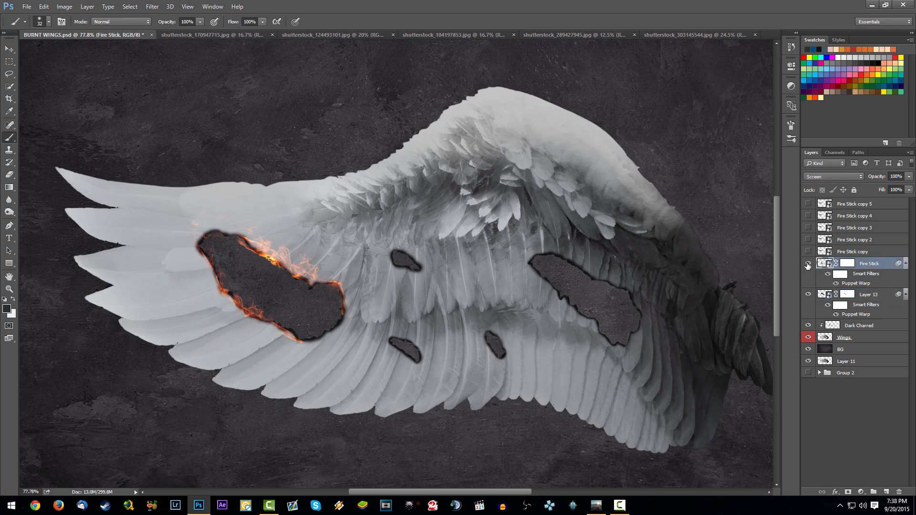
click(844, 252)
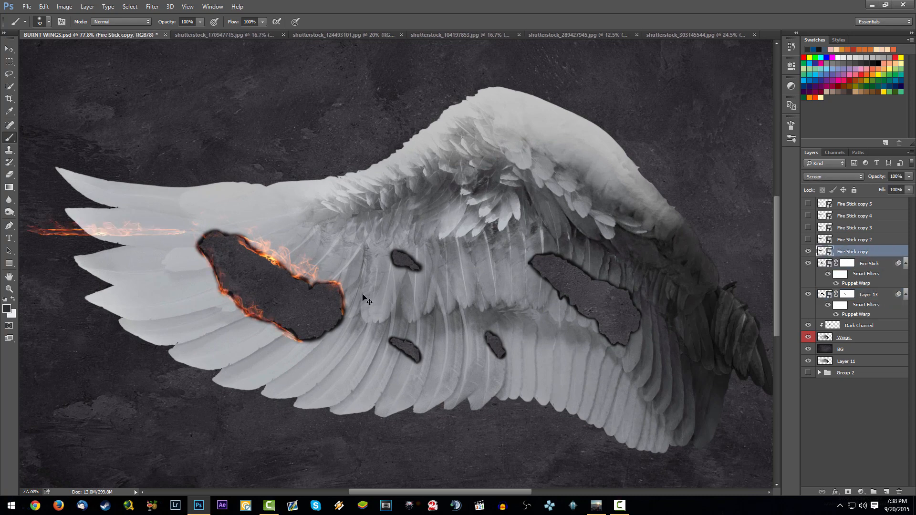
mouse_move(181, 277)
mouse_down()
mouse_move(501, 320)
mouse_move(516, 355)
mouse_move(482, 295)
mouse_move(474, 301)
mouse_up()
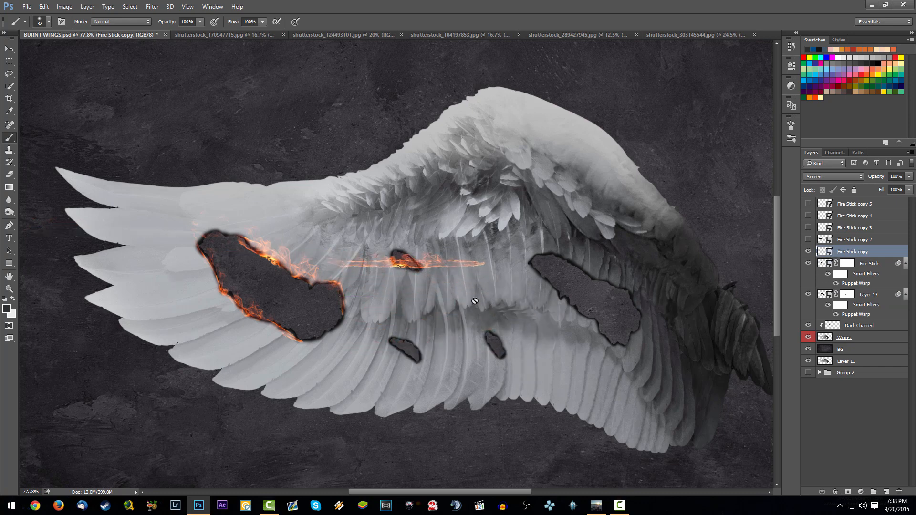
Scale the Fire Stick copy flame down to about 6.3% width and 4.3% height over the small hole.
key(ctrl+t)
mouse_move(485, 262)
mouse_down()
mouse_move(413, 272)
mouse_move(405, 265)
mouse_move(444, 262)
mouse_up()
key(b)
key(Return)
scroll(399, 253, up, 6)
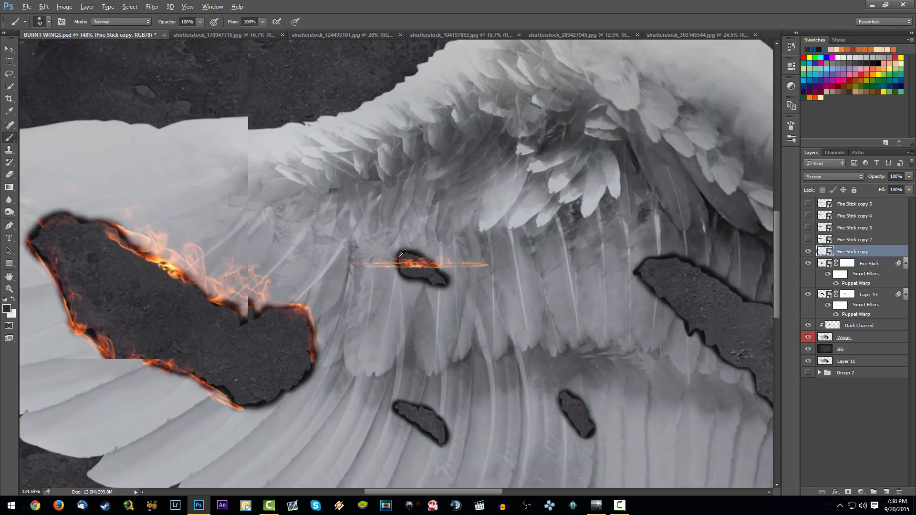
scroll(401, 254, up, 3)
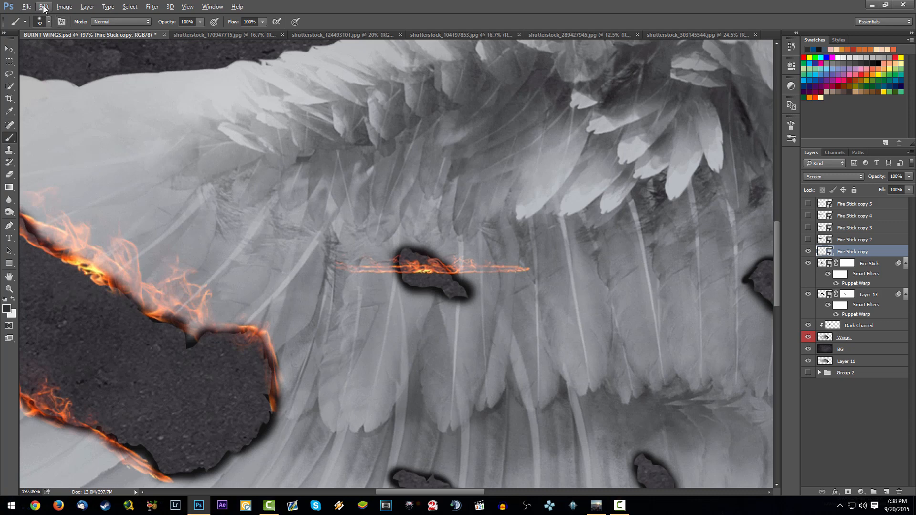
Rotate the Fire Stick copy flame about 42.6° and move it along the small hole's upper-right edge.
key(ctrl+t)
mouse_move(561, 328)
mouse_down()
mouse_move(521, 408)
mouse_move(501, 409)
mouse_up()
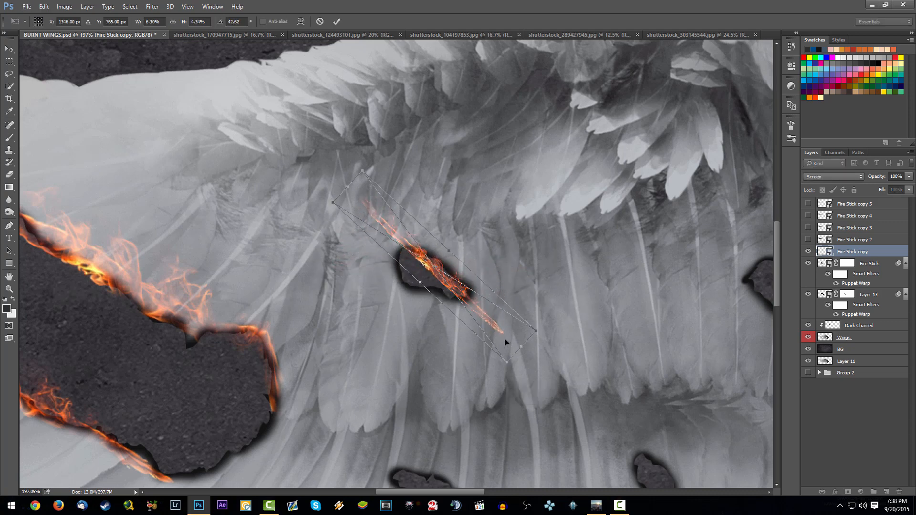
mouse_move(506, 341)
mouse_down()
mouse_move(518, 341)
mouse_move(481, 306)
mouse_up()
key(Return)
key(b)
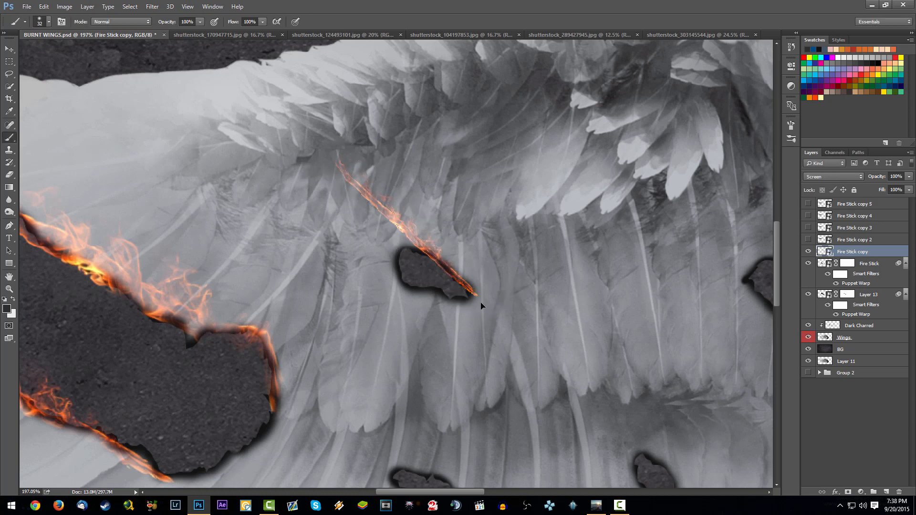
Start Puppet Warp on Fire Stick copy, compare the mesh densities and choose More Points.
click(43, 7)
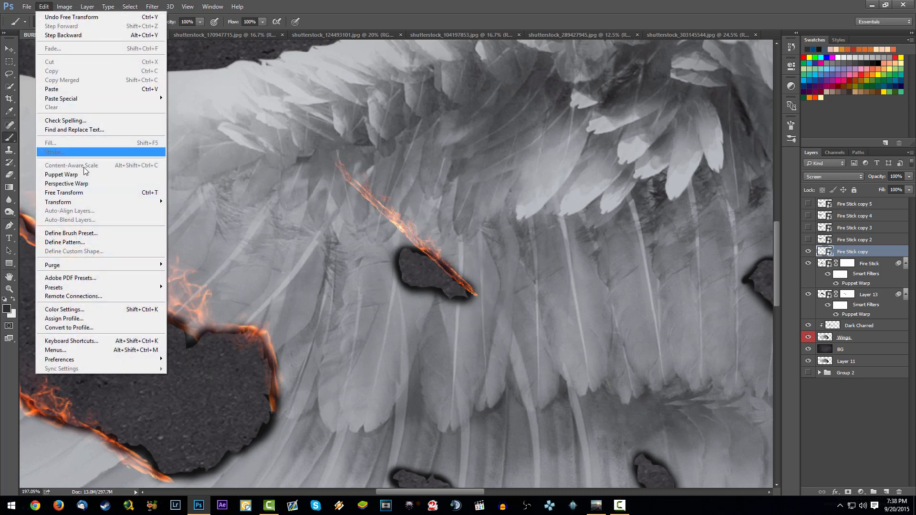
click(86, 175)
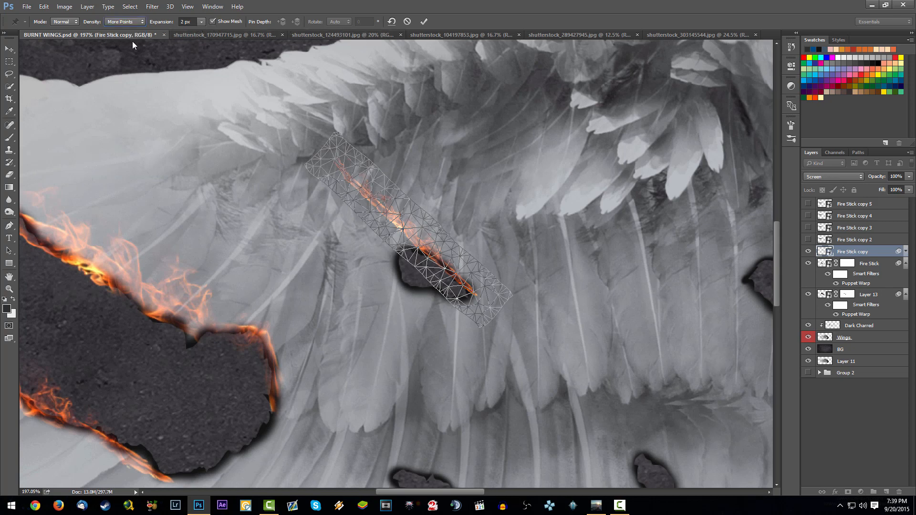
click(135, 21)
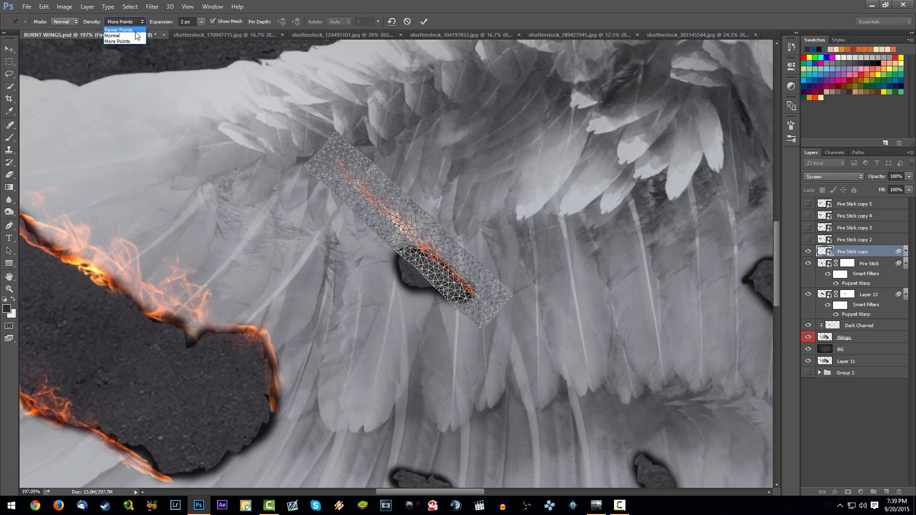
click(129, 35)
click(125, 22)
click(120, 30)
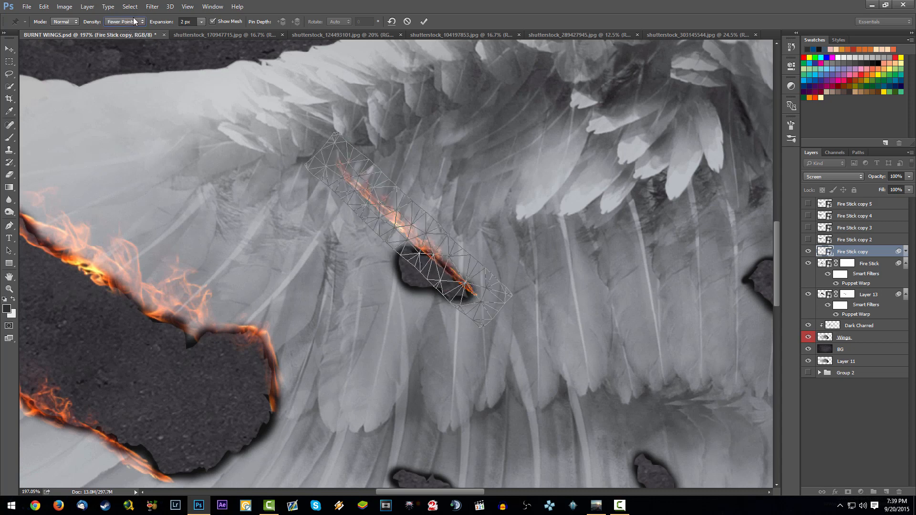
click(134, 21)
click(131, 38)
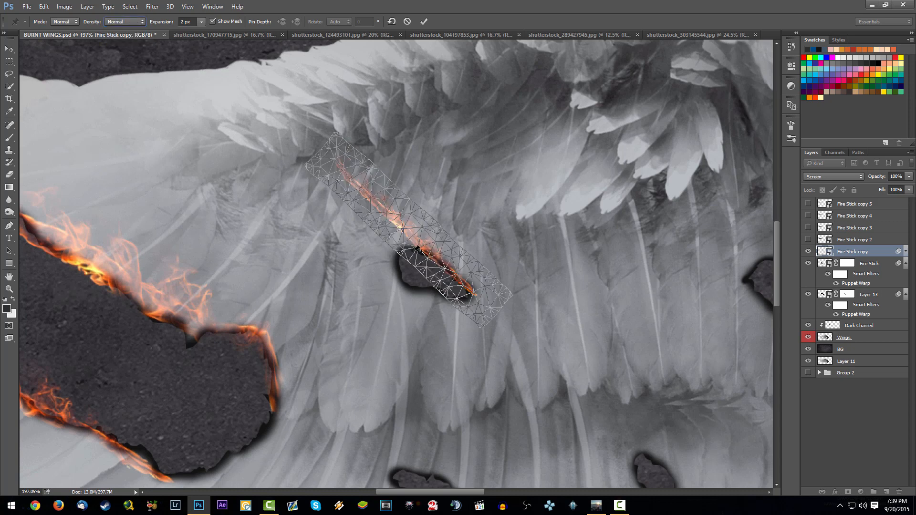
click(135, 22)
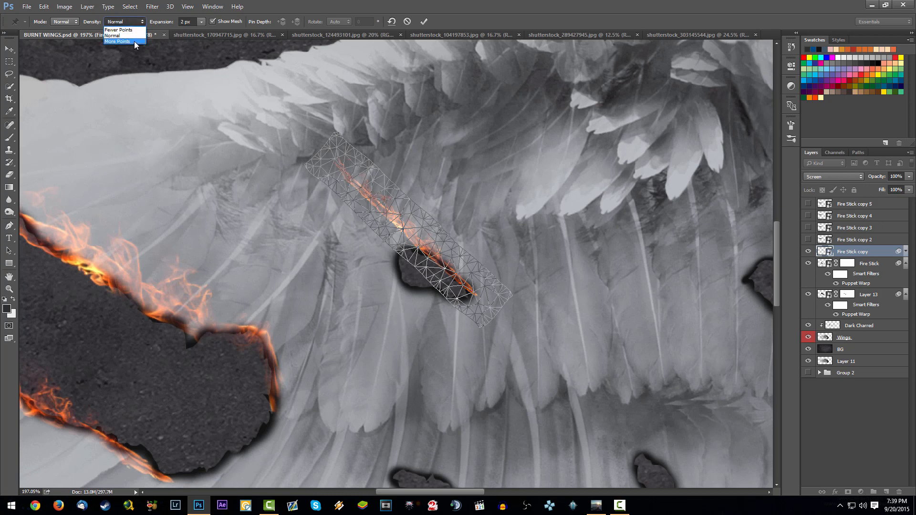
click(133, 41)
Pin and bend the Fire Stick copy flame so it wraps around the small hole's edge, and apply the warp.
click(471, 287)
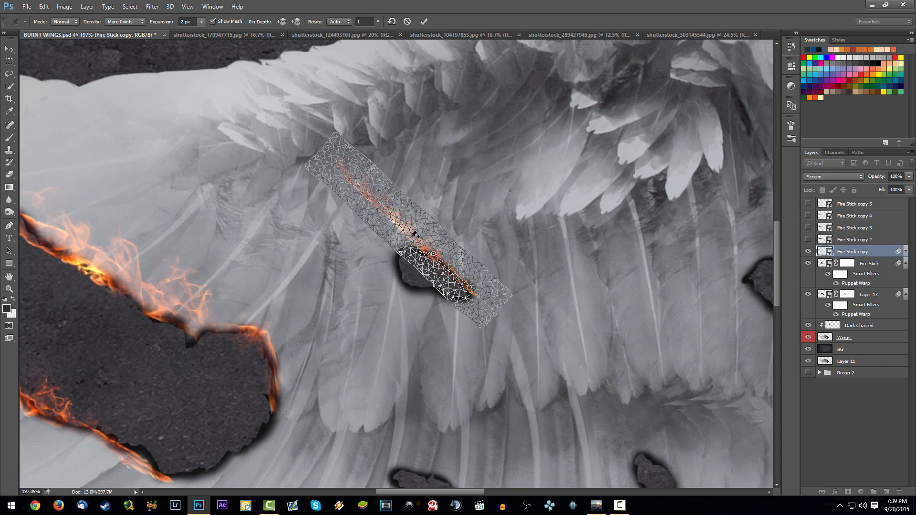
drag(414, 234, 453, 296)
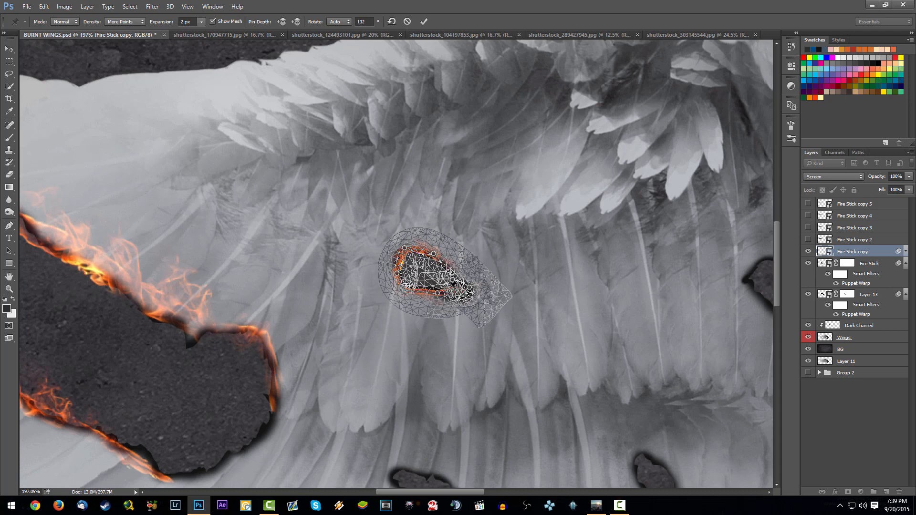
key(Return)
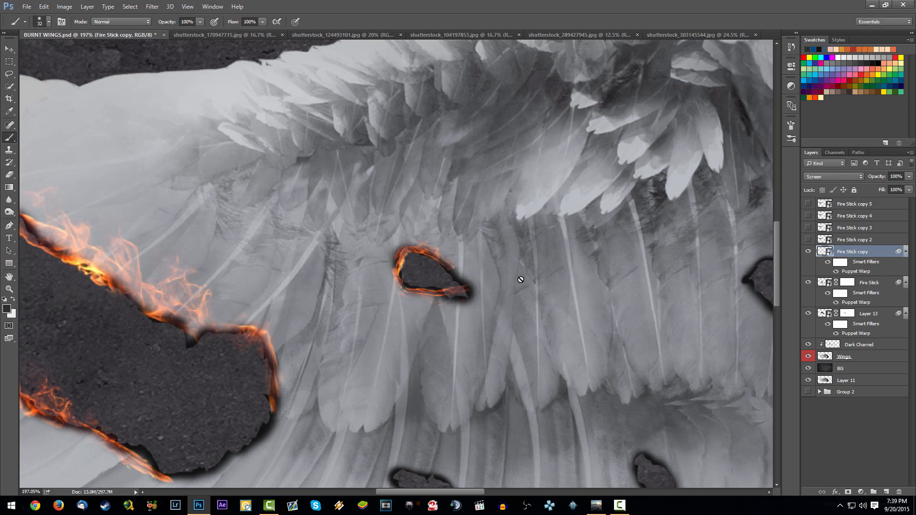
Add a layer mask to Fire Stick copy and paint out the flames at the small hole's pointed end and outer wisps.
scroll(461, 299, up, 3)
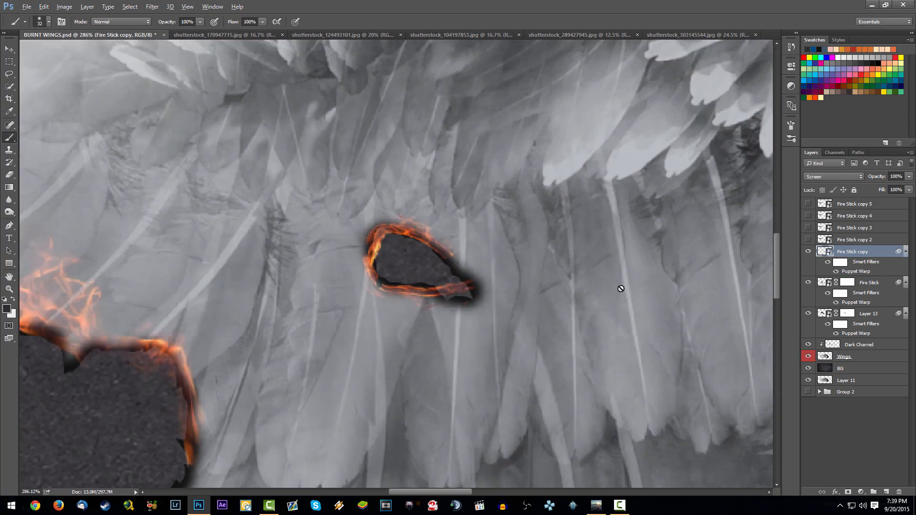
click(848, 492)
drag(470, 306, 453, 283)
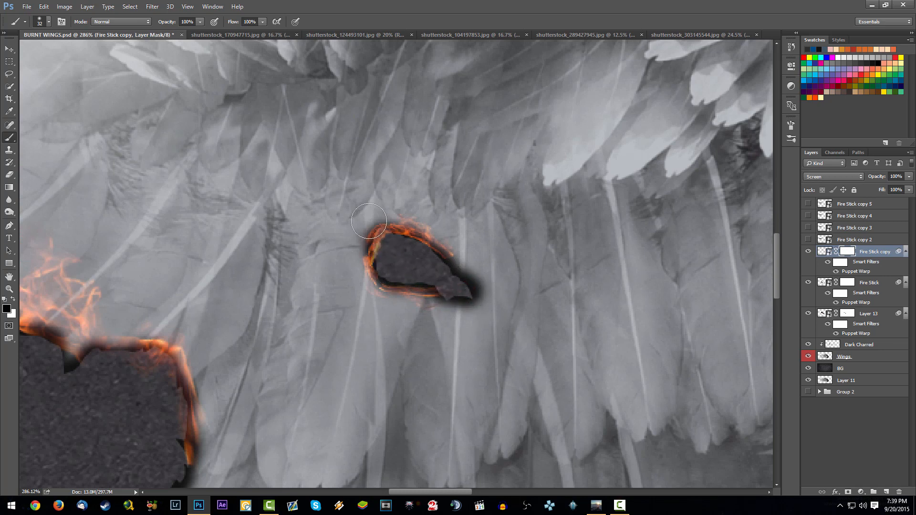
drag(391, 205, 463, 224)
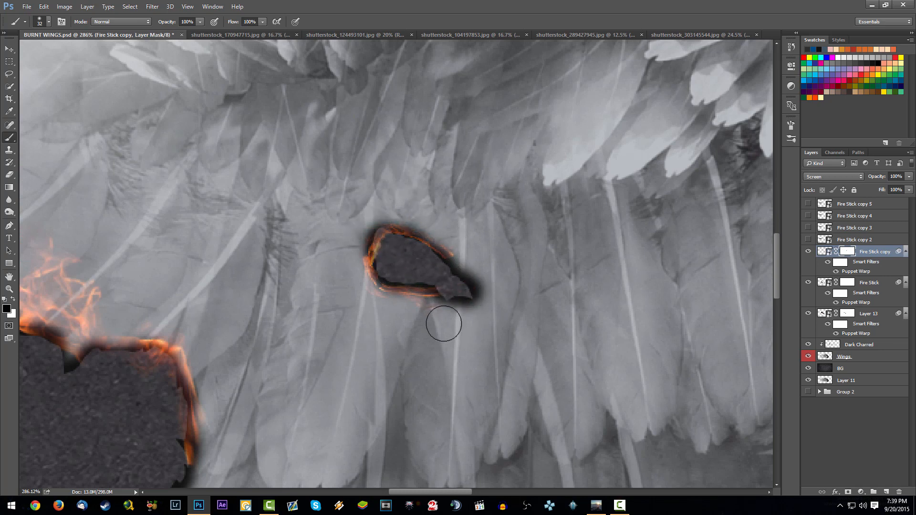
alt+scroll(396, 306, down, 6)
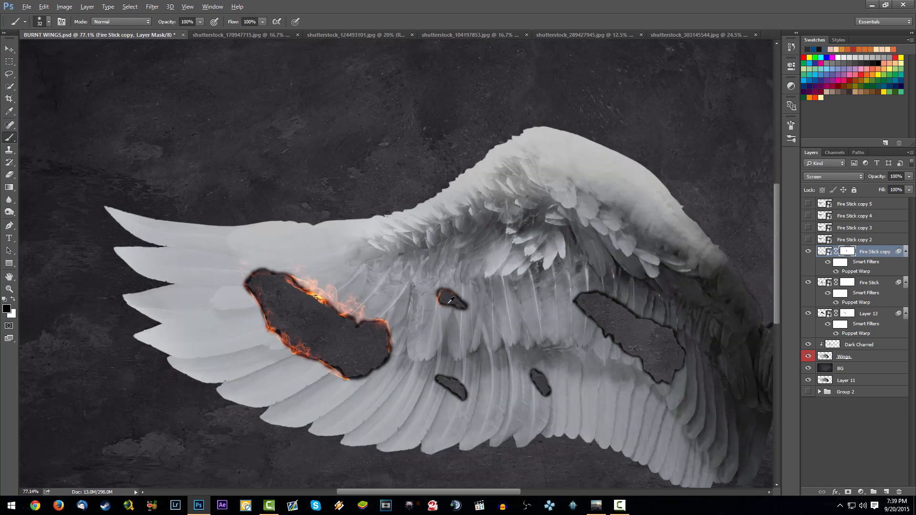
Touch up the Fire Stick copy layer mask around the small hole's edge and save the document.
alt+scroll(451, 299, up, 7)
drag(453, 292, 455, 286)
alt+scroll(467, 301, down, 6)
alt+scroll(481, 291, up, 3)
click(480, 298)
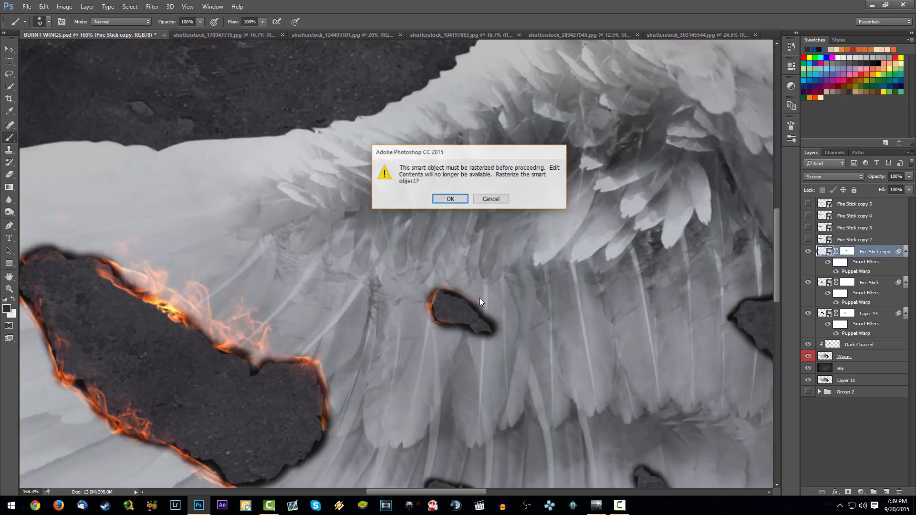
click(492, 198)
click(847, 251)
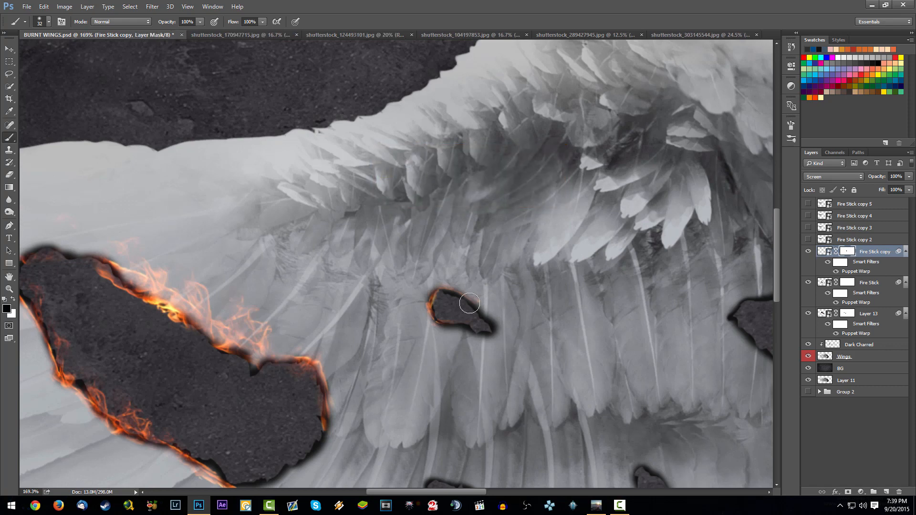
alt+scroll(491, 302, down, 5)
alt+scroll(520, 309, up, 2)
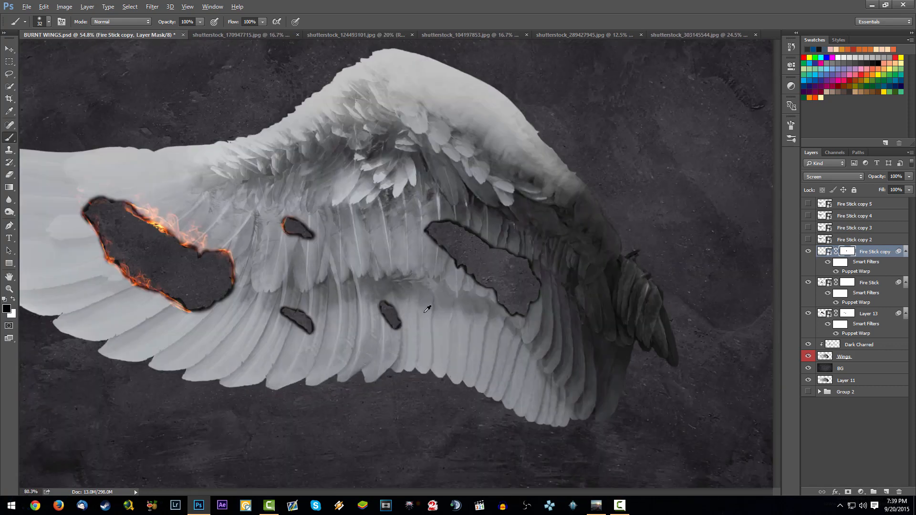
alt+scroll(286, 229, up, 2)
key(ctrl+s)
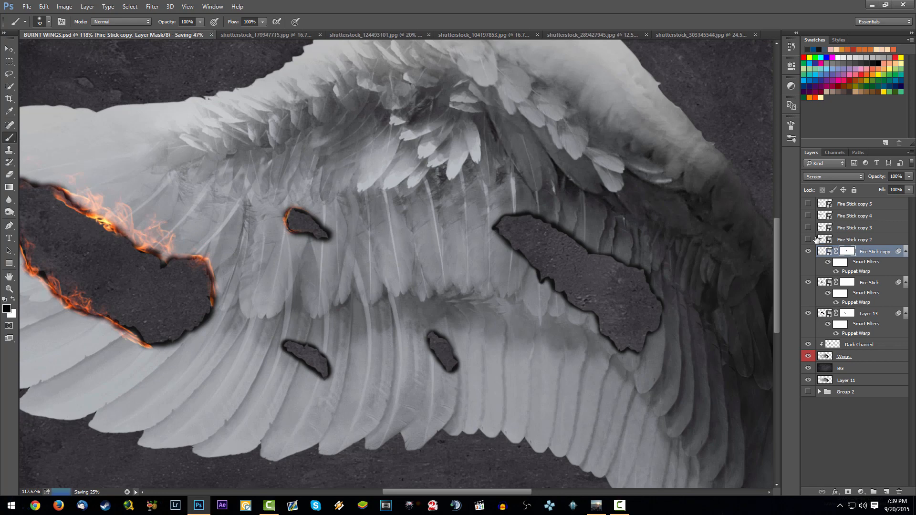
Show the Fire Stick copy 2 flame, move it over the small lower-left hole and rotate it about 30.4°.
click(809, 240)
click(851, 242)
mouse_move(450, 335)
mouse_down()
mouse_move(484, 334)
mouse_move(521, 388)
mouse_move(462, 379)
mouse_move(480, 375)
mouse_up()
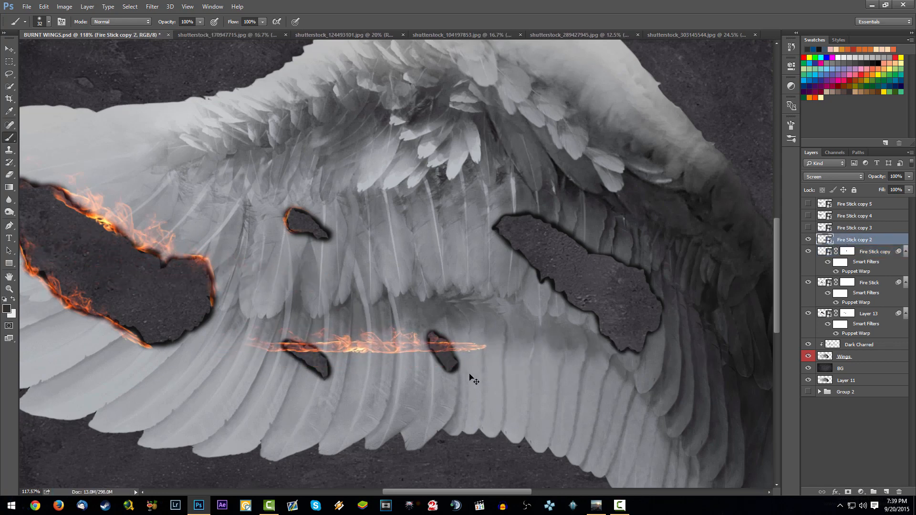
key(ctrl+t)
drag(548, 381, 450, 411)
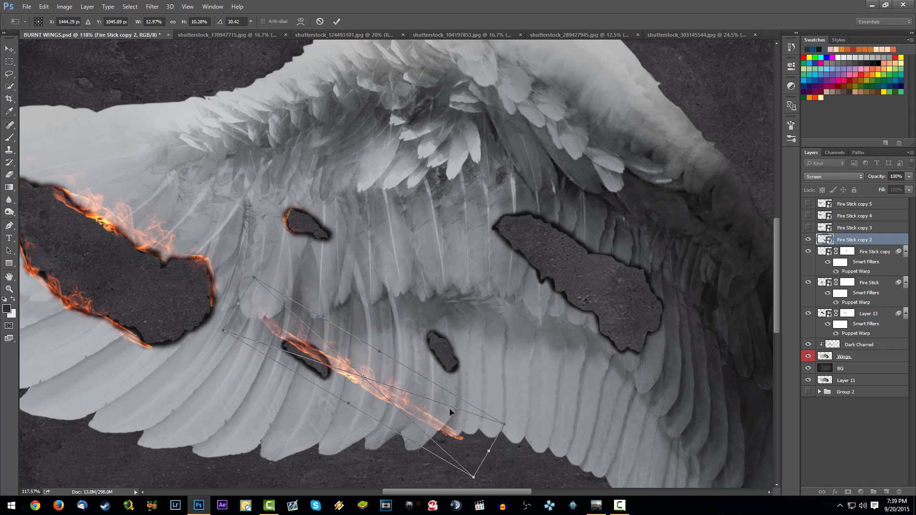
key(Return)
Start Puppet Warp on Fire Stick copy 2 and pin the flame along the small lower-left hole to bend it around the edge.
key(b)
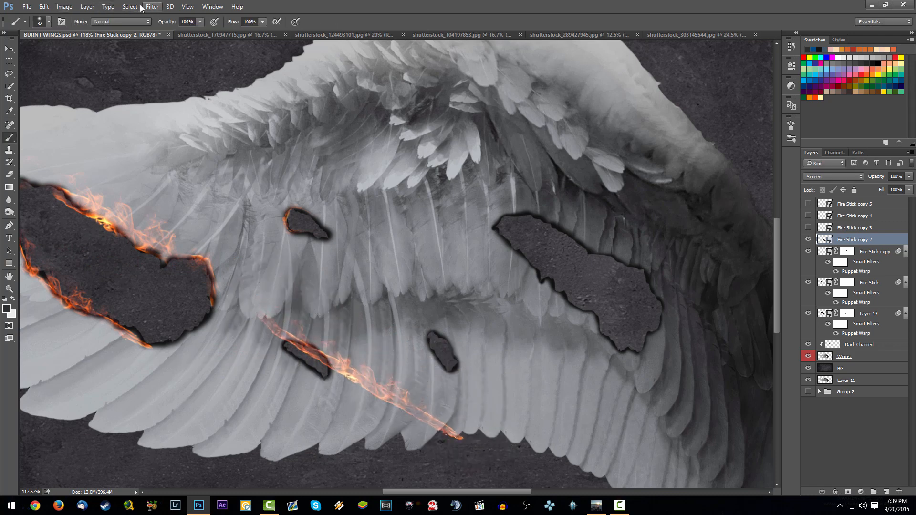
click(43, 7)
click(67, 174)
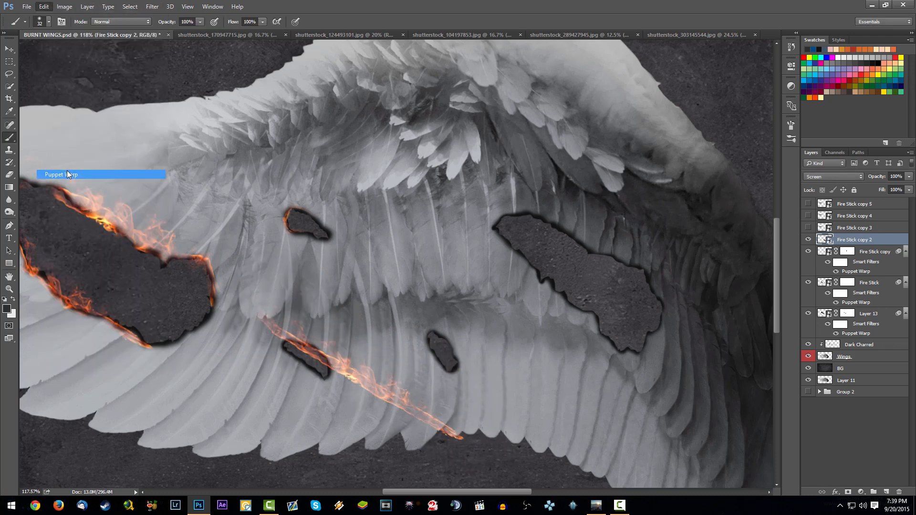
click(305, 347)
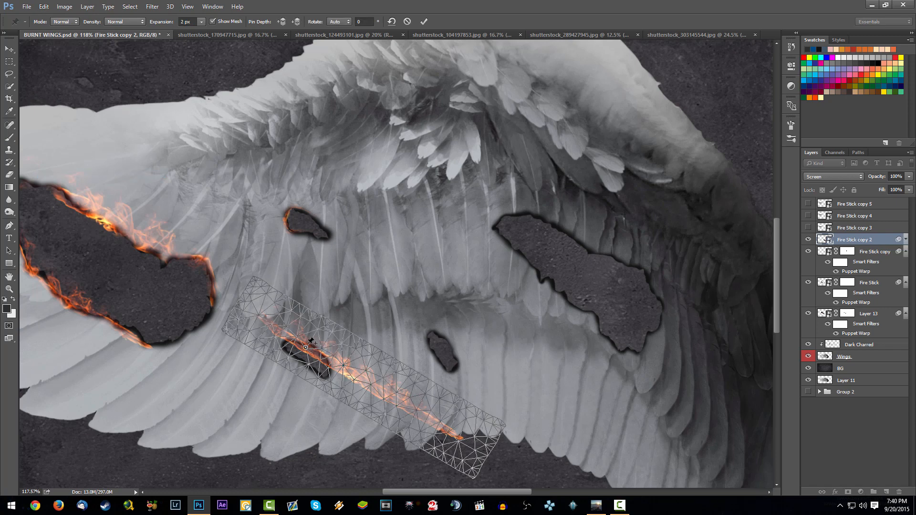
drag(305, 347, 325, 379)
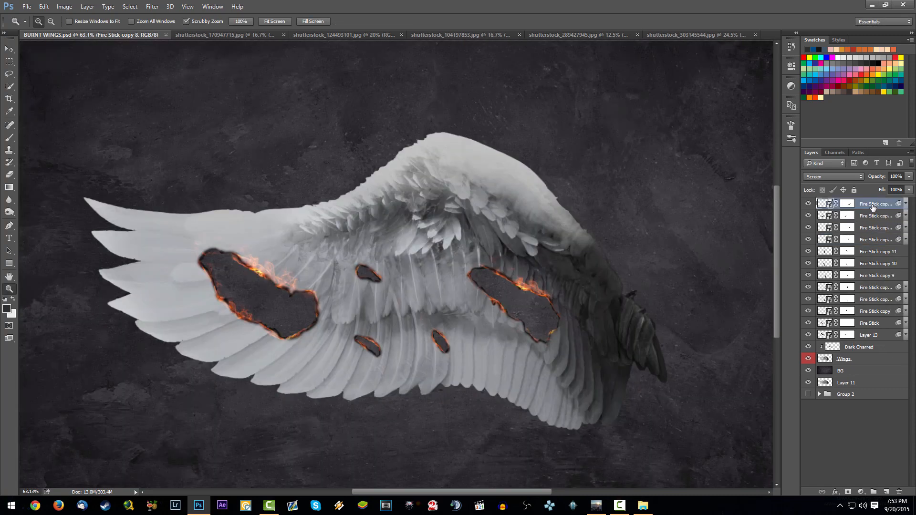
Group all the Fire Stick layers and add Layer 13 to the same group.
shift+click(876, 325)
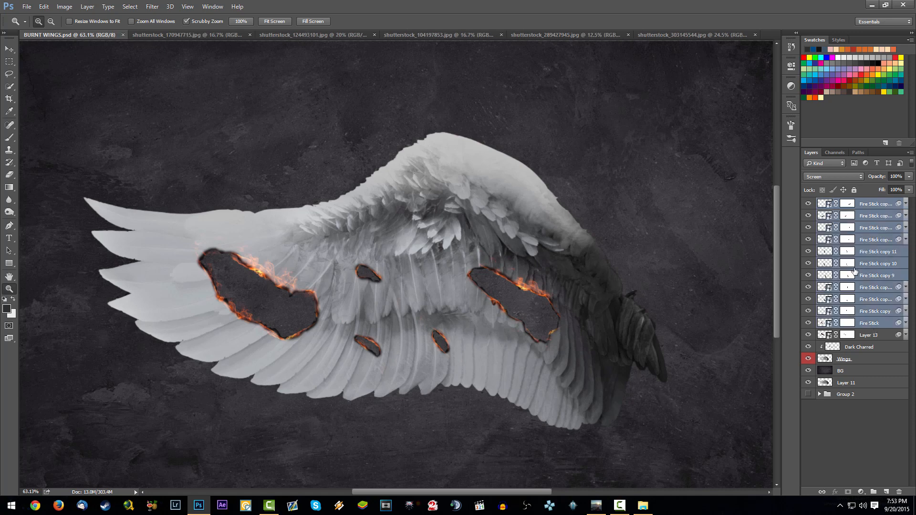
key(ctrl+g)
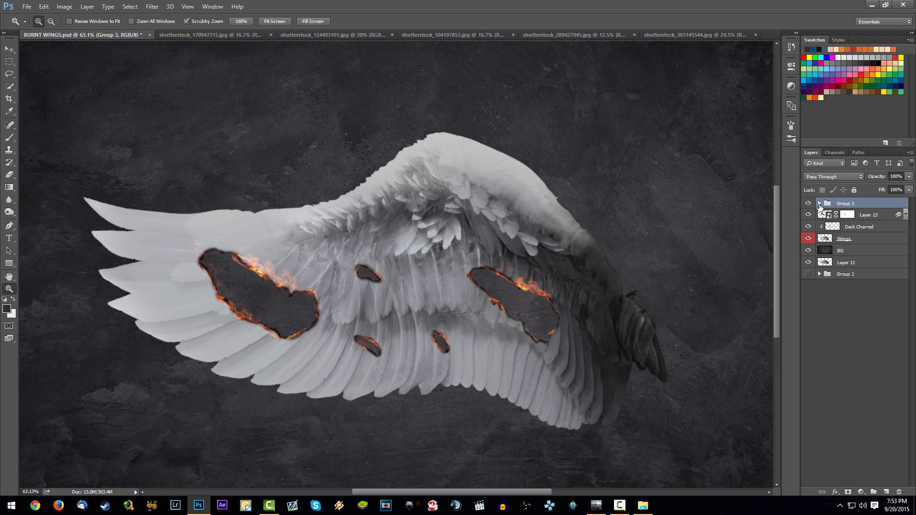
click(808, 204)
click(808, 204)
click(818, 205)
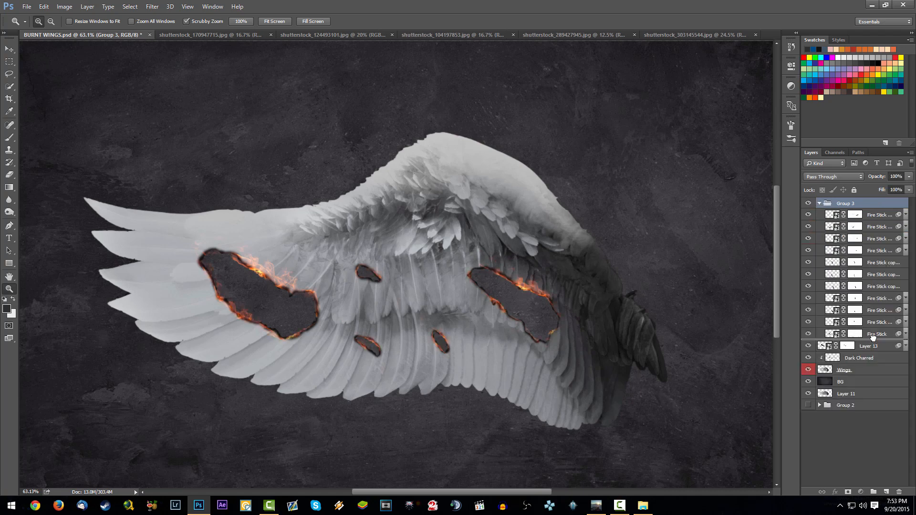
drag(873, 337, 872, 339)
click(822, 206)
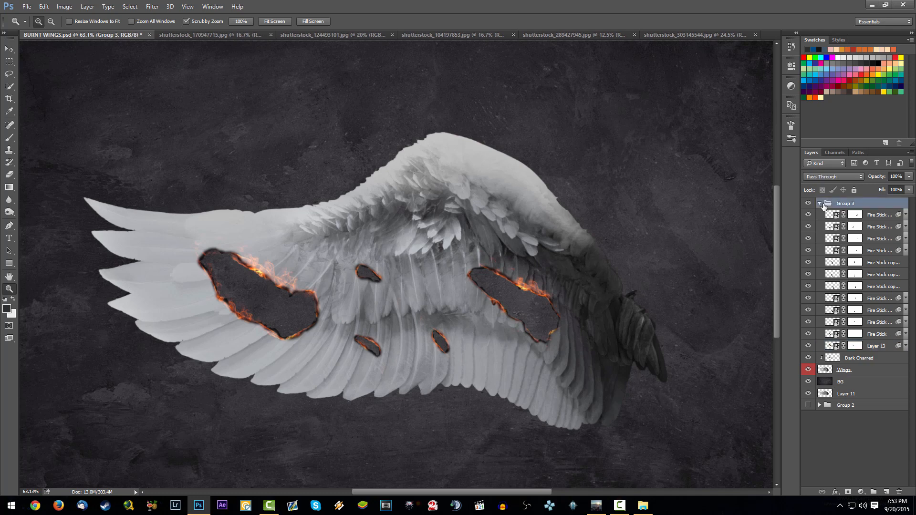
click(818, 204)
Rename the flame group as Fire Edges, give it a yellow colour label and save the document.
double_click(844, 204)
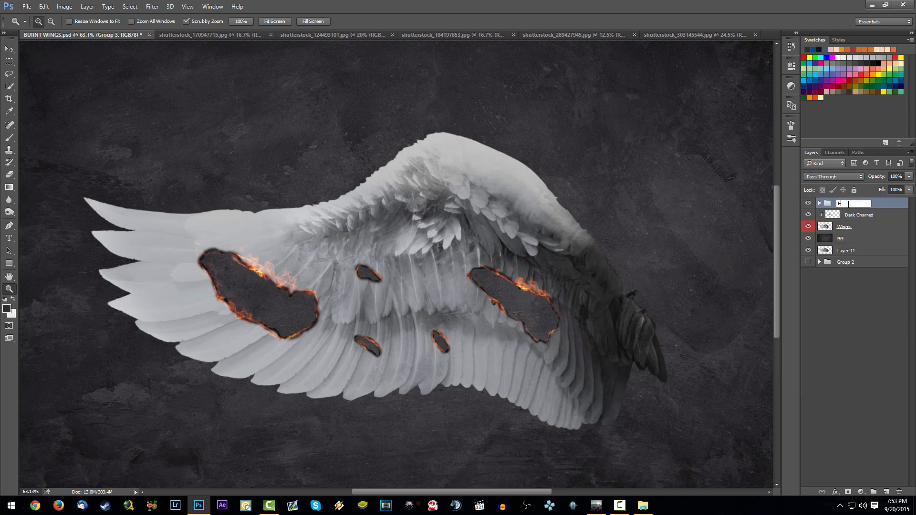
text(Fire Edges)
key(Return)
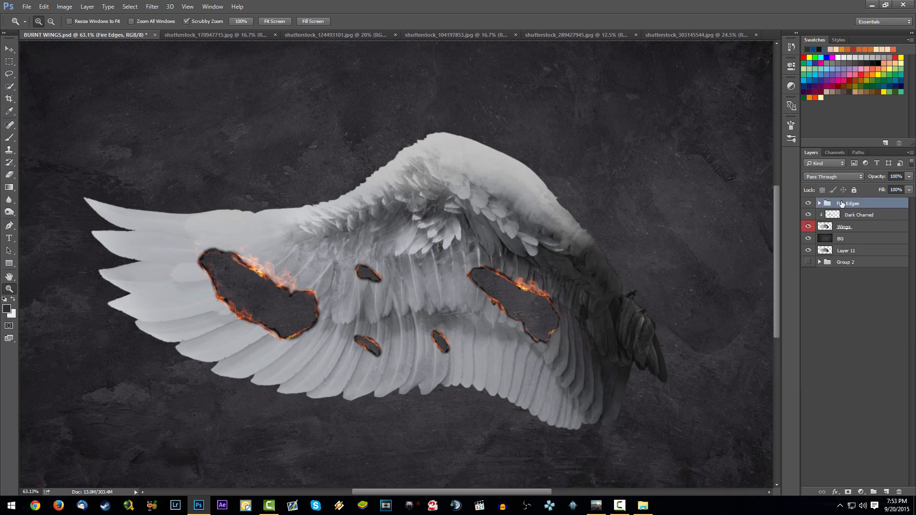
right_click(859, 211)
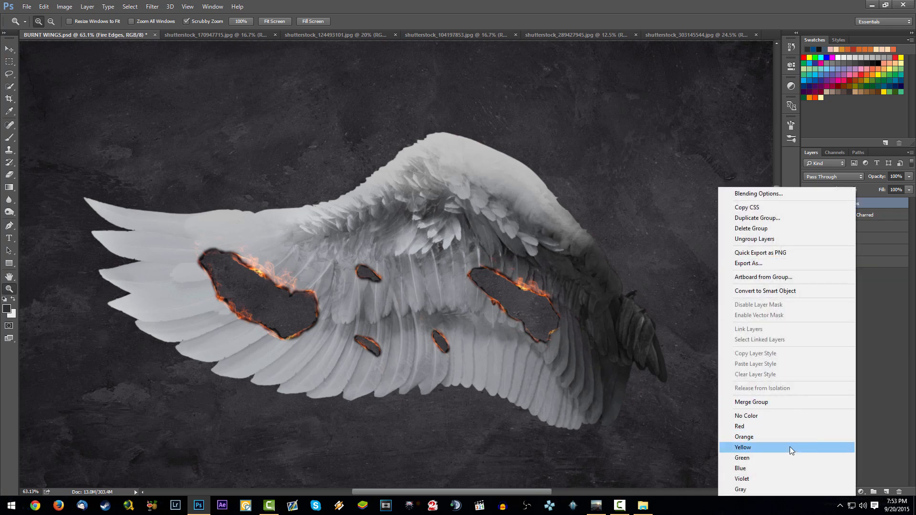
click(789, 447)
key(ctrl+s)
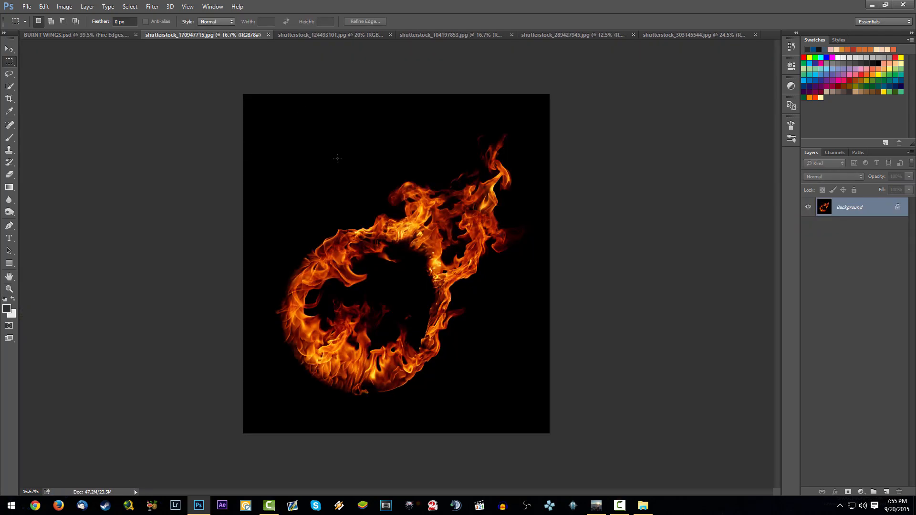
Copy the upper flames from shutterstock_170947715.jpg into BURNT WINGS.psd and set the pasted layer's blend mode to Screen.
drag(326, 116, 574, 296)
click(100, 36)
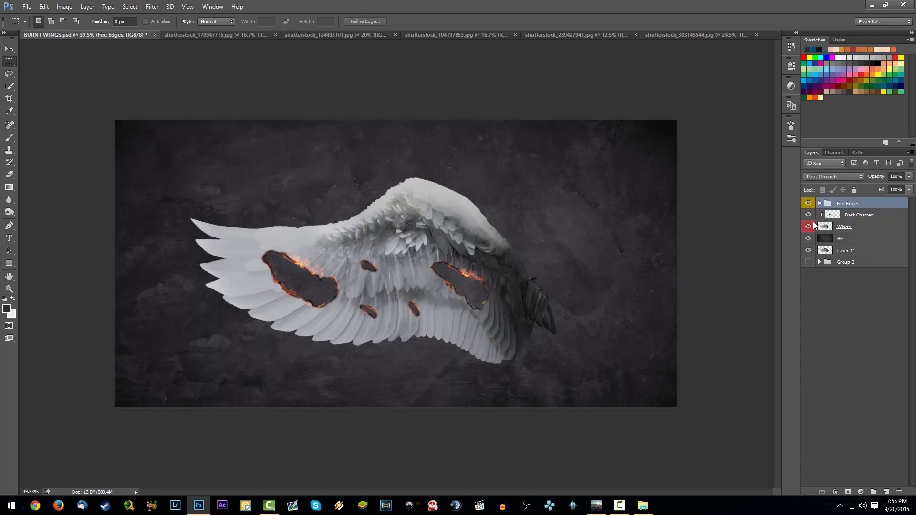
key(ctrl+v)
click(838, 179)
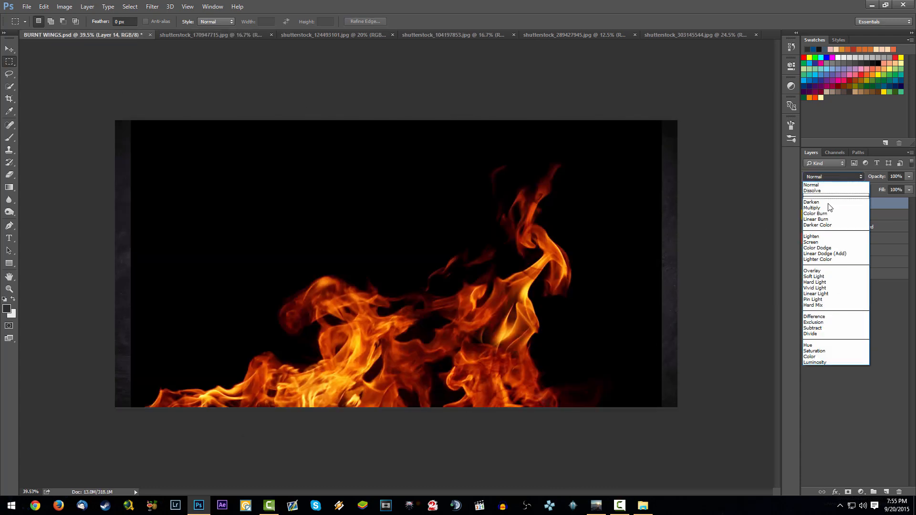
click(825, 237)
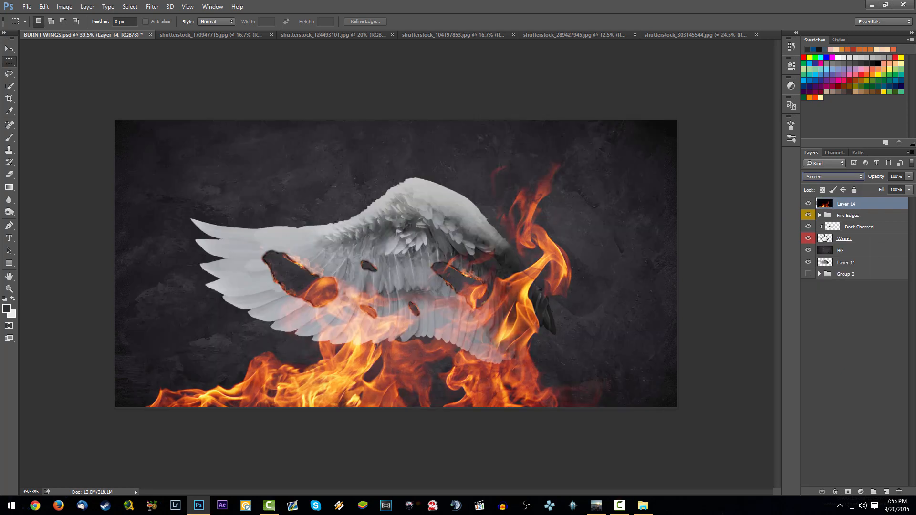
Convert Layer 14 to a smart object, then scale it to 45.66% and place its flames over the wing's upper arch.
right_click(875, 201)
click(795, 175)
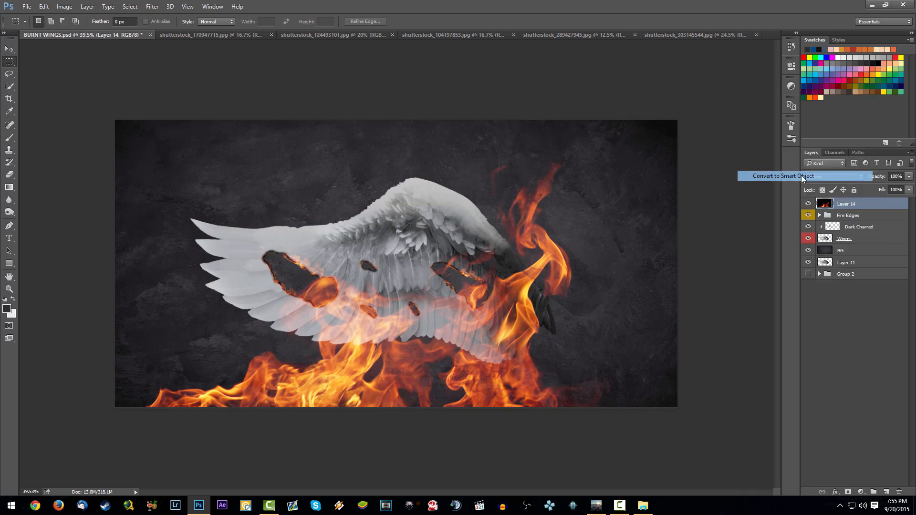
key(ctrl+t)
drag(663, 120, 521, 124)
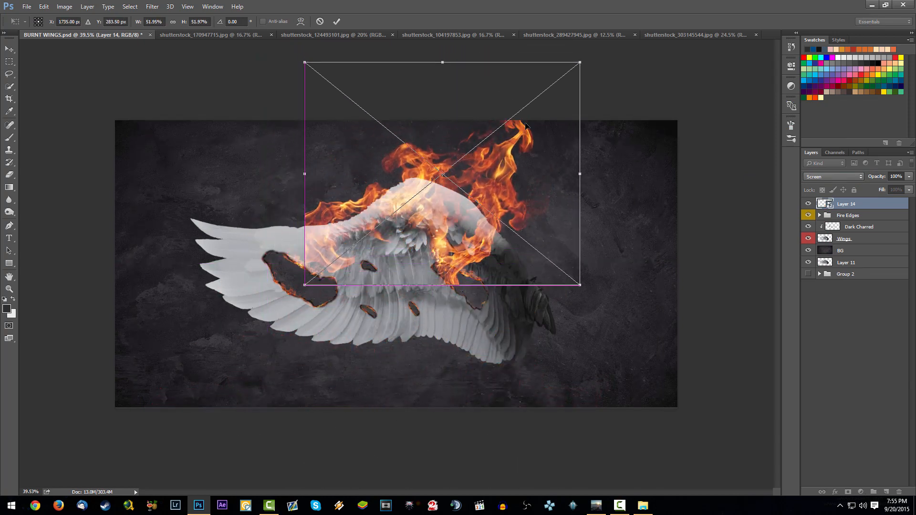
drag(579, 61, 546, 89)
key(ctrl+plus)
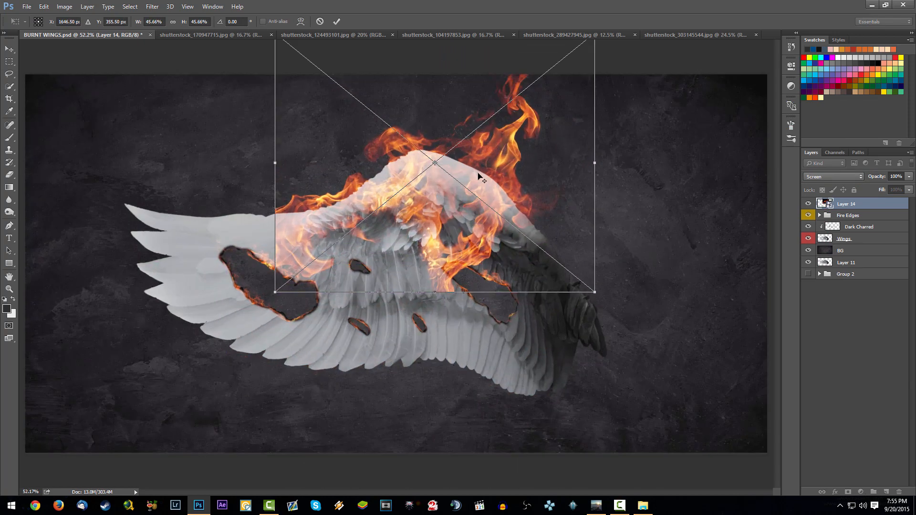
drag(529, 170, 552, 170)
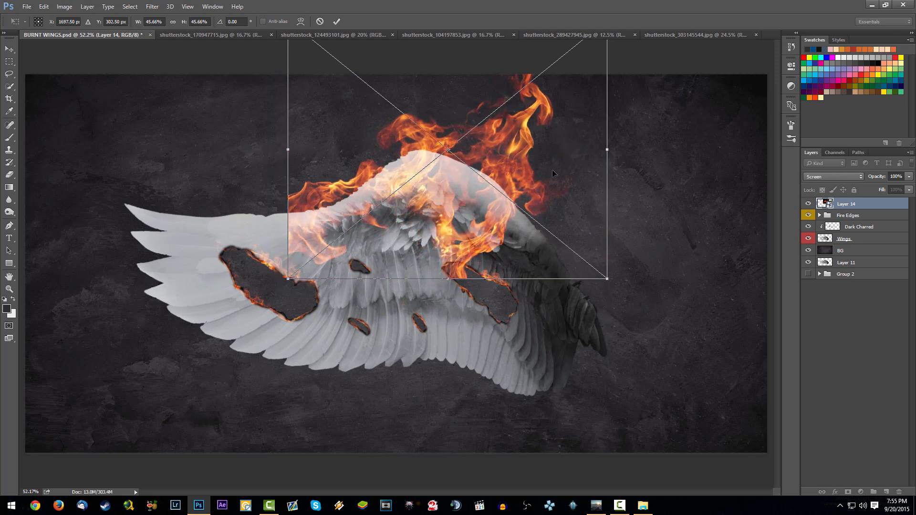
key(Return)
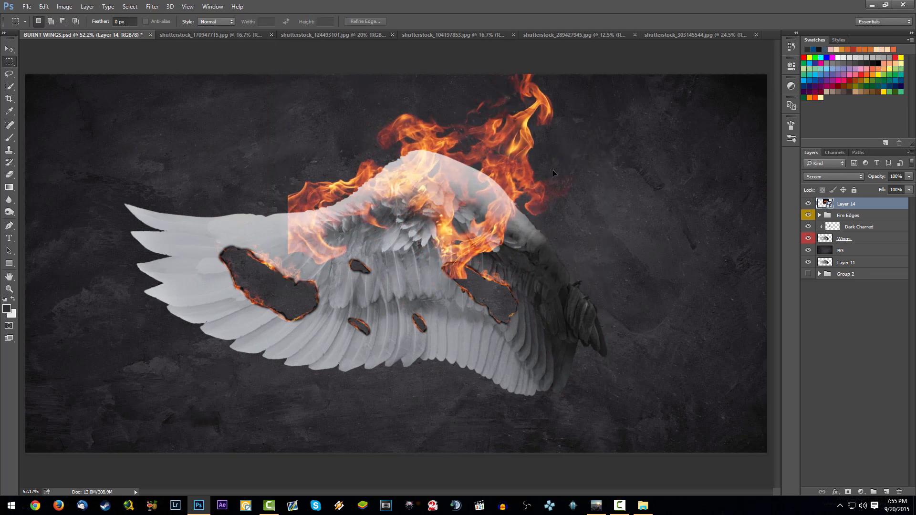
Mask Layer 14's flames off the wing's left side and inner feathers with a size 179 brush, and save the document.
click(849, 492)
key(b)
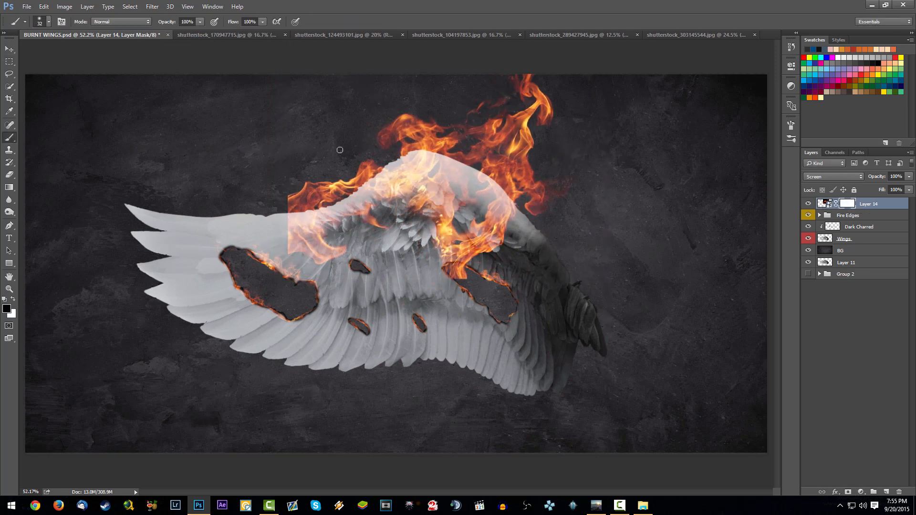
right_click(412, 154)
drag(501, 101, 506, 101)
drag(466, 124, 463, 124)
click(880, 206)
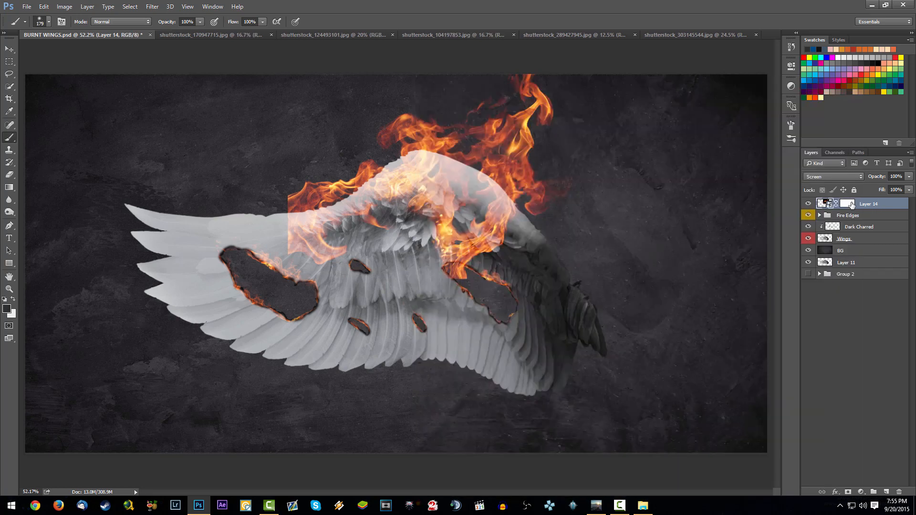
key(ctrl+s)
mouse_move(321, 234)
mouse_down()
mouse_move(261, 217)
mouse_move(332, 248)
mouse_move(355, 230)
mouse_move(355, 212)
mouse_move(325, 187)
mouse_up()
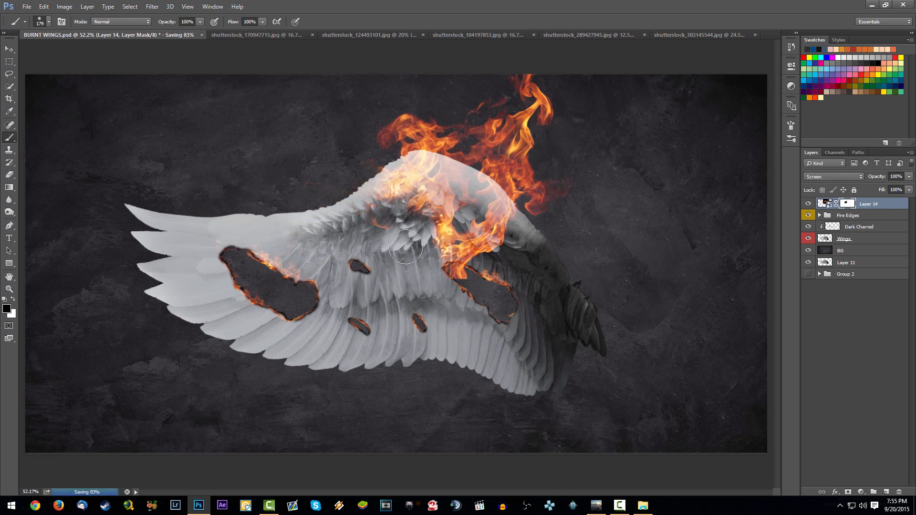
mouse_move(448, 205)
mouse_down()
mouse_move(458, 253)
mouse_move(512, 258)
mouse_move(430, 215)
mouse_move(403, 235)
mouse_up()
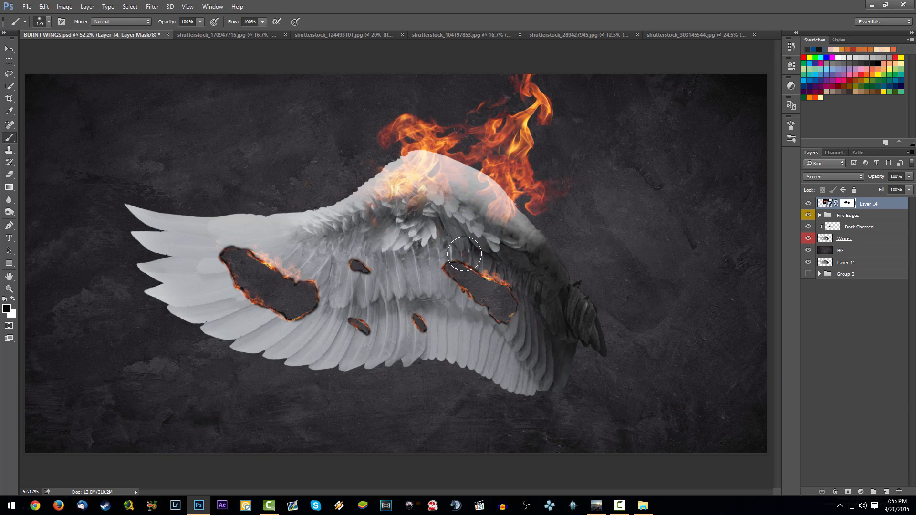
Duplicate Layer 14, rotate the copy about -92.3° and place its flames over the wing's left feather tips.
scroll(519, 240, up, 2)
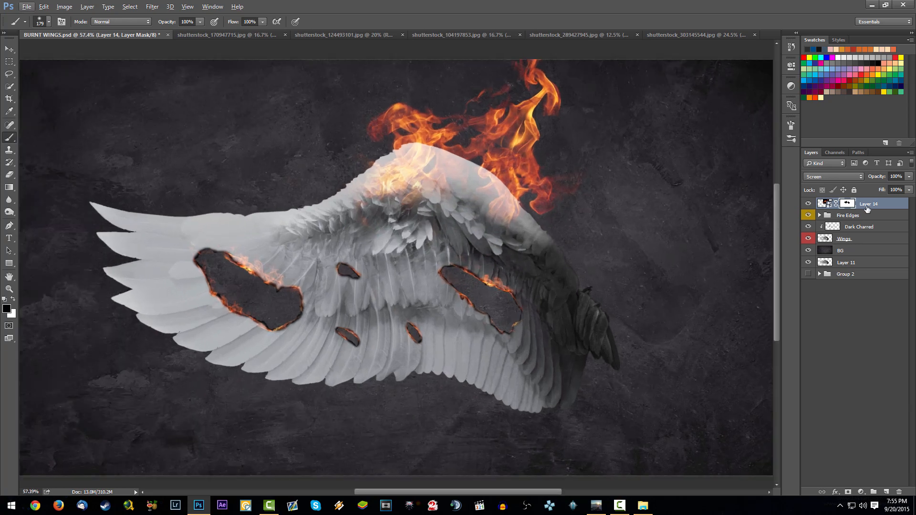
key(ctrl+j)
drag(491, 163, 192, 259)
key(ctrl+t)
drag(332, 312, 174, 157)
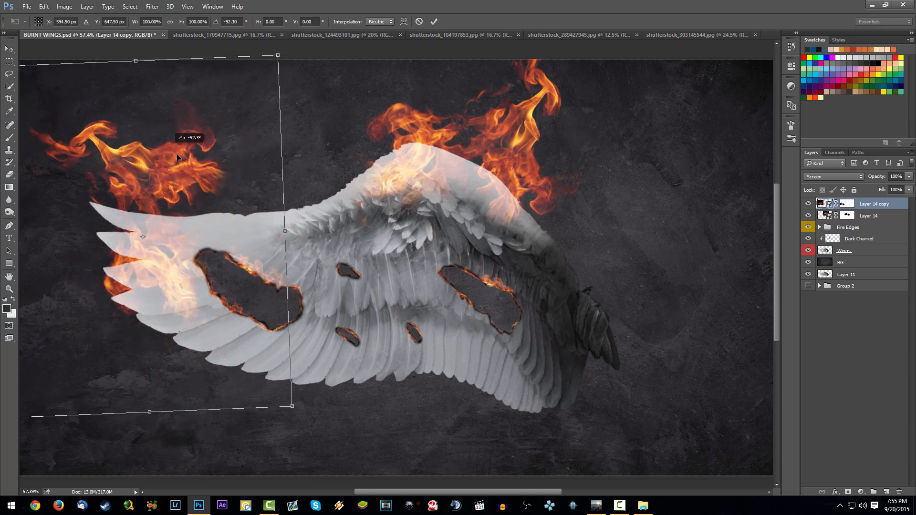
drag(218, 199, 212, 249)
key(Return)
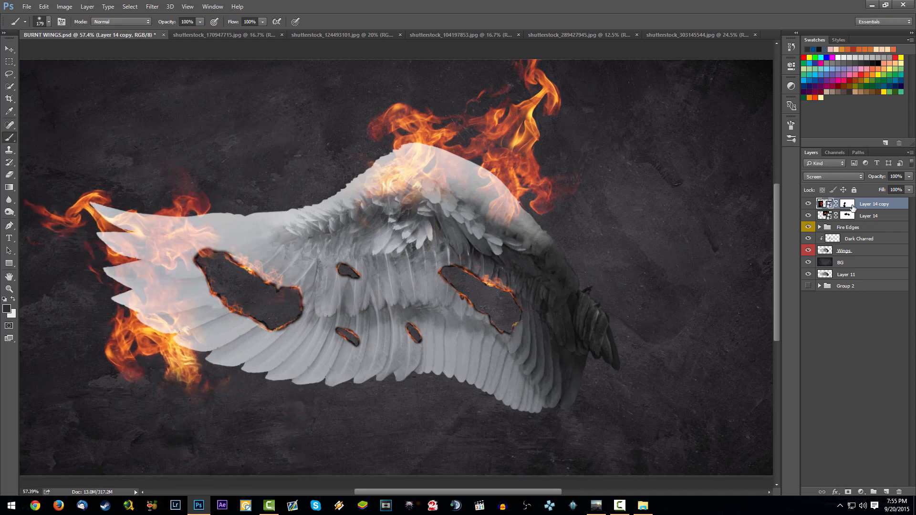
Mask Layer 14 copy's flames off the wing's lower-left feathers, leaving the fire at the upper-left tips, and save the document.
click(847, 204)
mouse_move(208, 384)
mouse_down()
mouse_move(128, 321)
mouse_move(206, 289)
mouse_up()
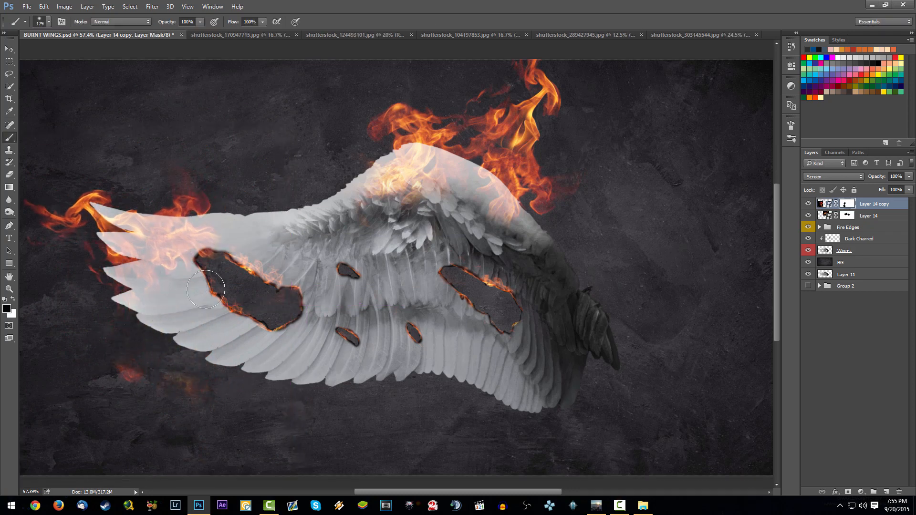
drag(109, 281, 96, 280)
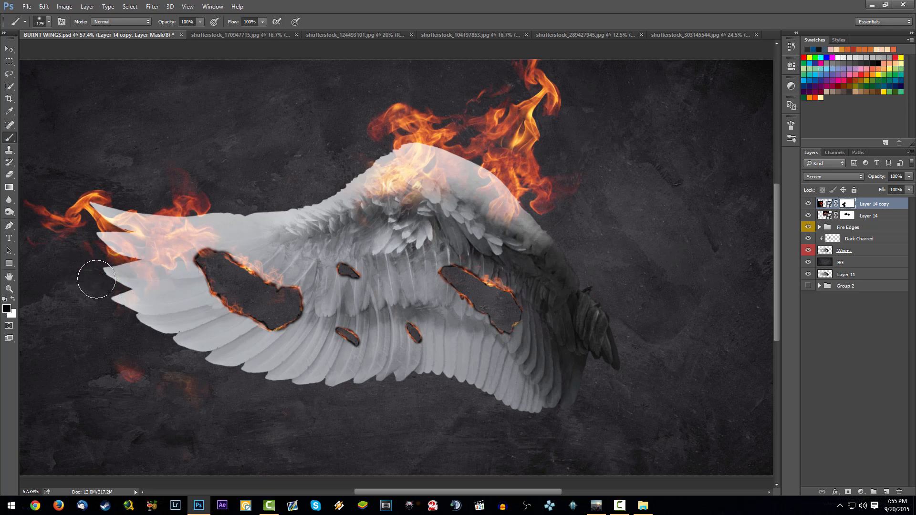
key(ctrl+z)
scroll(150, 330, down, 4)
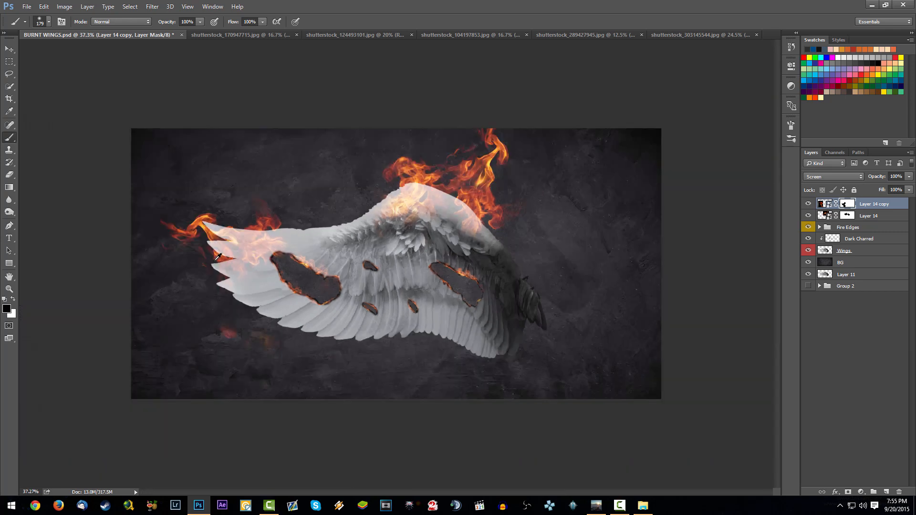
scroll(268, 271, up, 3)
key(ctrl+s)
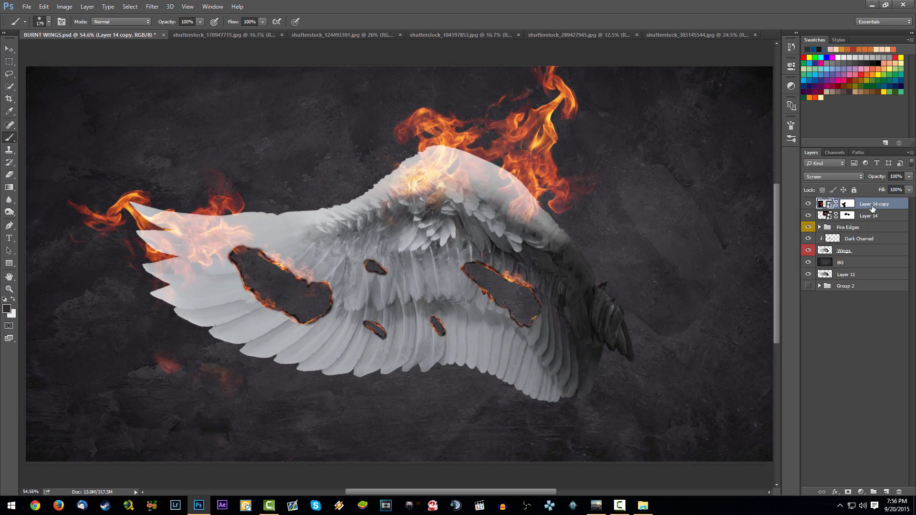
Duplicate Layer 14, rotate the copy clockwise and place its flames over the wing's lower-right end.
click(880, 217)
key(ctrl+j)
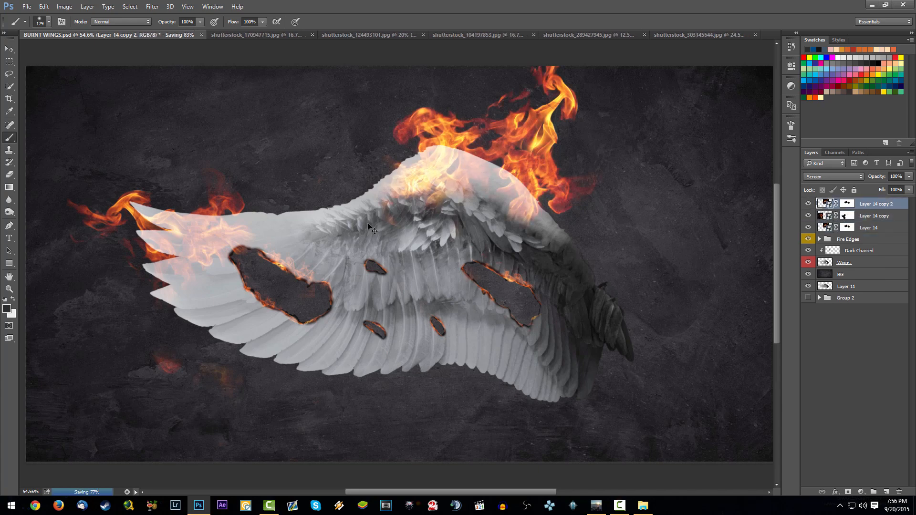
drag(369, 223, 427, 406)
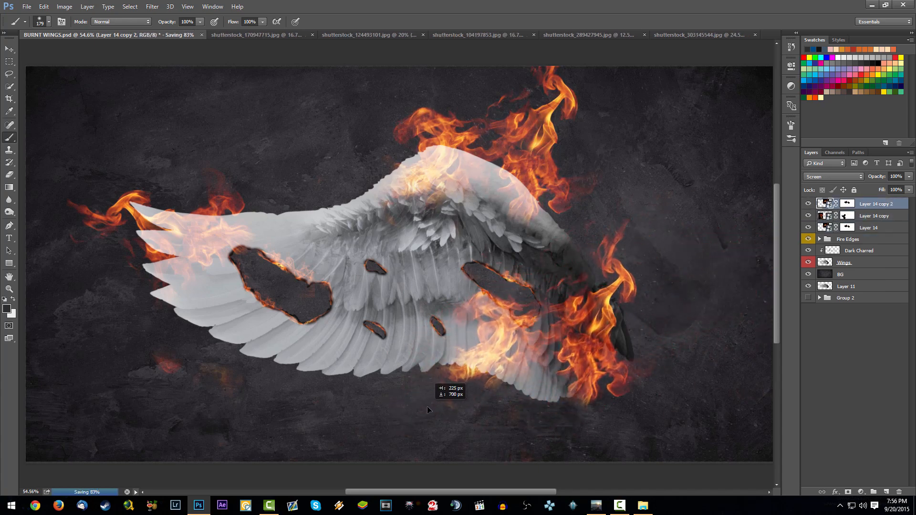
key(ctrl+t)
drag(747, 373, 741, 433)
drag(625, 385, 629, 399)
drag(661, 460, 655, 467)
drag(708, 401, 638, 480)
drag(632, 375, 634, 347)
key(b)
key(Return)
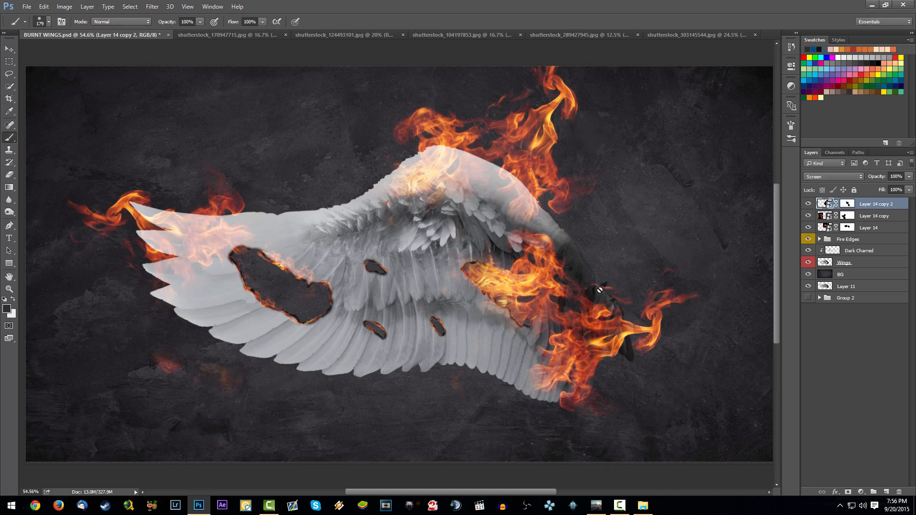
Mask Layer 14 copy 2's flames off the feathers around the right charred hole.
click(847, 204)
mouse_move(551, 310)
mouse_down()
mouse_move(482, 282)
mouse_move(552, 300)
mouse_move(515, 281)
mouse_move(535, 278)
mouse_move(521, 260)
mouse_up()
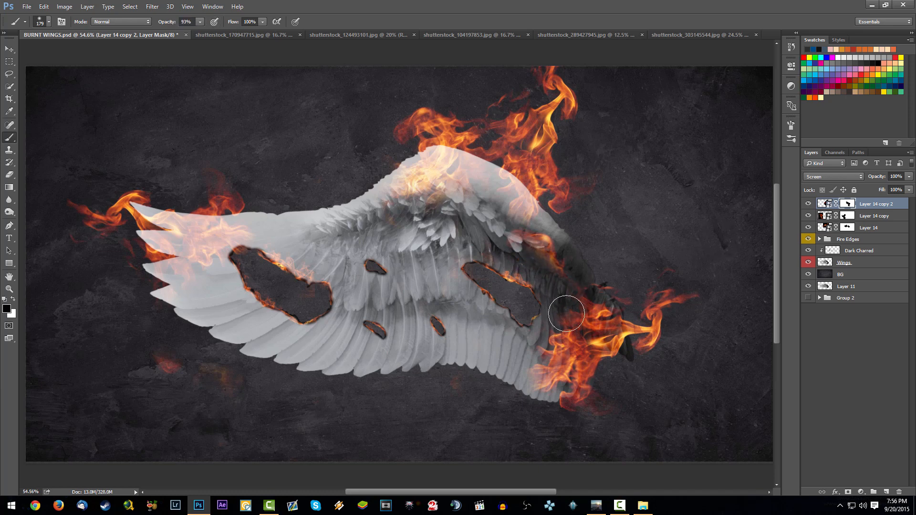
Try masking Layer 14 copy 2's flames off the lower-right feathers at 93% and 100% brush opacity, undoing each stroke.
drag(566, 314, 565, 382)
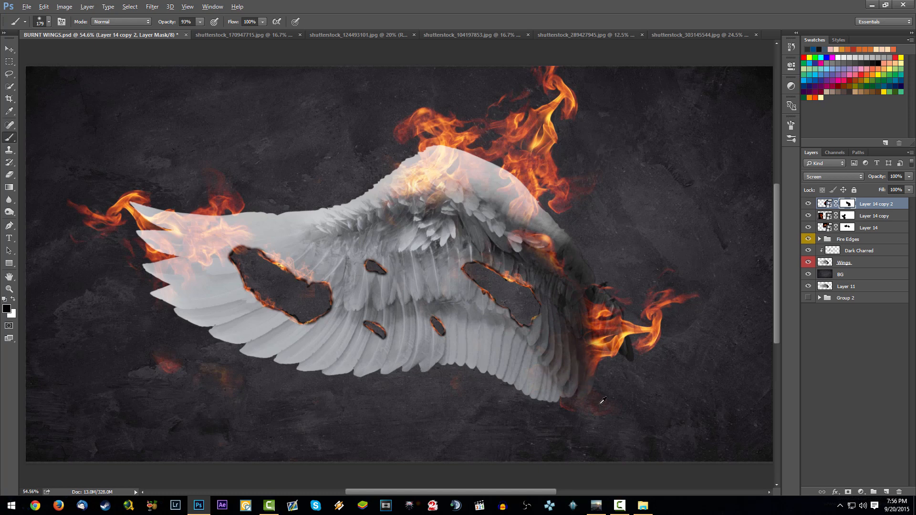
scroll(563, 325, up, 6)
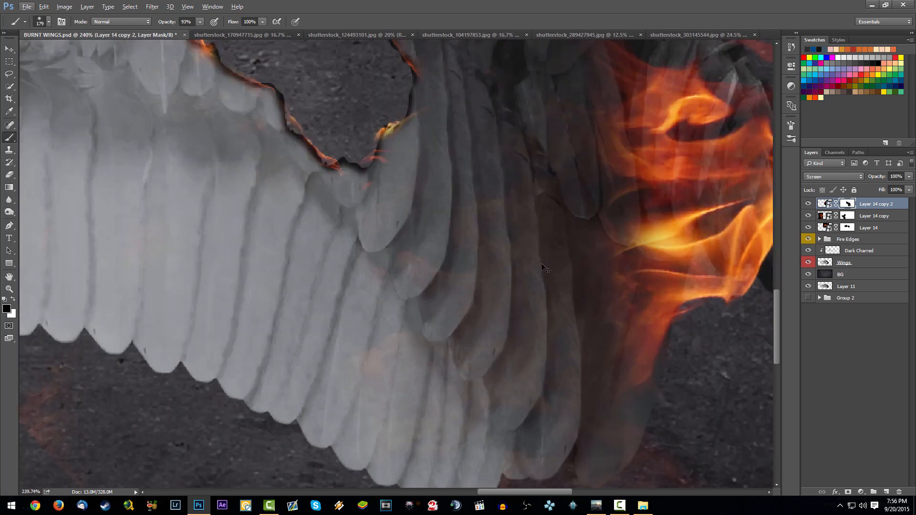
key(ctrl+z)
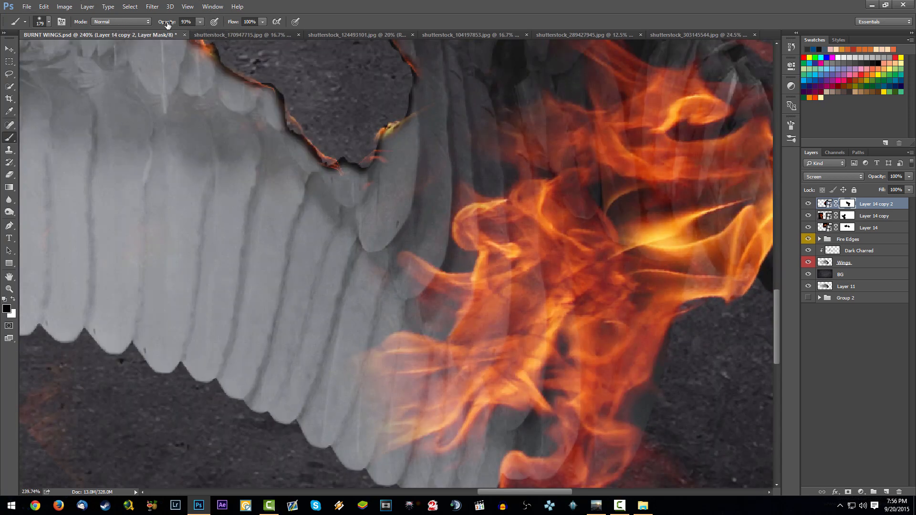
drag(167, 25, 213, 21)
drag(499, 245, 474, 245)
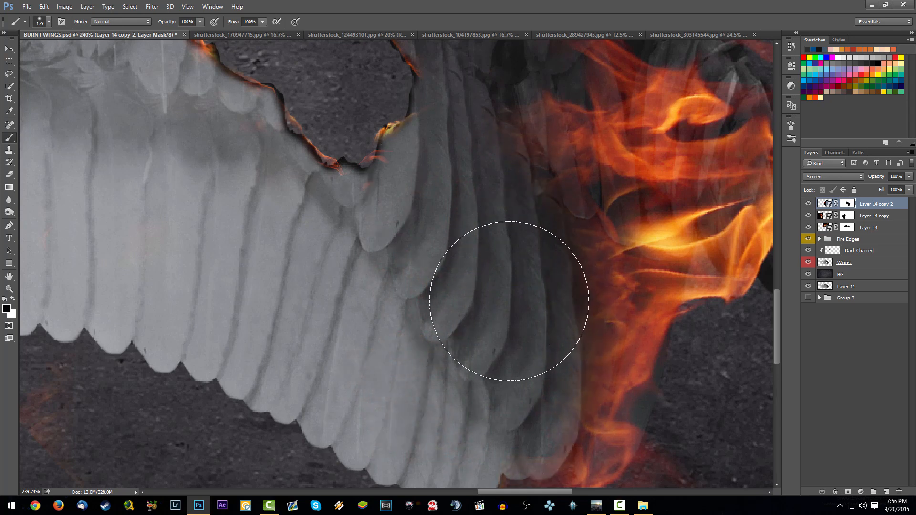
key(ctrl+z)
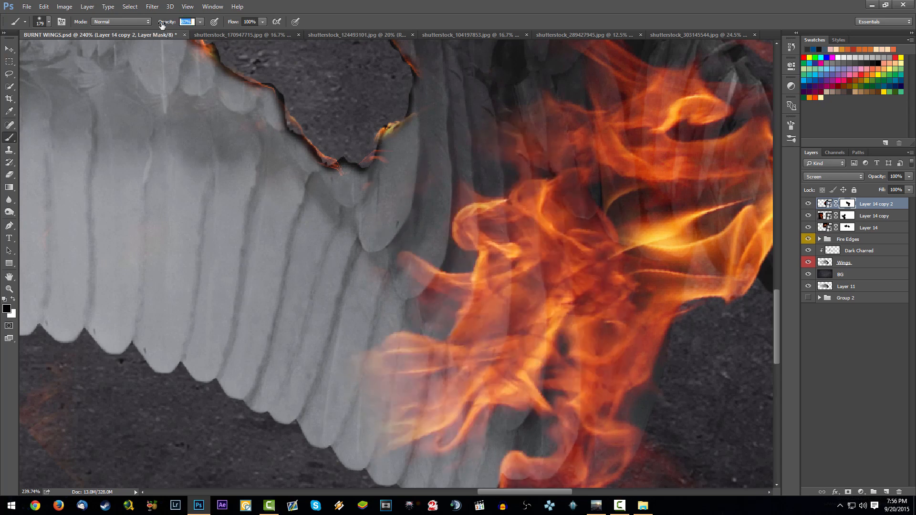
Set the brush opacity to 90% and mask Layer 14 copy 2's flames off the wing's lower-right inner feathers.
drag(167, 25, 173, 25)
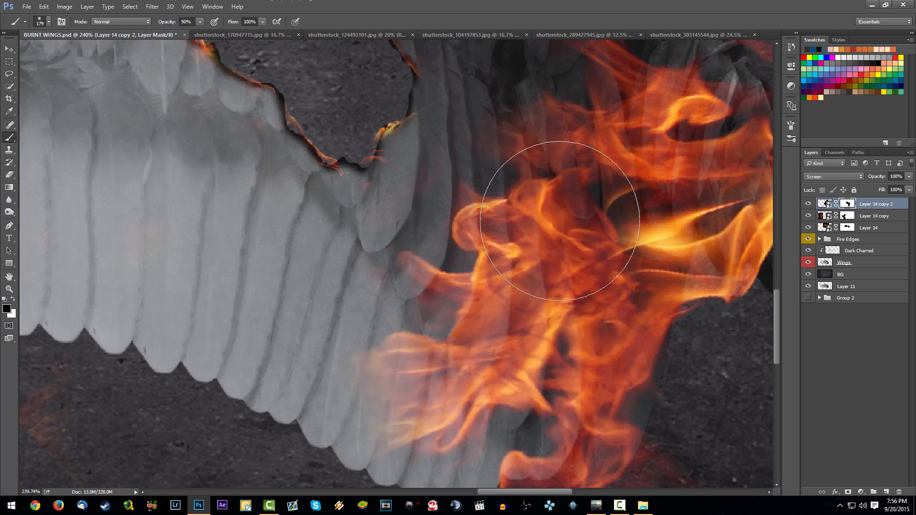
mouse_move(552, 215)
mouse_down()
mouse_move(524, 381)
mouse_move(467, 352)
mouse_move(456, 212)
mouse_move(432, 285)
mouse_up()
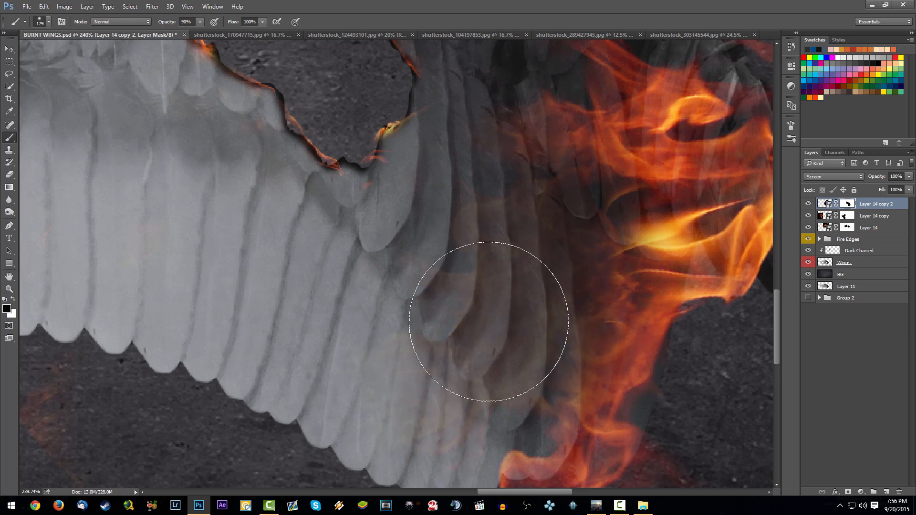
scroll(531, 302, down, 5)
scroll(553, 307, down, 1)
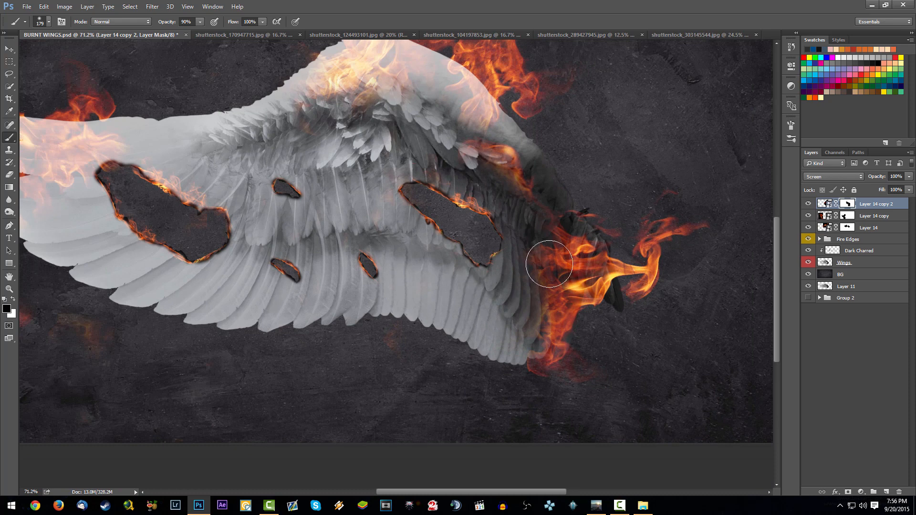
mouse_move(547, 262)
mouse_down()
mouse_move(541, 230)
mouse_move(552, 231)
mouse_move(478, 170)
mouse_up()
scroll(479, 177, down, 1)
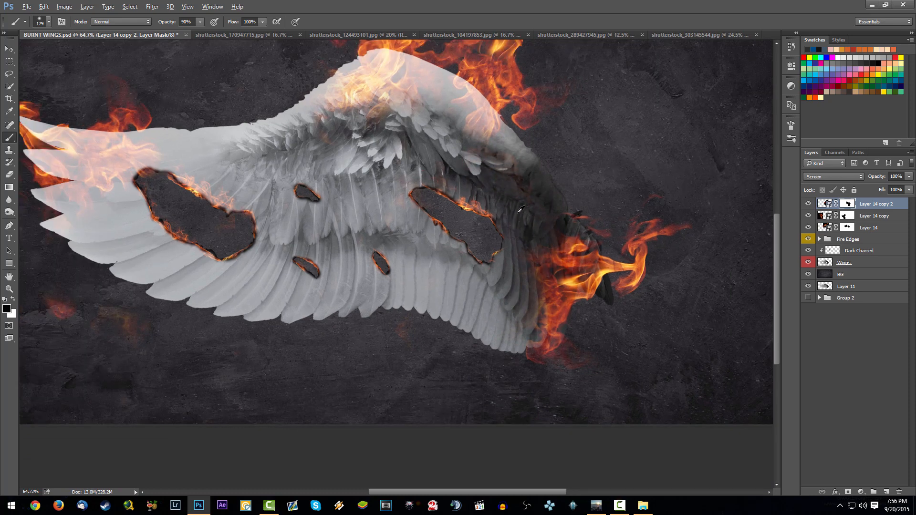
scroll(482, 224, down, 3)
scroll(471, 262, up, 3)
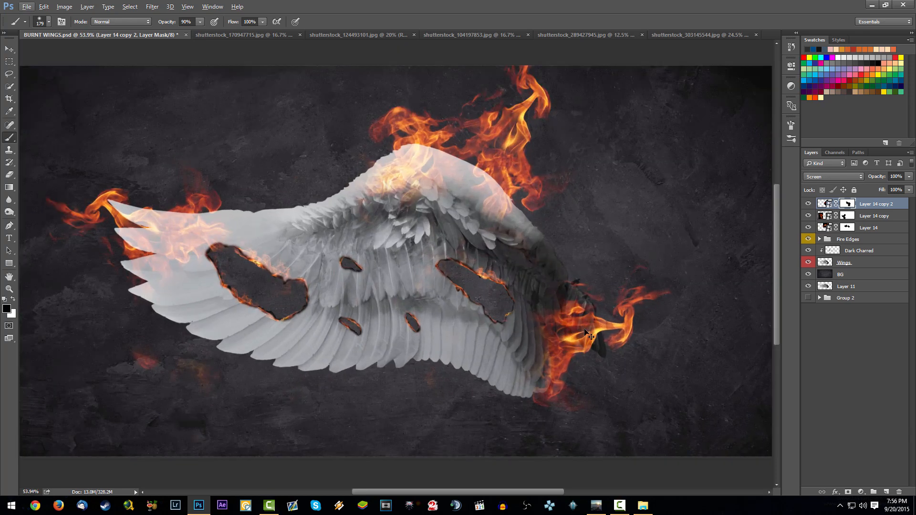
scroll(491, 286, down, 2)
scroll(512, 313, up, 1)
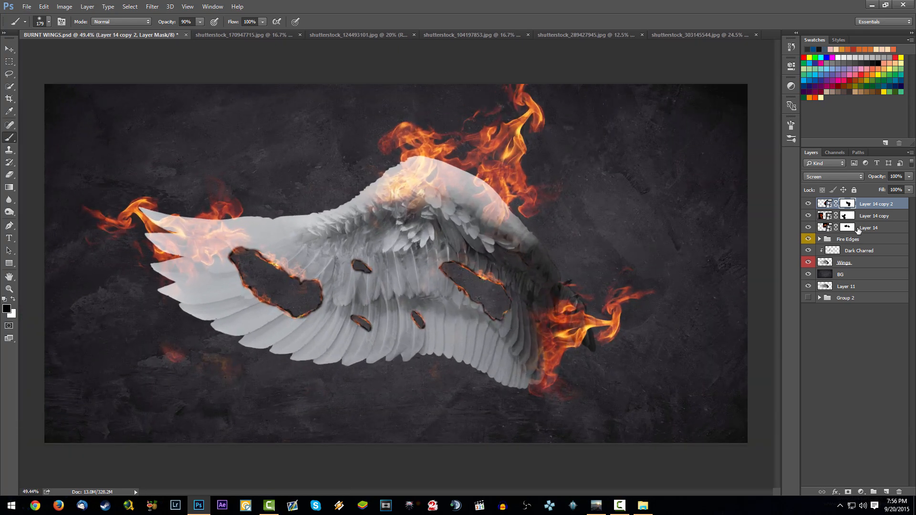
Enlarge Layer 14's flames and reposition them over the wing's upper arch, and save the document.
click(870, 218)
click(874, 228)
click(808, 227)
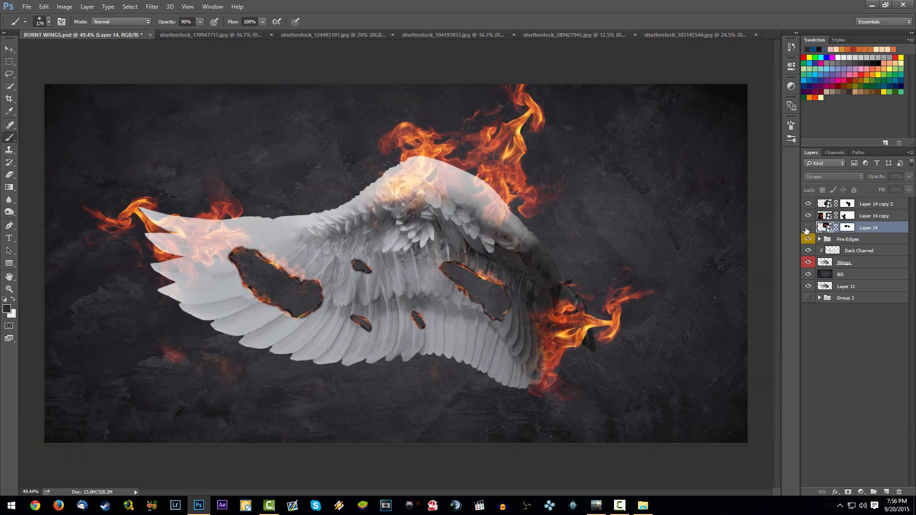
click(808, 227)
key(ctrl+t)
drag(597, 278, 715, 374)
drag(657, 315, 591, 275)
key(Return)
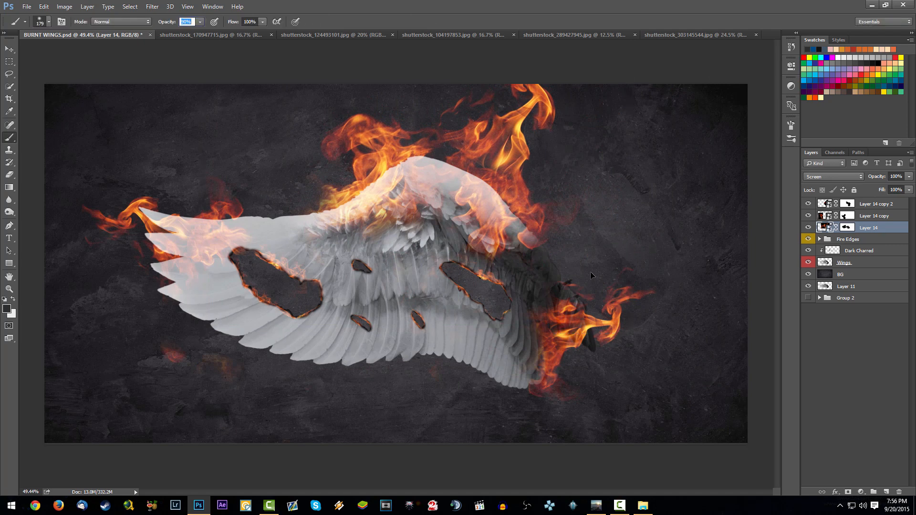
key(ctrl+s)
Flip Layer 14 horizontally, rotate it slightly, align its flames with the wing's upper arch, and save the document.
scroll(499, 195, down, 2)
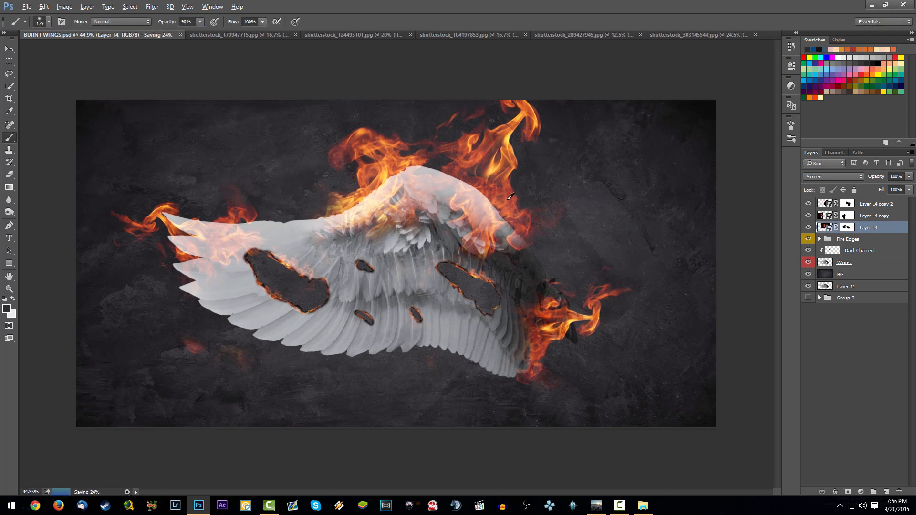
scroll(499, 195, up, 2)
mouse_move(512, 205)
mouse_down()
mouse_move(511, 232)
mouse_move(504, 192)
mouse_move(496, 202)
mouse_up()
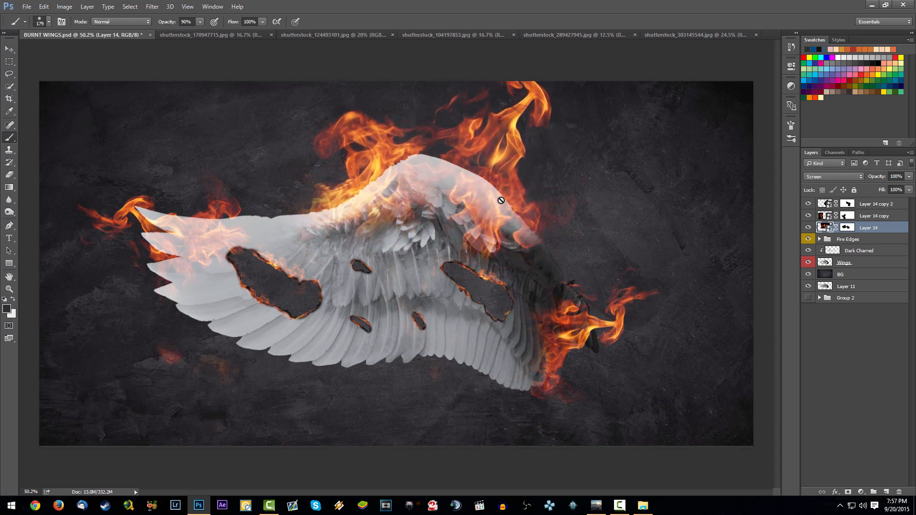
key(ctrl+t)
right_click(528, 163)
click(568, 303)
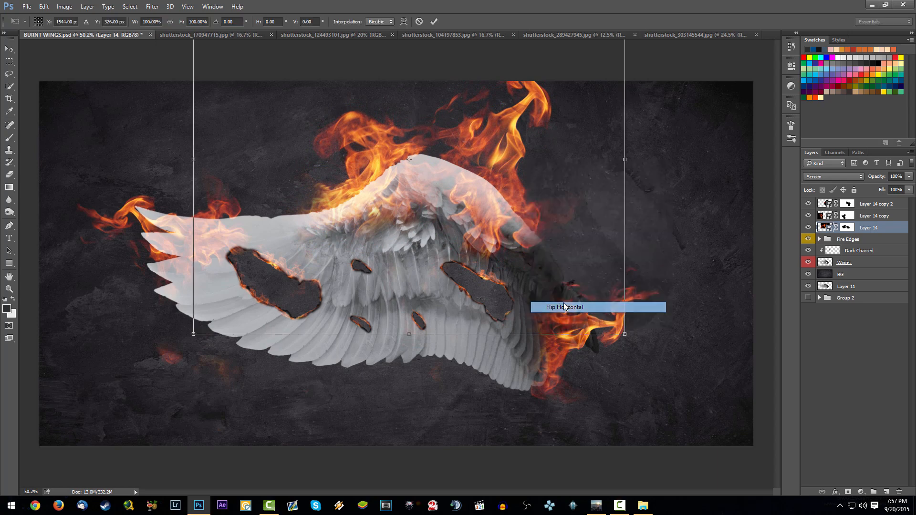
drag(676, 259, 662, 290)
drag(560, 239, 599, 243)
key(Return)
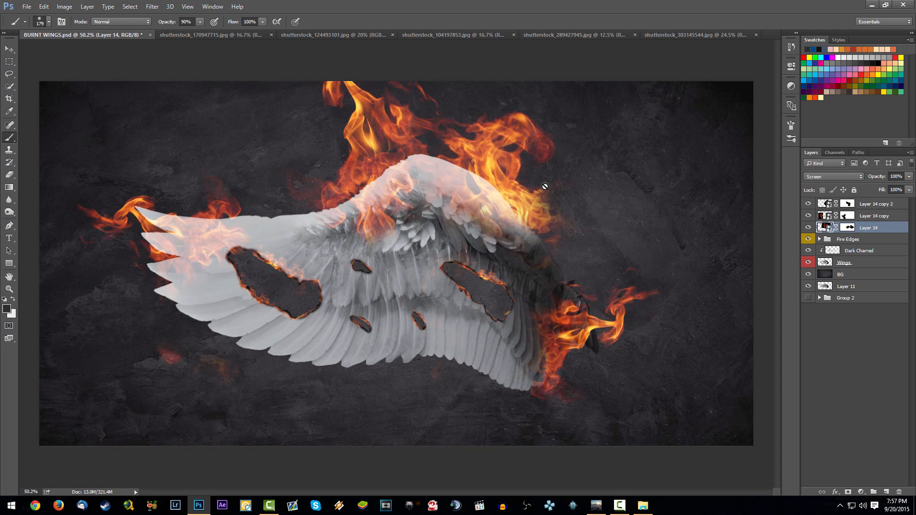
drag(513, 177, 513, 186)
key(ctrl+s)
Mask Layer 14's flames off the left side of the wing's arch and the inner feathers, and save the document.
scroll(447, 205, down, 3)
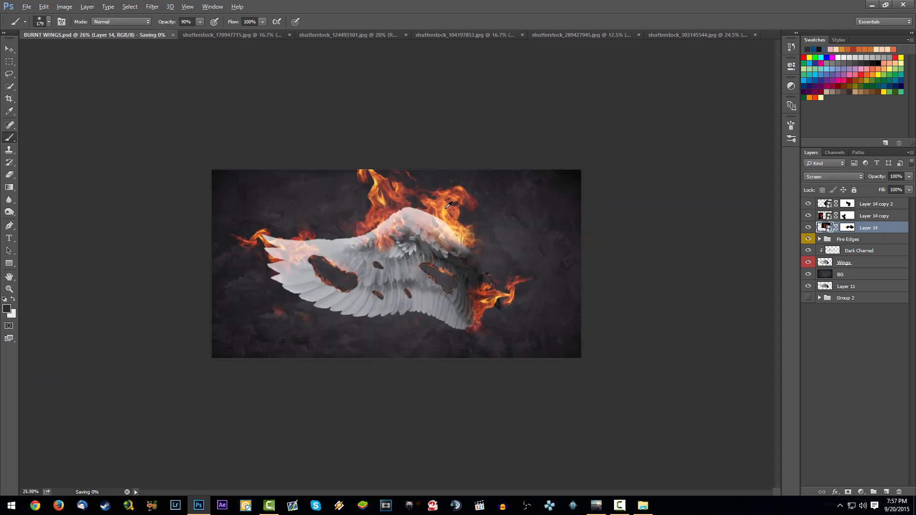
scroll(447, 205, up, 2)
scroll(447, 206, up, 1)
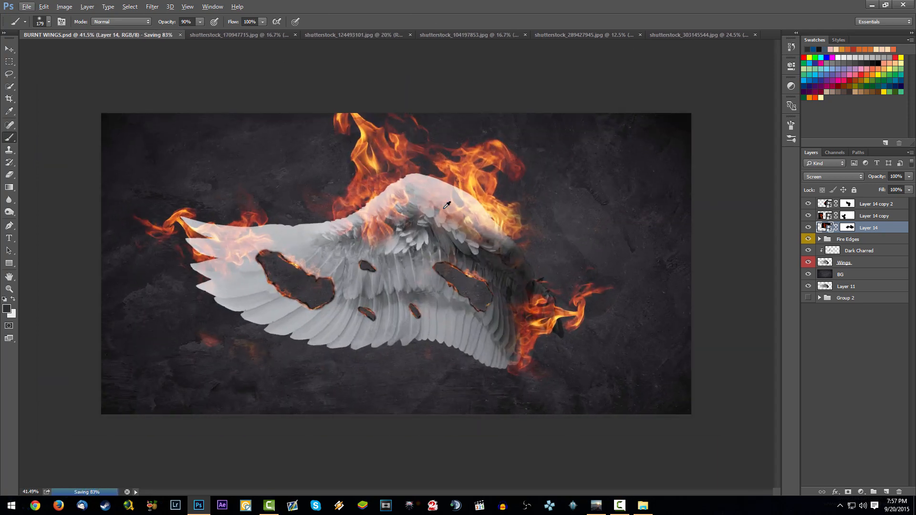
click(849, 228)
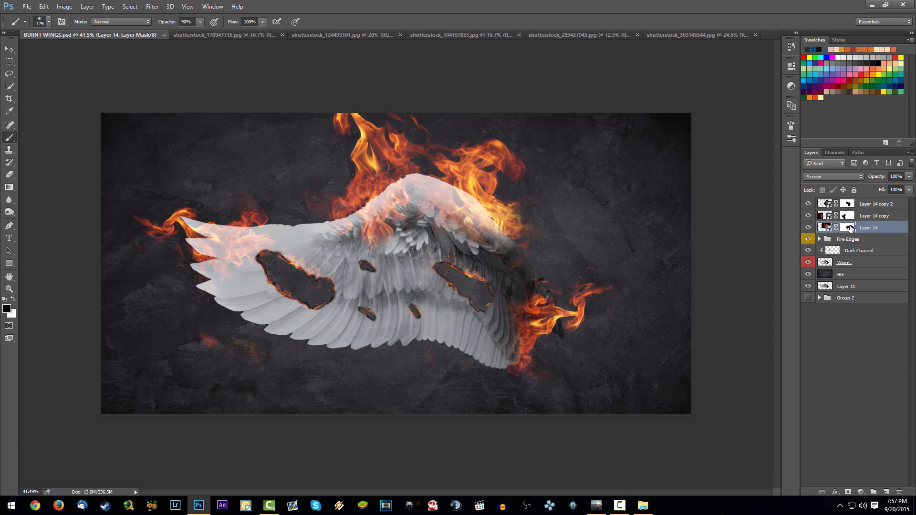
drag(407, 130, 299, 123)
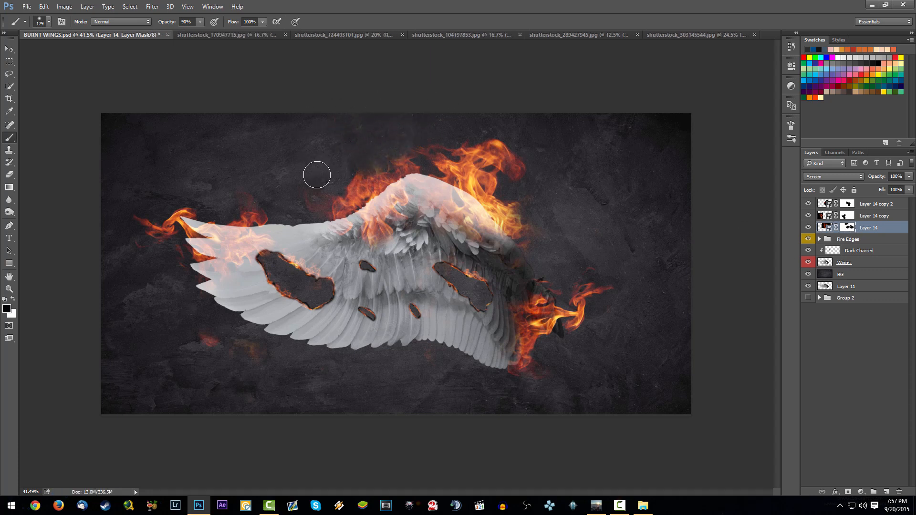
mouse_move(317, 175)
mouse_down()
mouse_move(385, 159)
mouse_move(389, 181)
mouse_move(354, 205)
mouse_move(405, 170)
mouse_move(330, 213)
mouse_up()
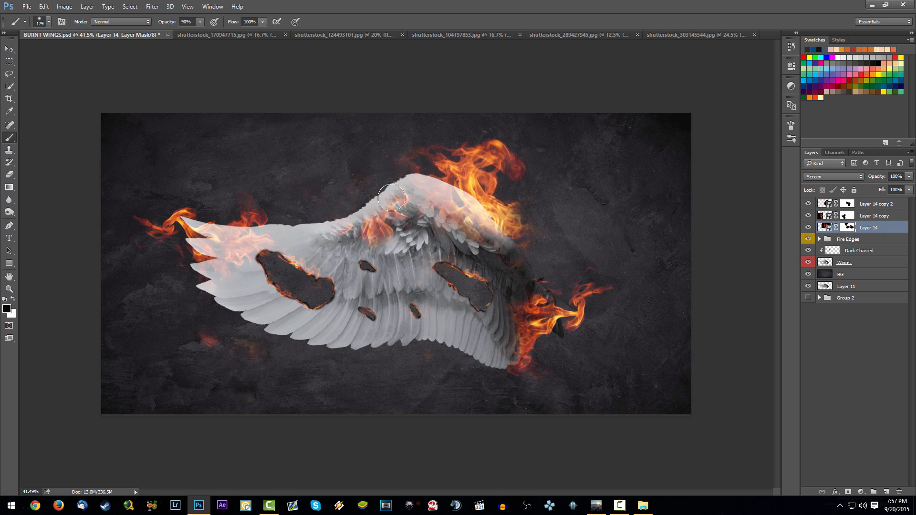
drag(394, 215, 370, 216)
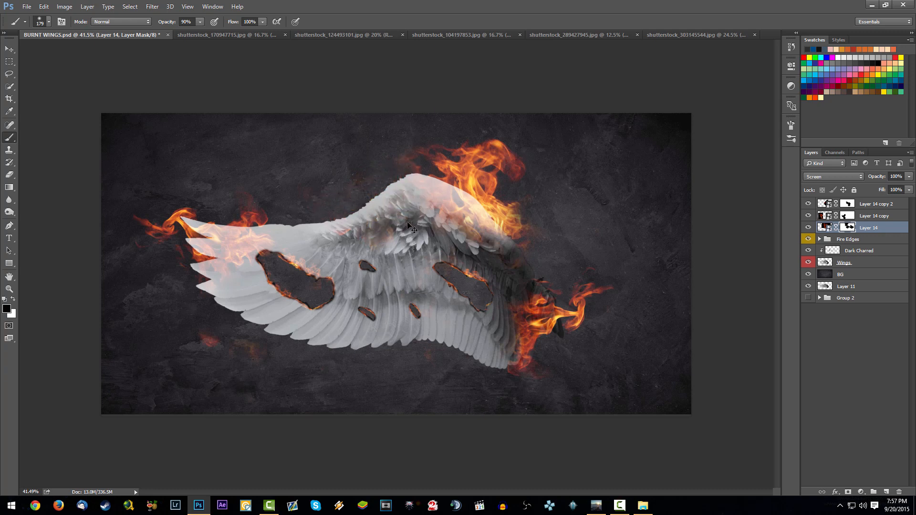
key(ctrl+s)
Copy the upper row of flames from shutterstock_104197853.jpg and paste it into BURNT WINGS.psd.
click(594, 32)
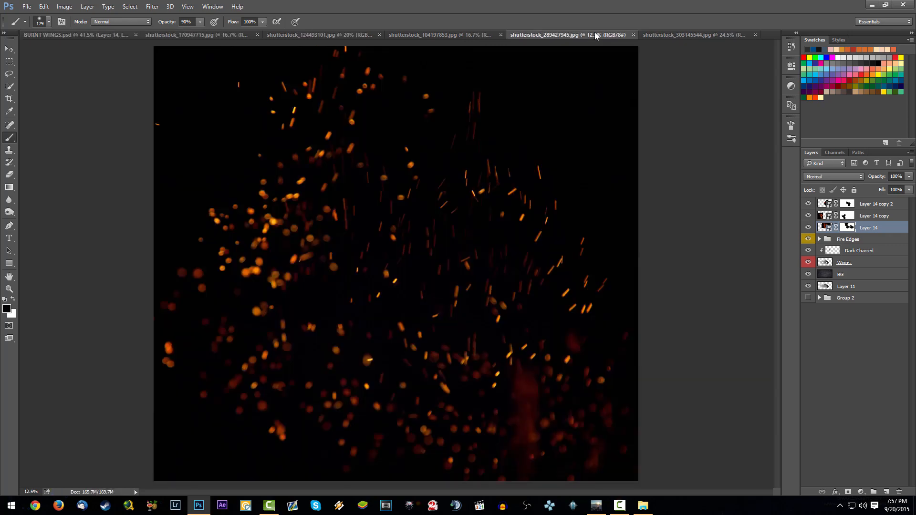
click(680, 33)
click(420, 34)
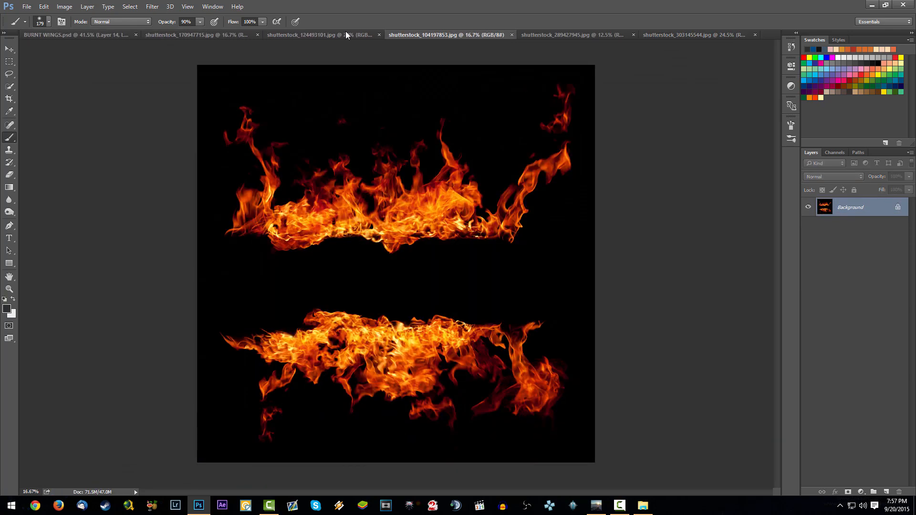
click(10, 62)
drag(173, 268, 639, 57)
click(94, 34)
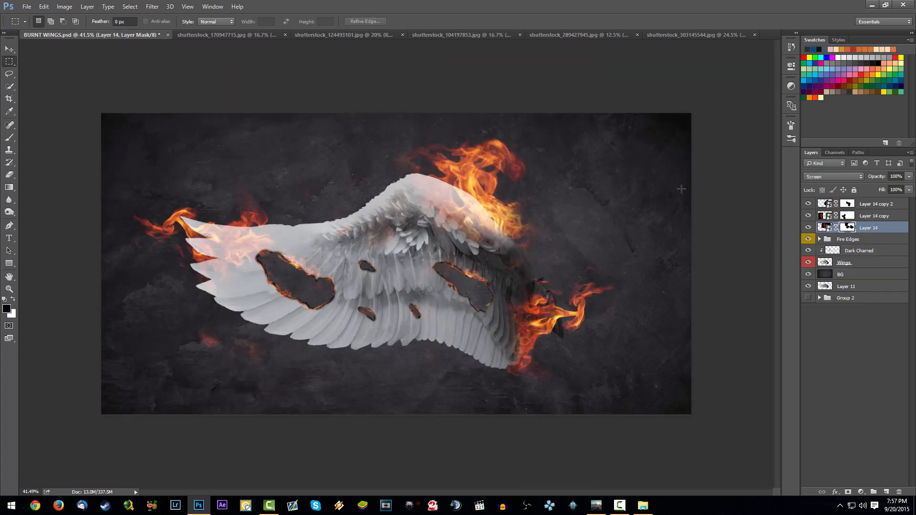
key(ctrl+v)
Set Layer 15's blend mode to Screen and convert the layer to a smart object.
click(850, 179)
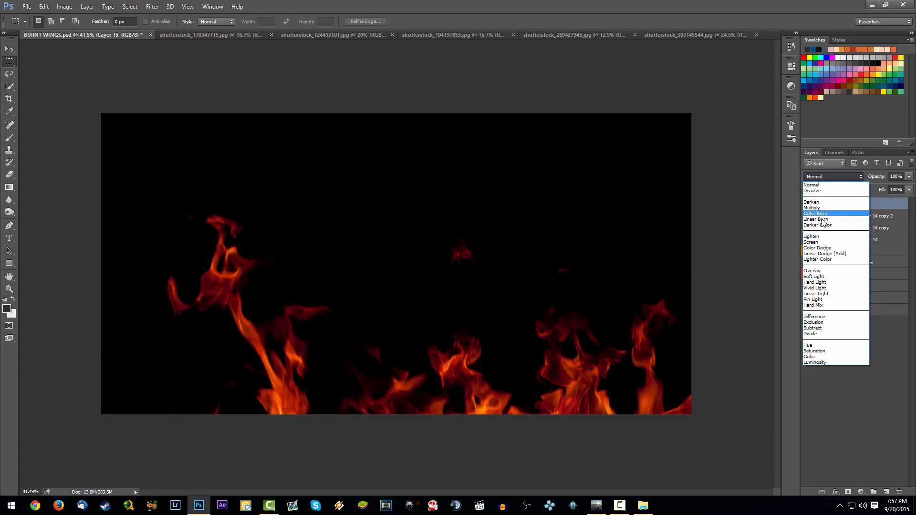
click(840, 243)
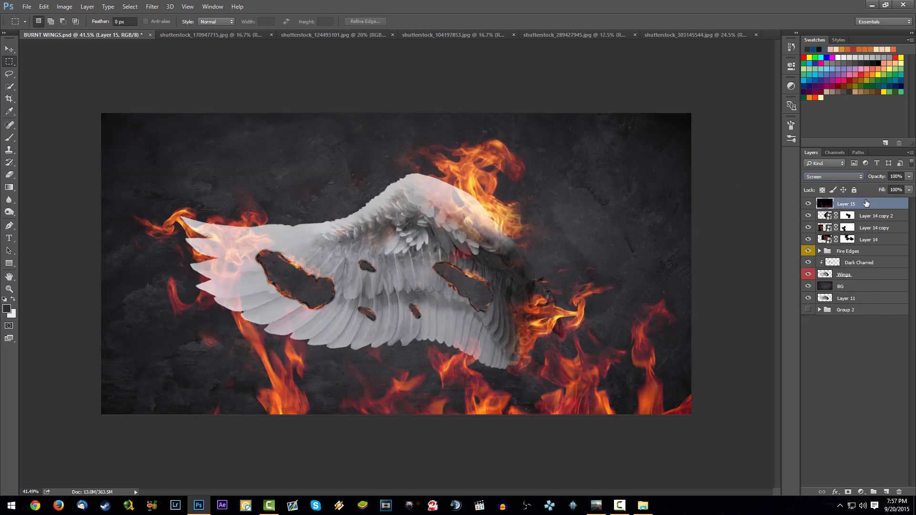
key(ctrl+t)
key(Return)
key(m)
right_click(863, 202)
click(823, 197)
Scale Layer 15's flames down to about 33%, rotate them slightly counterclockwise, and position them over the wing's upper arch.
key(ctrl+t)
drag(100, 113, 571, 353)
drag(662, 371, 279, 77)
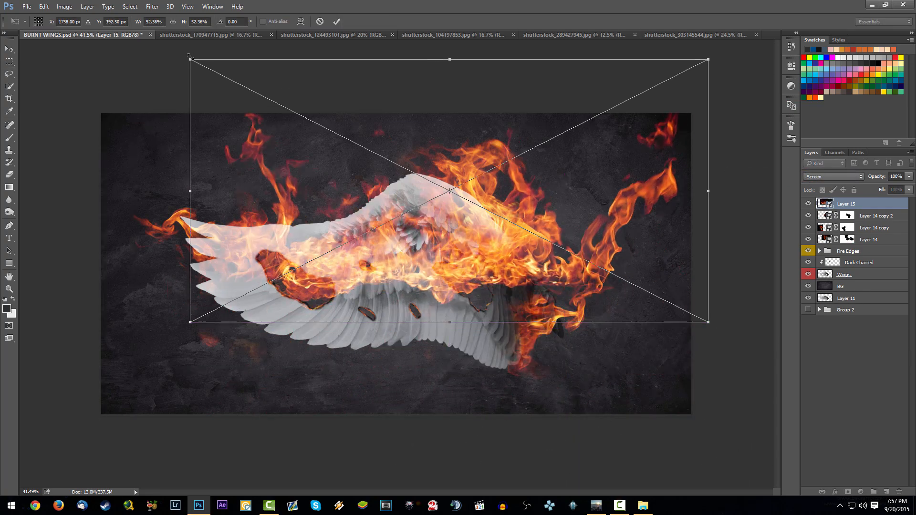
drag(190, 57, 384, 158)
drag(525, 188, 377, 106)
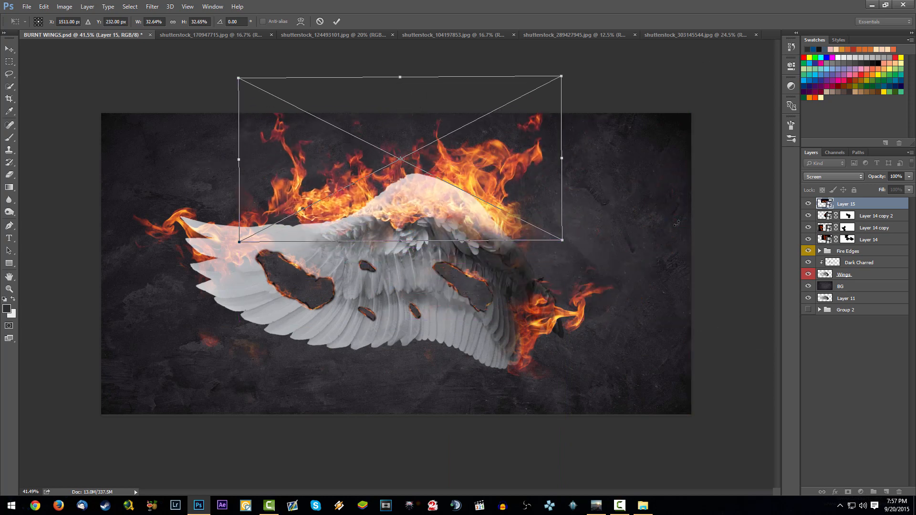
drag(677, 223, 665, 182)
key(Return)
key(m)
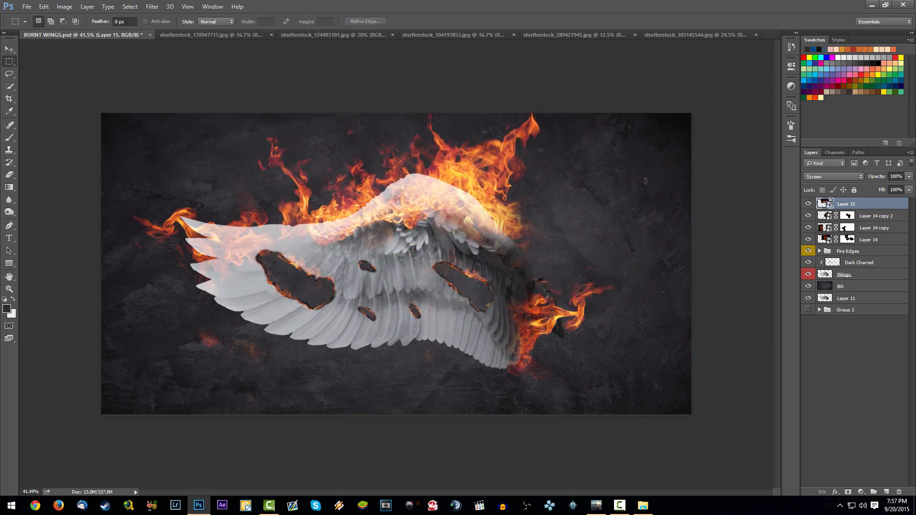
drag(539, 193, 573, 176)
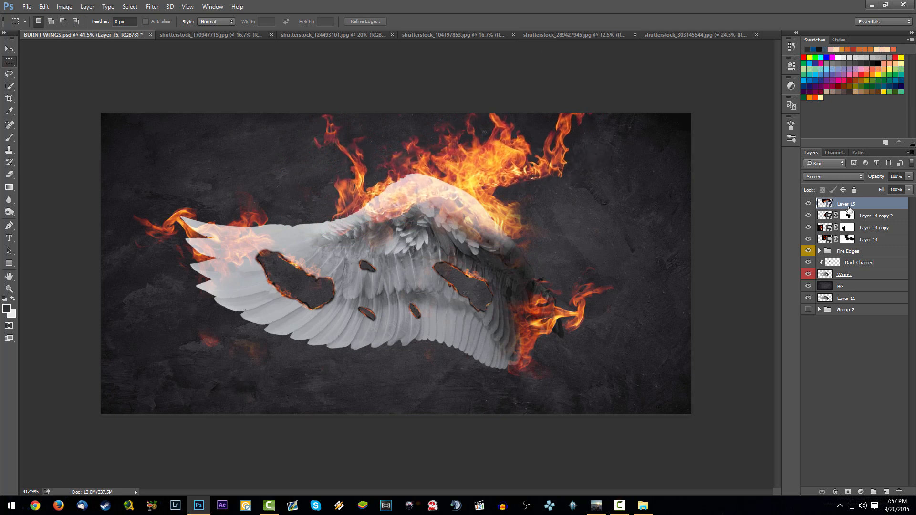
Add a layer mask to Layer 15, set the brush opacity to 100%, and mask out the flames extending right of the arch.
click(848, 491)
key(b)
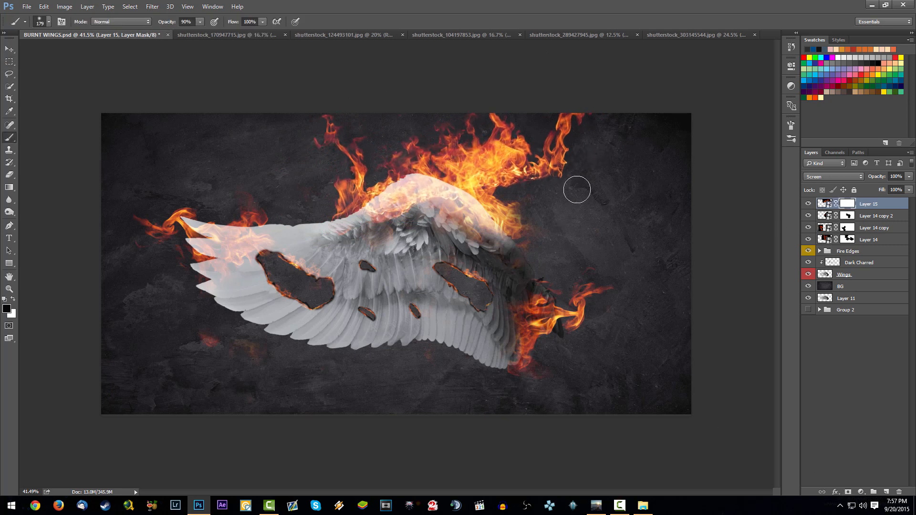
mouse_move(577, 187)
mouse_down()
mouse_move(487, 180)
mouse_move(580, 139)
mouse_up()
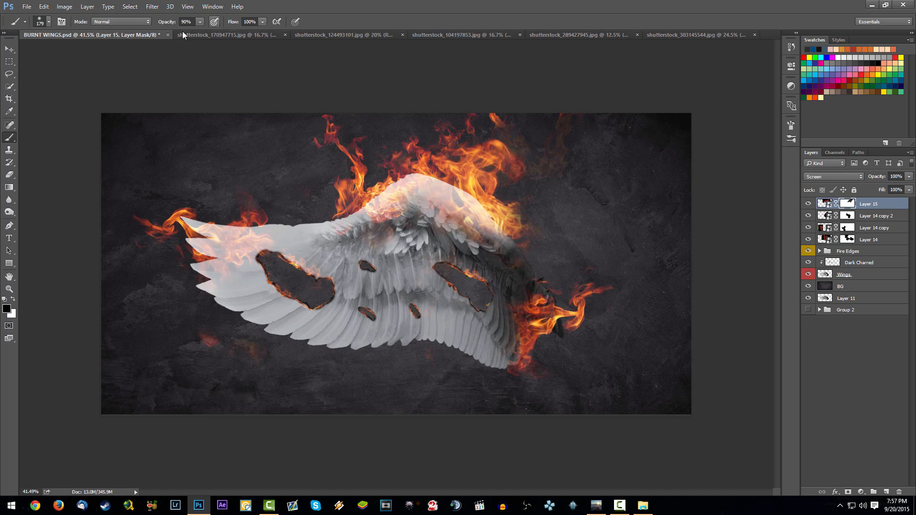
key(ctrl+z)
click(214, 22)
drag(167, 22, 274, 36)
mouse_move(593, 151)
mouse_down()
mouse_move(625, 114)
mouse_move(562, 136)
mouse_move(596, 96)
mouse_move(405, 208)
mouse_up()
key(ctrl+z)
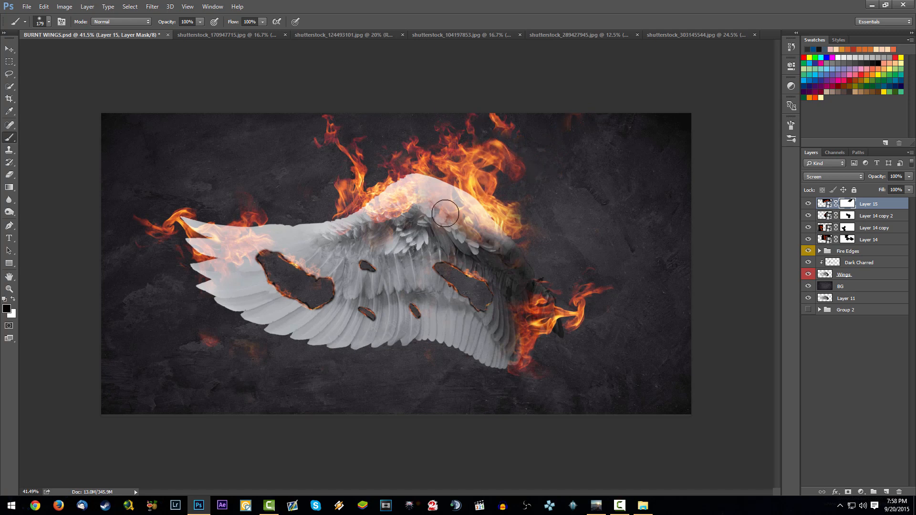
Mask Layer 15's flames off the arch's feathers and remove the stray flame tips above the arch.
drag(464, 215, 468, 217)
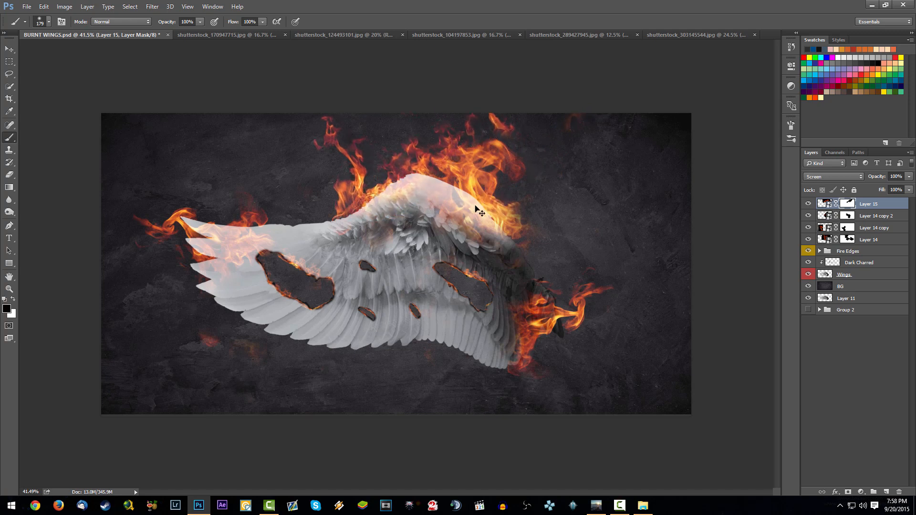
mouse_move(570, 96)
mouse_down()
mouse_move(562, 124)
mouse_move(477, 143)
mouse_move(492, 122)
mouse_up()
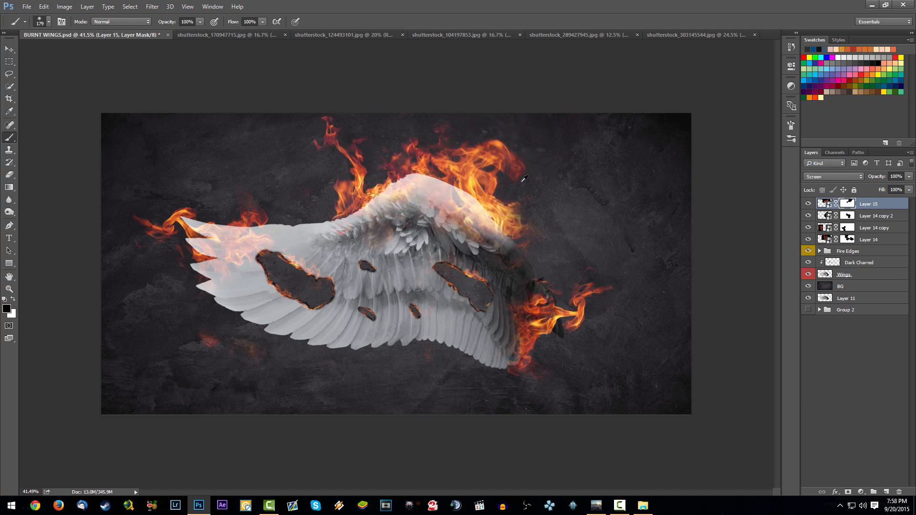
scroll(522, 181, down, 5)
scroll(521, 182, up, 6)
mouse_move(449, 205)
mouse_down()
mouse_move(458, 216)
mouse_move(449, 210)
mouse_up()
Duplicate Layer 15, move the copy's flames to the wing's lower-right edge, and rotate them about -17°.
drag(879, 208, 886, 491)
drag(571, 235, 687, 378)
key(ctrl+t)
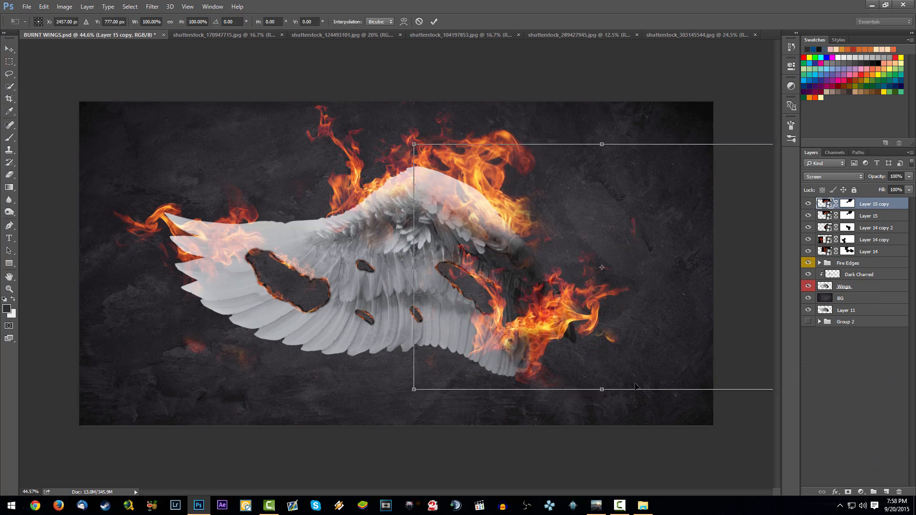
drag(574, 337, 573, 371)
drag(269, 297, 283, 398)
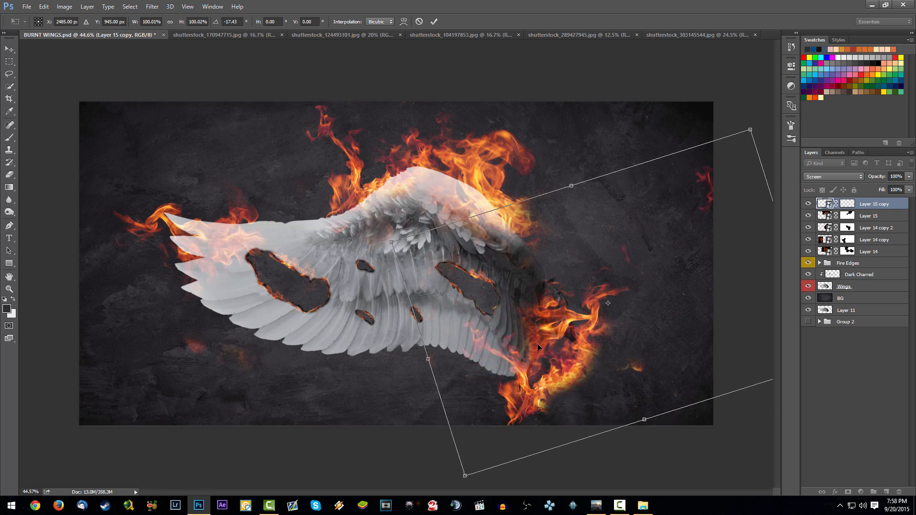
Rotate and reposition Layer 15 copy's flames across the wing's lower-right feathers and edge.
drag(668, 335, 365, 218)
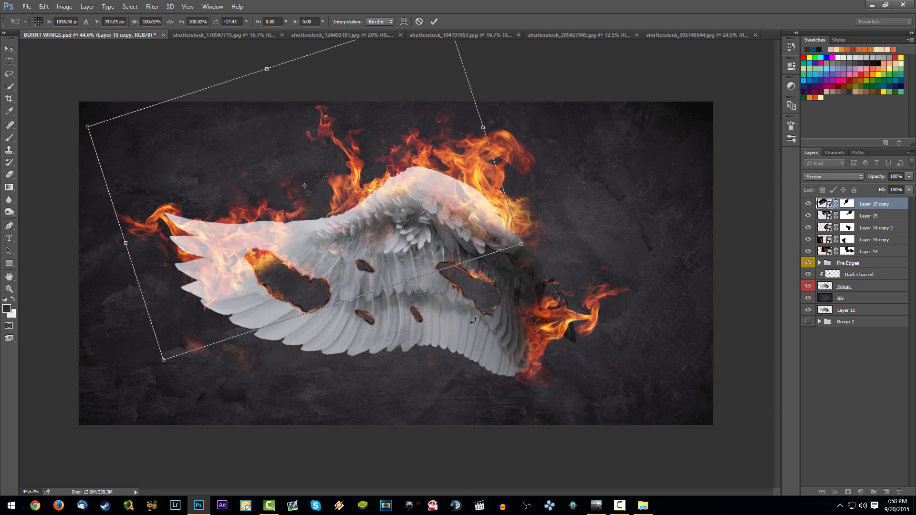
drag(427, 335, 488, 249)
drag(360, 225, 437, 233)
drag(515, 287, 446, 105)
drag(537, 272, 603, 302)
drag(651, 348, 695, 234)
drag(563, 236, 532, 262)
drag(552, 315, 562, 370)
key(Return)
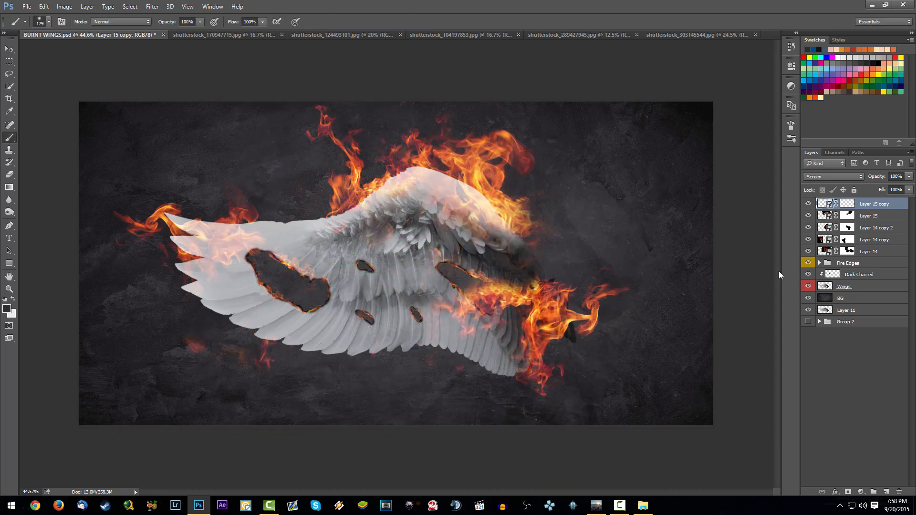
Mask Layer 15 copy's flames off the inner feathers and shift them up against the wing's right edge.
click(848, 204)
mouse_move(523, 273)
mouse_down()
mouse_move(496, 296)
mouse_move(448, 286)
mouse_up()
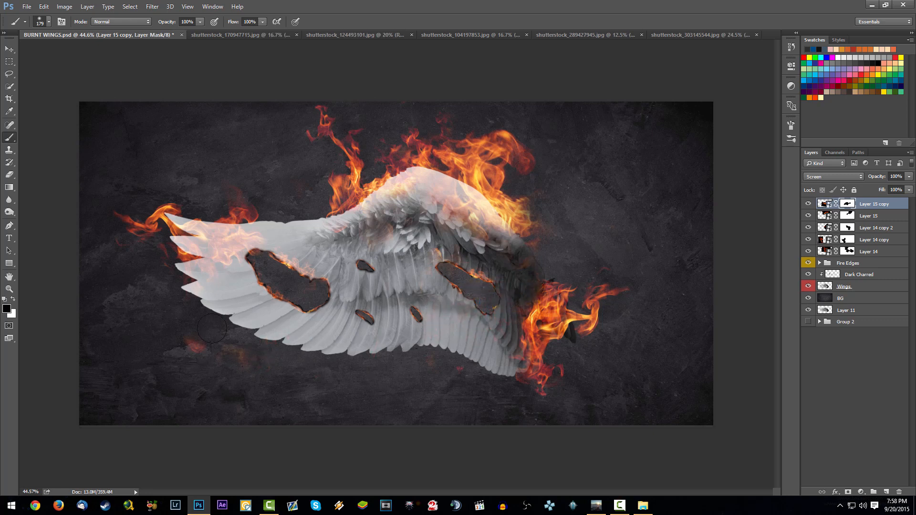
click(807, 204)
click(808, 204)
mouse_move(572, 357)
mouse_down()
mouse_move(560, 337)
mouse_move(569, 318)
mouse_move(569, 346)
mouse_up()
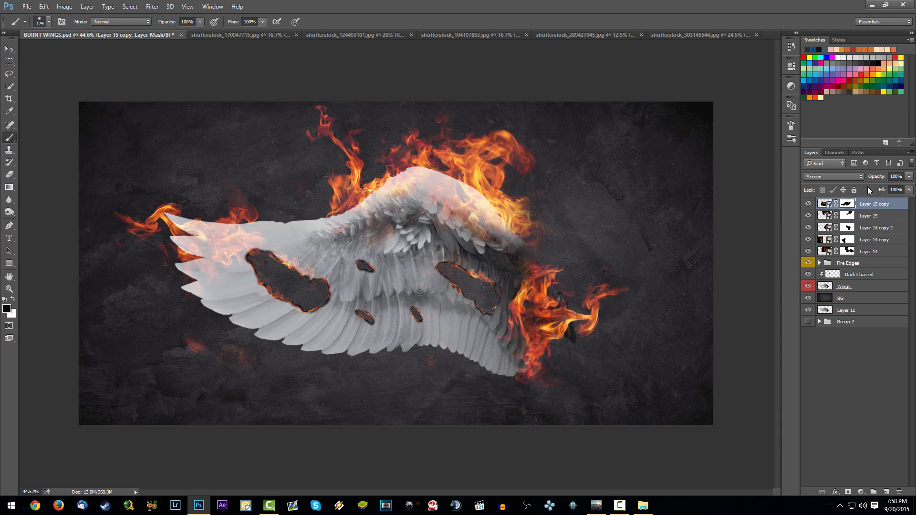
Set Layer 15 copy's opacity to 46%, save the document, and nudge its flames along the wing's right edge.
drag(861, 178, 849, 180)
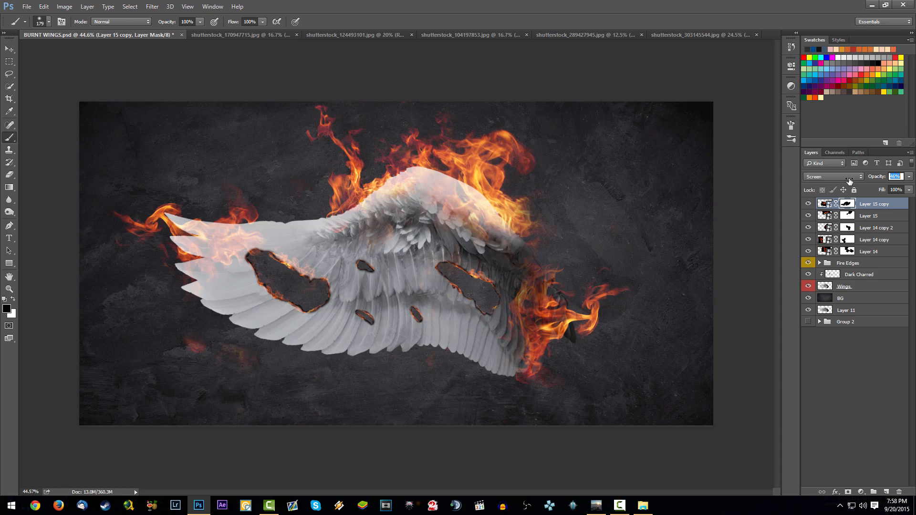
click(869, 206)
key(ctrl+s)
scroll(535, 296, down, 6)
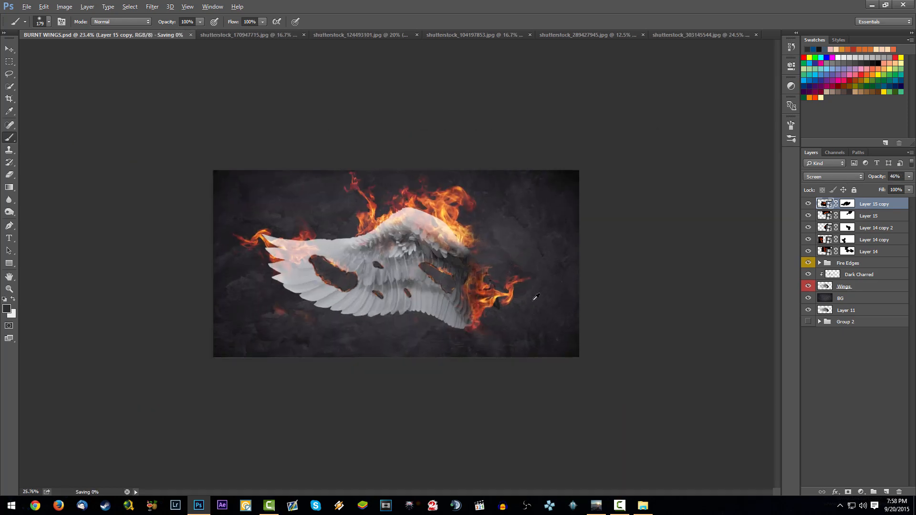
scroll(536, 296, up, 7)
mouse_move(565, 307)
mouse_down()
mouse_move(544, 244)
mouse_move(578, 255)
mouse_move(569, 300)
mouse_up()
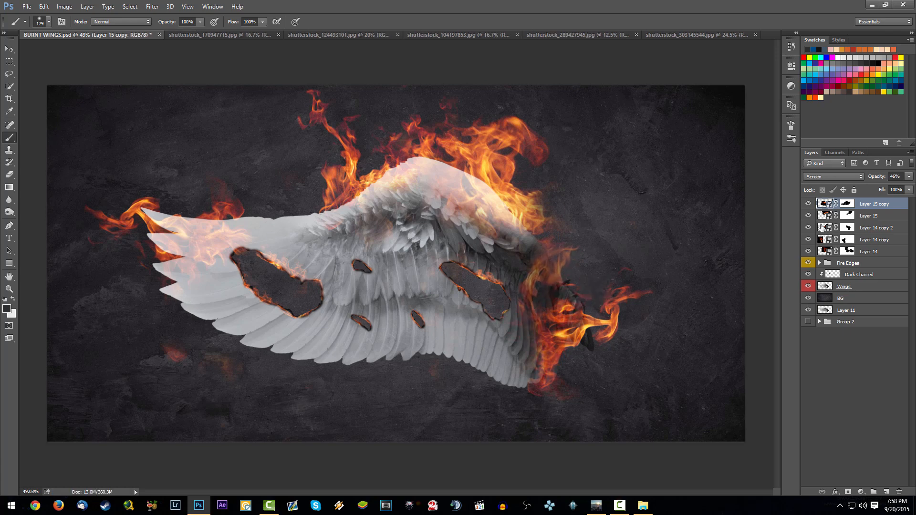
Save the document and nudge Layer 14's flames slightly up and left over the wing's upper arch.
click(808, 250)
click(808, 250)
click(868, 252)
key(ctrl+s)
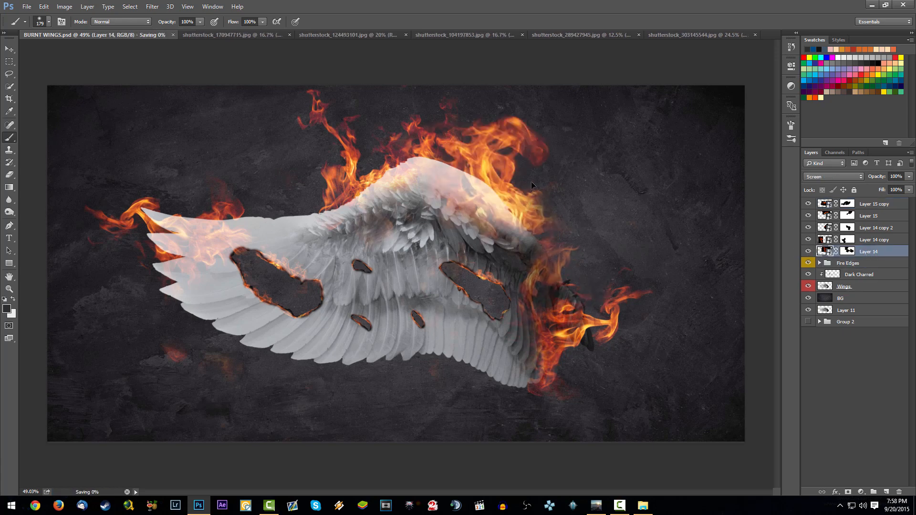
drag(531, 181, 519, 177)
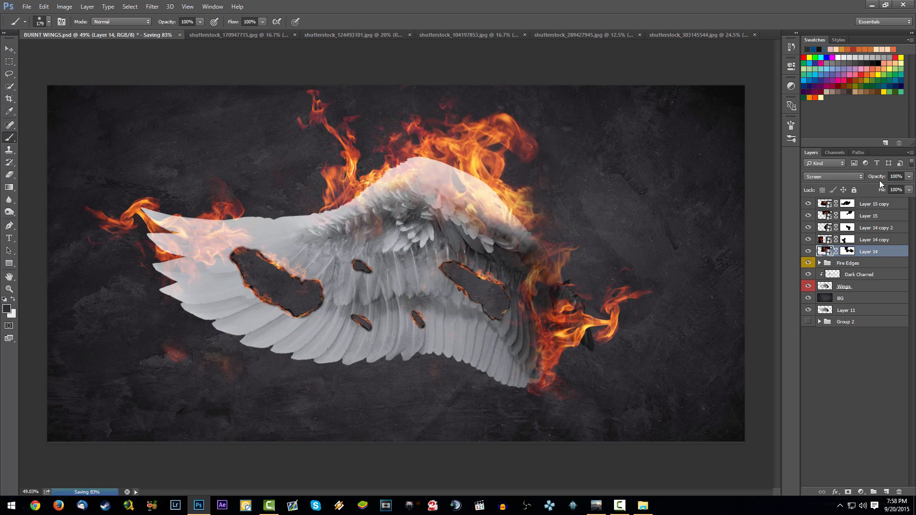
scroll(584, 238, down, 6)
scroll(613, 220, up, 6)
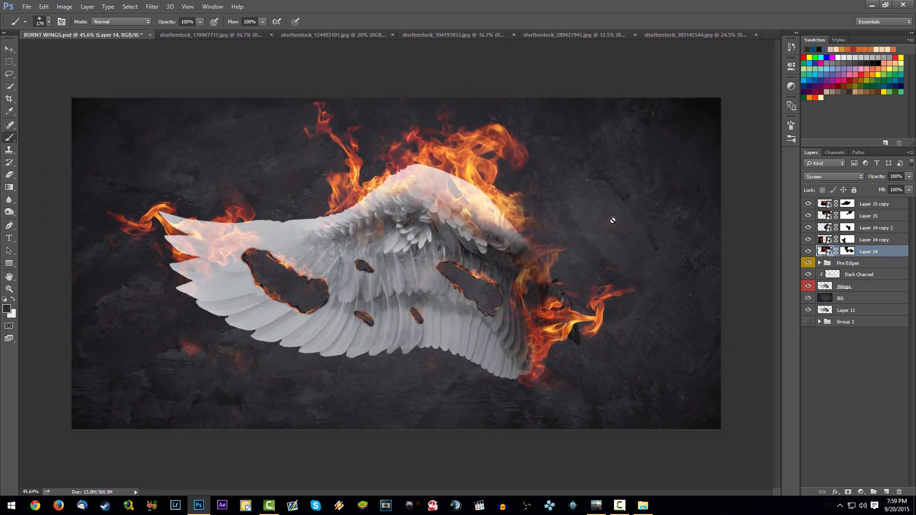
Move all layers from Layer 15 copy through Wings slightly down and right together, and save the document.
click(861, 206)
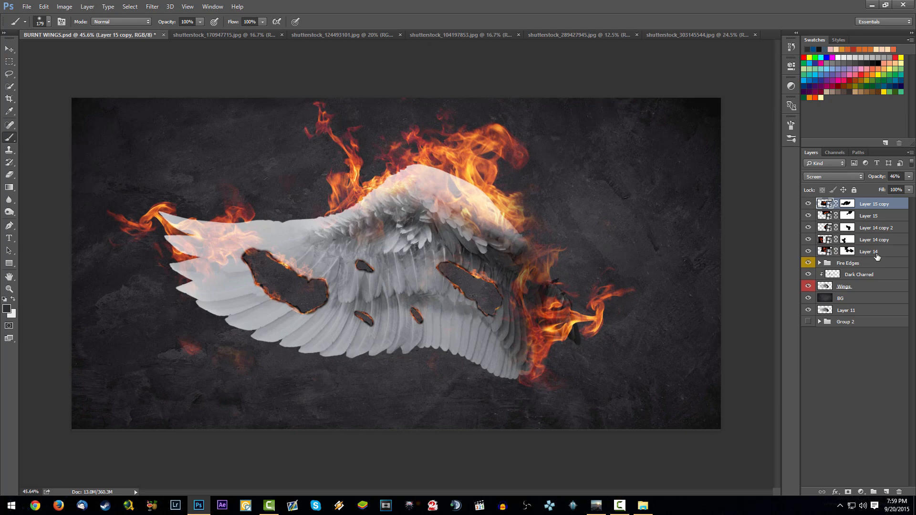
shift+click(868, 287)
mouse_move(564, 286)
mouse_down()
mouse_move(565, 298)
mouse_move(568, 290)
mouse_up()
click(891, 207)
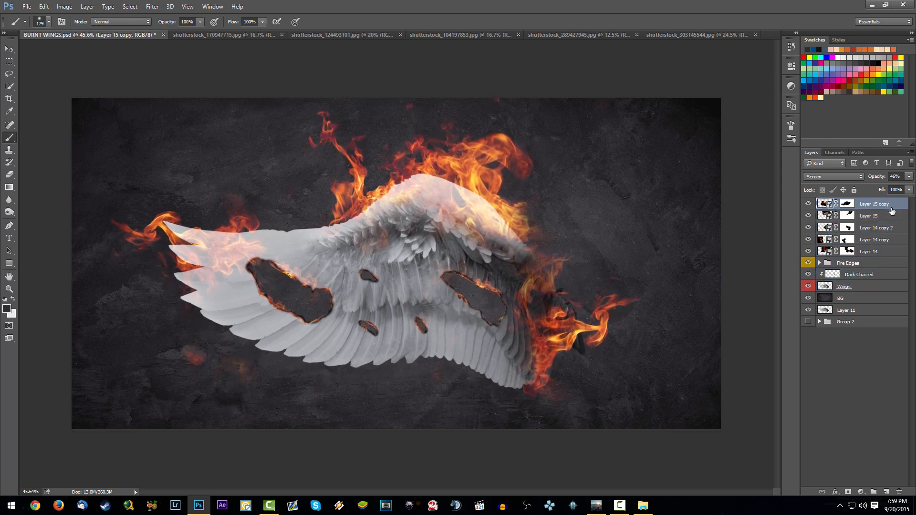
key(ctrl+s)
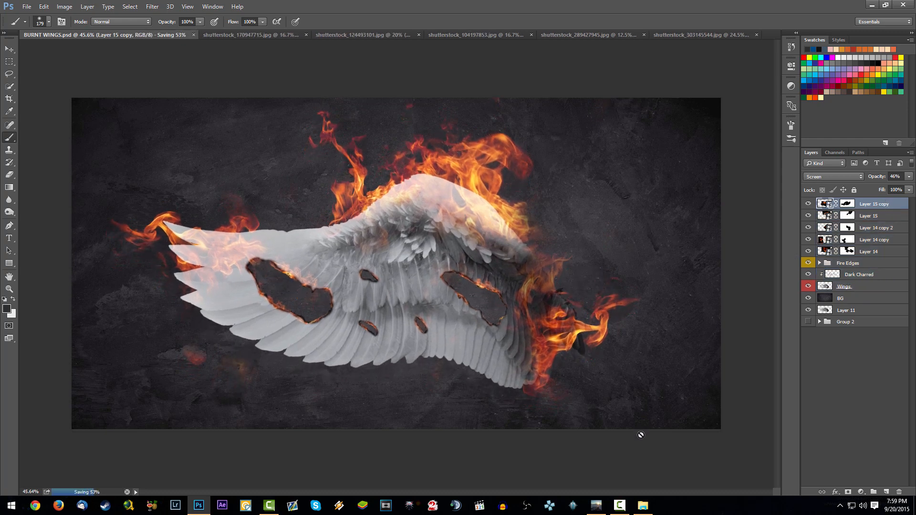
Copy the ember sparks image from shutterstock_289427945.jpg and paste it into BURNT WINGS.psd.
click(370, 32)
click(487, 31)
click(611, 36)
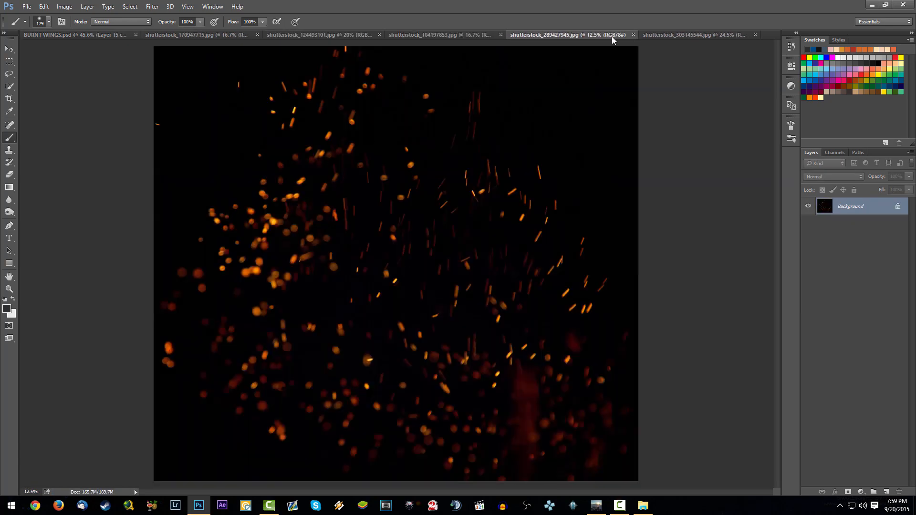
click(93, 35)
key(ctrl+v)
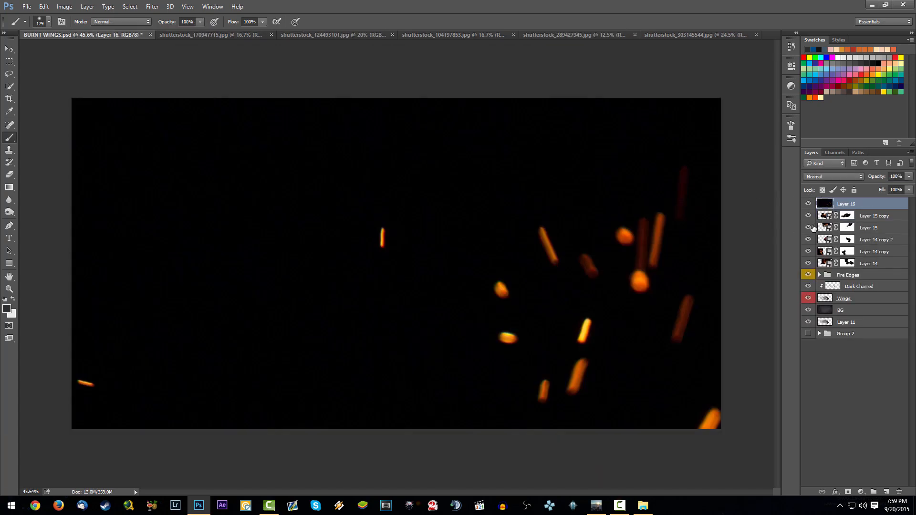
Set Layer 16's blend mode to Screen and convert the layer to a smart object.
click(842, 177)
click(829, 242)
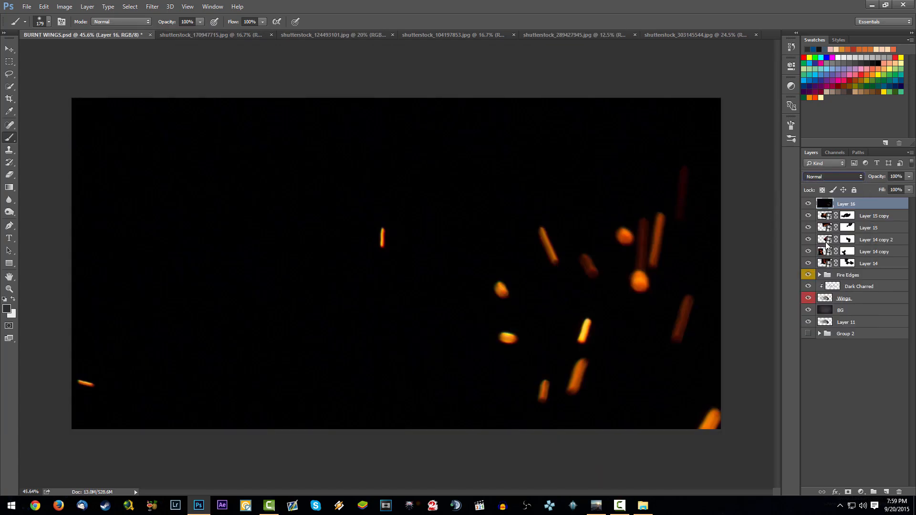
right_click(876, 203)
click(816, 176)
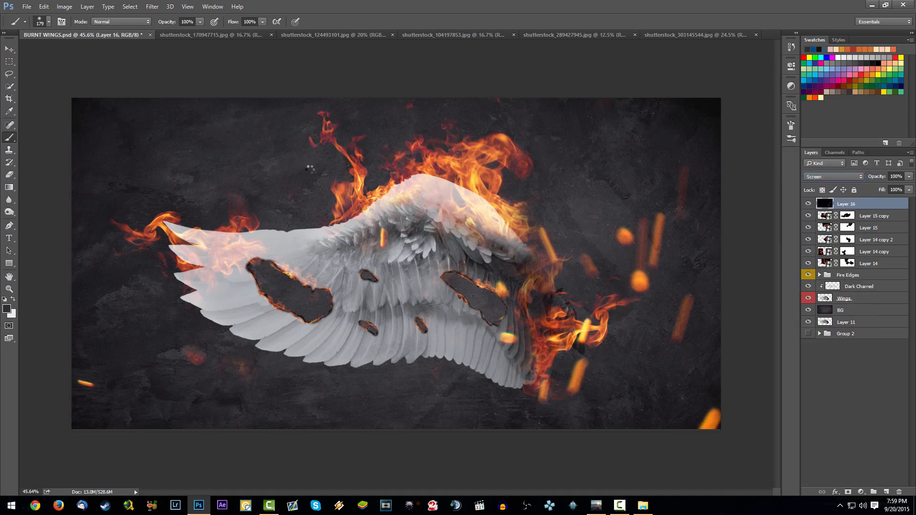
Scale Layer 16's ember sparks down to about 21% and place them over the wing's left half.
key(ctrl+t)
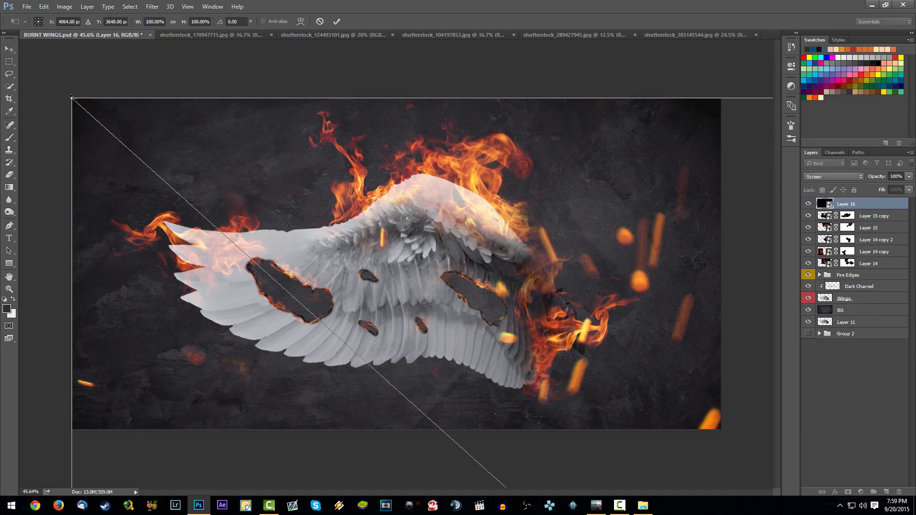
drag(72, 98, 310, 311)
scroll(378, 257, down, 4)
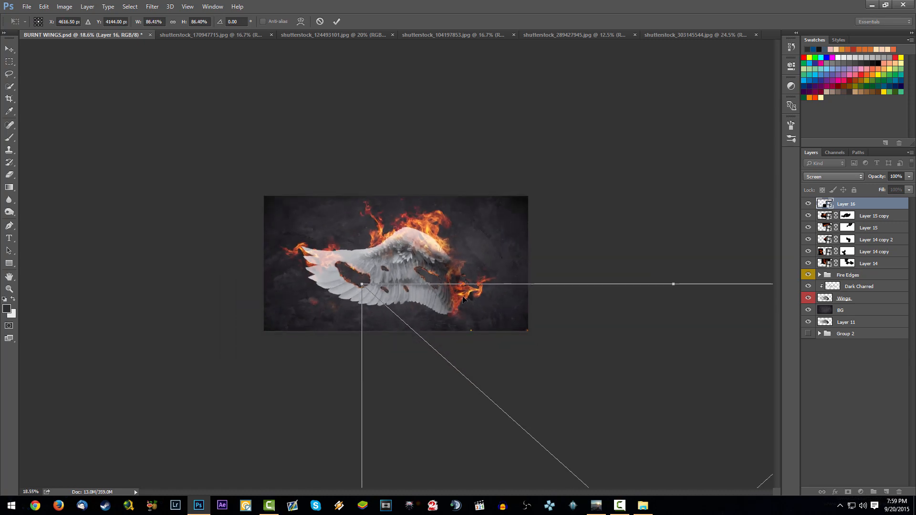
drag(502, 312, 325, 208)
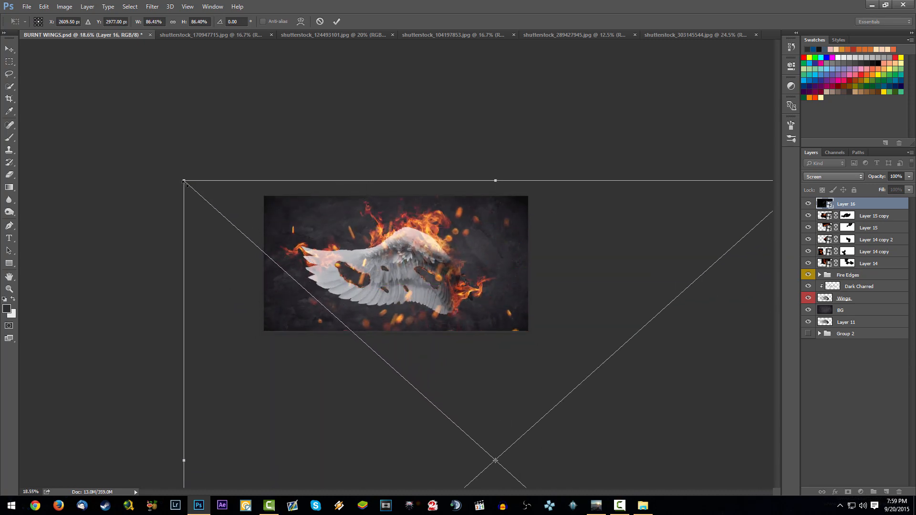
drag(184, 181, 519, 433)
drag(557, 457, 310, 202)
drag(216, 178, 368, 313)
drag(470, 352, 379, 237)
drag(277, 201, 316, 236)
drag(379, 263, 347, 236)
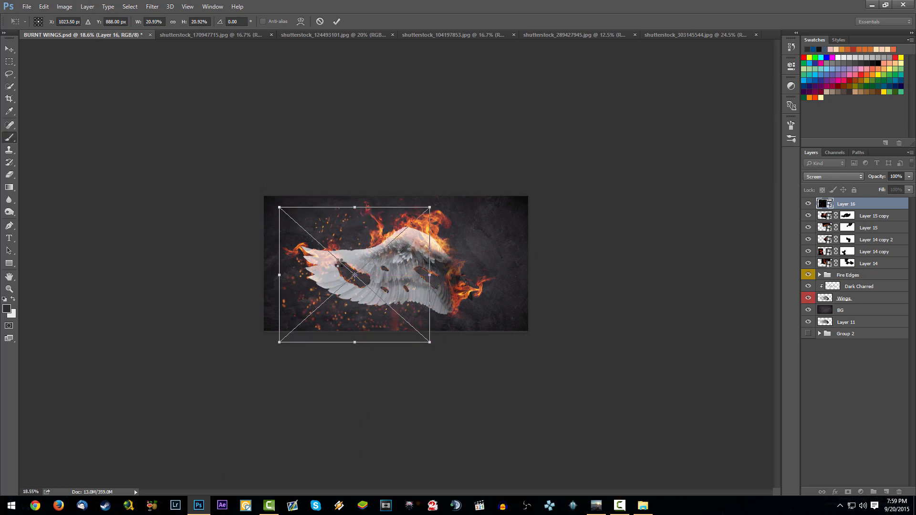
key(Return)
Duplicate Layer 16 and position the copy's sparks over the wing's right half.
scroll(351, 266, up, 8)
drag(369, 283, 520, 259)
key(ctrl+j)
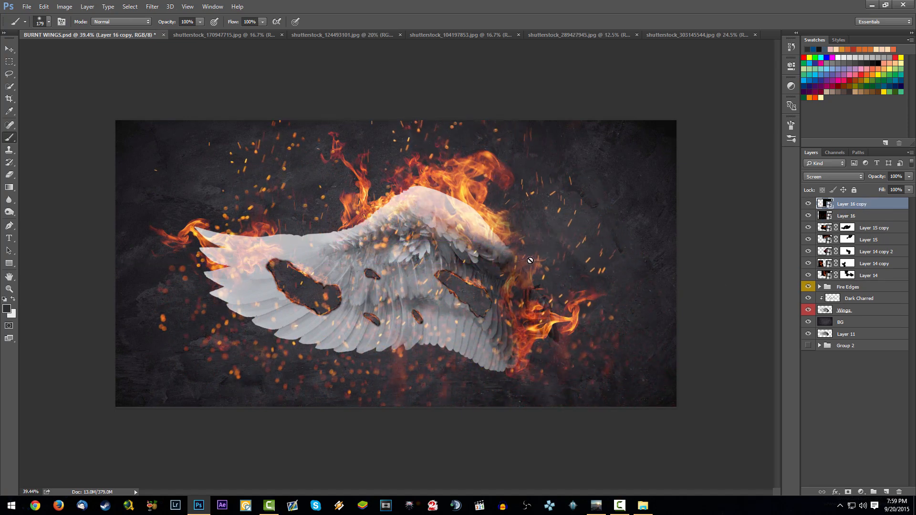
drag(565, 280, 542, 294)
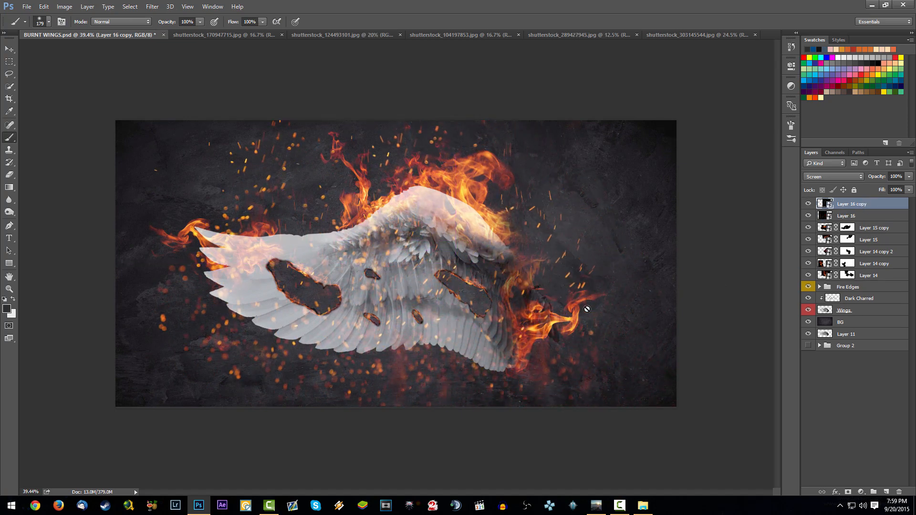
Merge Layer 16 and Layer 16 copy into one layer and set its blend mode to Screen.
shift+click(875, 217)
key(ctrl+e)
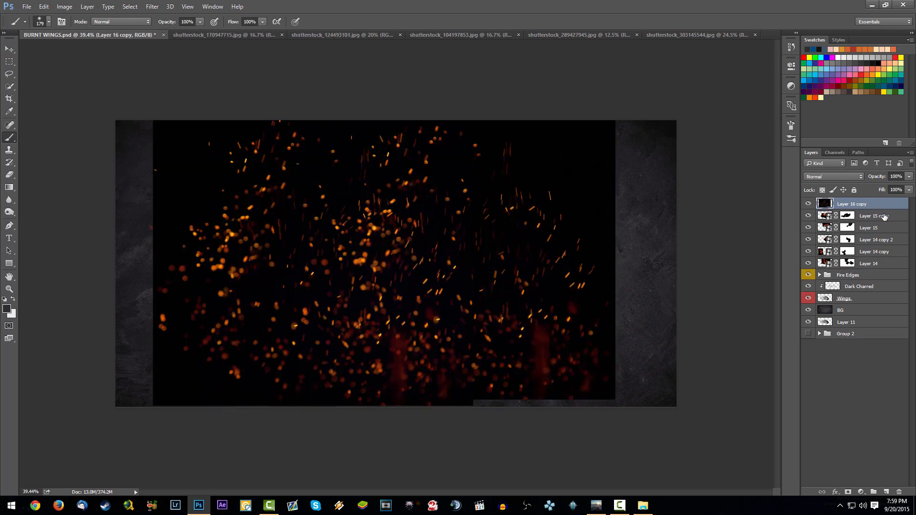
key(ctrl+z)
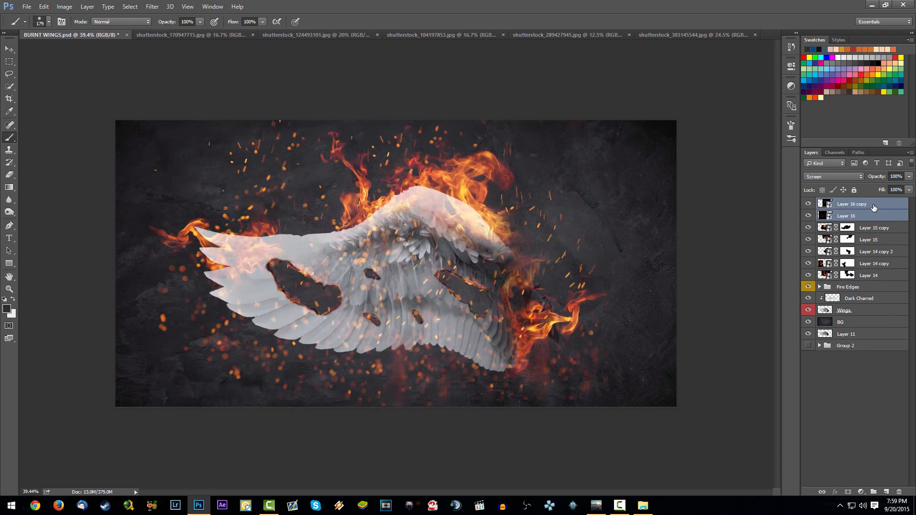
right_click(882, 208)
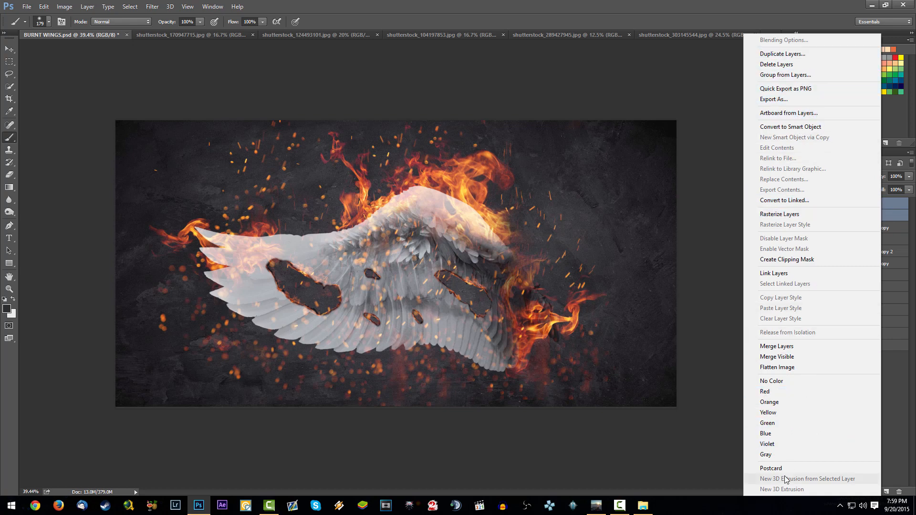
click(800, 346)
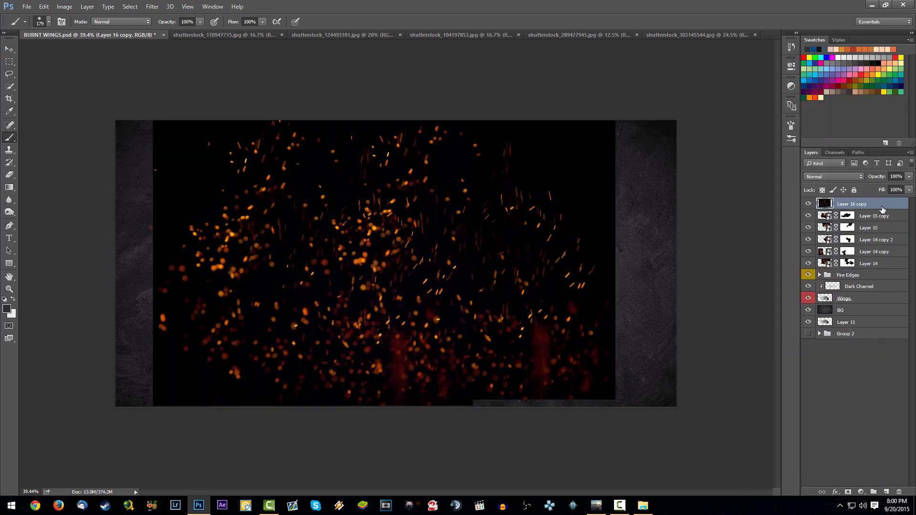
click(836, 177)
click(836, 246)
Convert the merged sparks layer to a smart object with a layer mask and save the document.
right_click(889, 208)
click(877, 176)
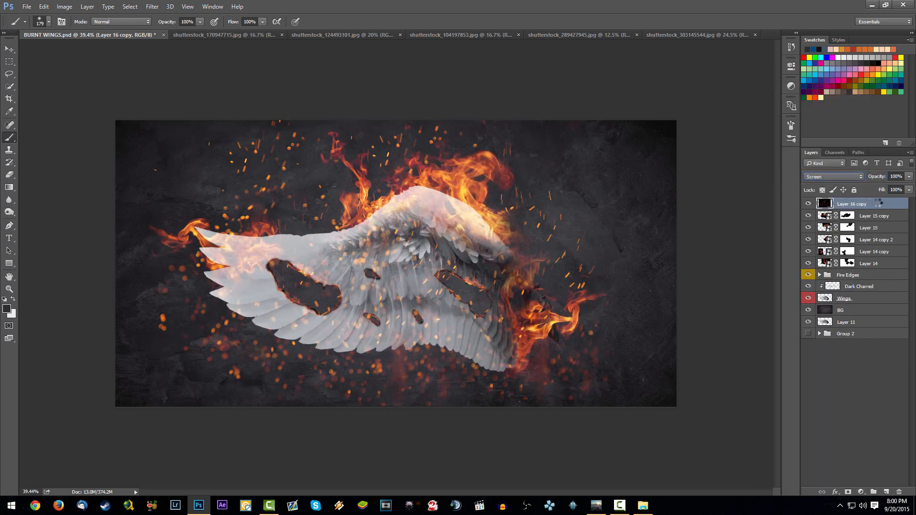
click(848, 491)
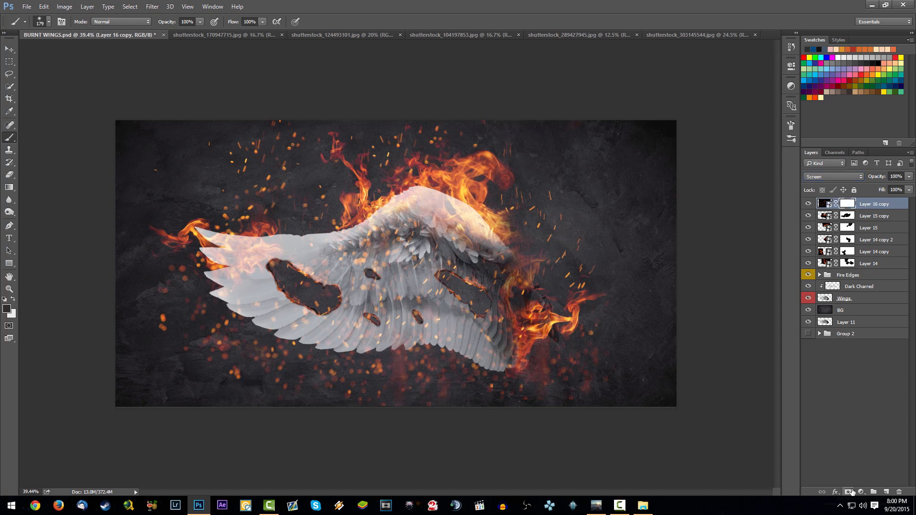
key(ctrl+s)
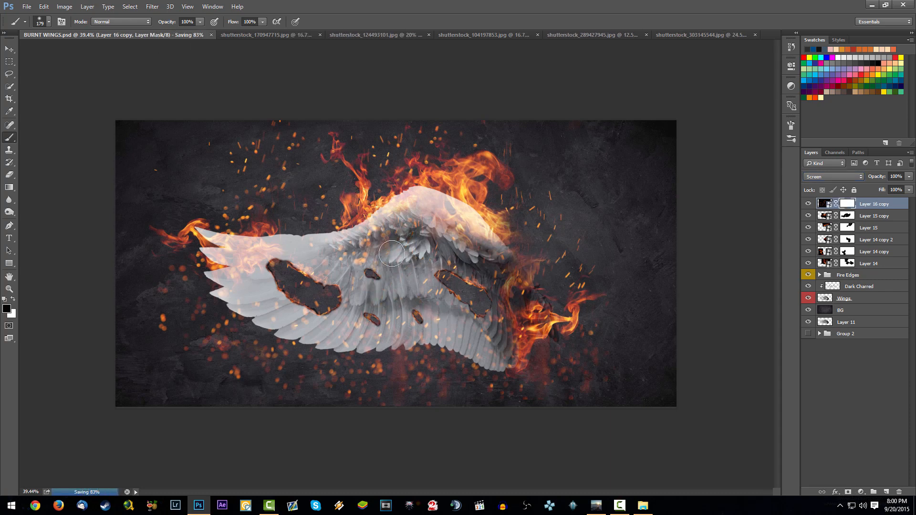
Paint black on Layer 16 copy's mask to hide excess sparks above, below and beside the wing.
mouse_move(419, 139)
mouse_down()
mouse_move(273, 198)
mouse_move(320, 158)
mouse_move(280, 137)
mouse_move(285, 167)
mouse_up()
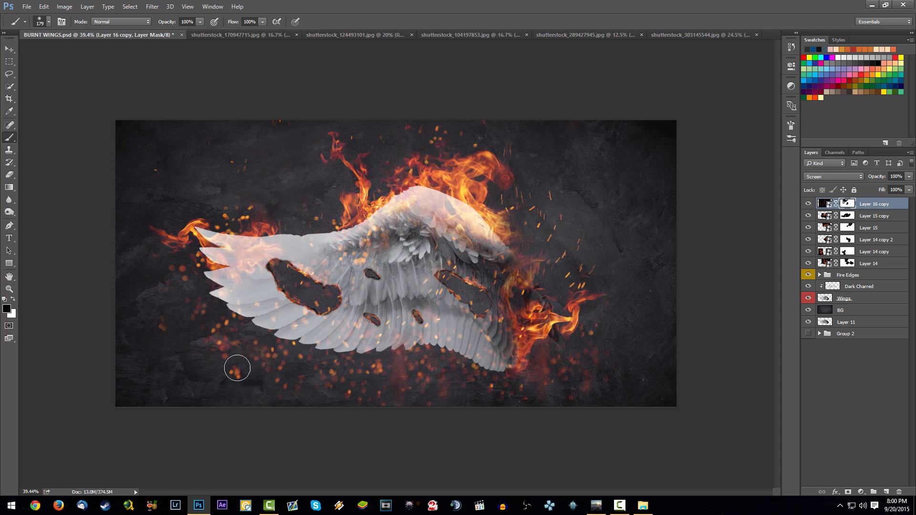
mouse_move(237, 368)
mouse_down()
mouse_move(215, 342)
mouse_move(234, 317)
mouse_move(269, 333)
mouse_move(272, 380)
mouse_move(275, 363)
mouse_move(232, 359)
mouse_up()
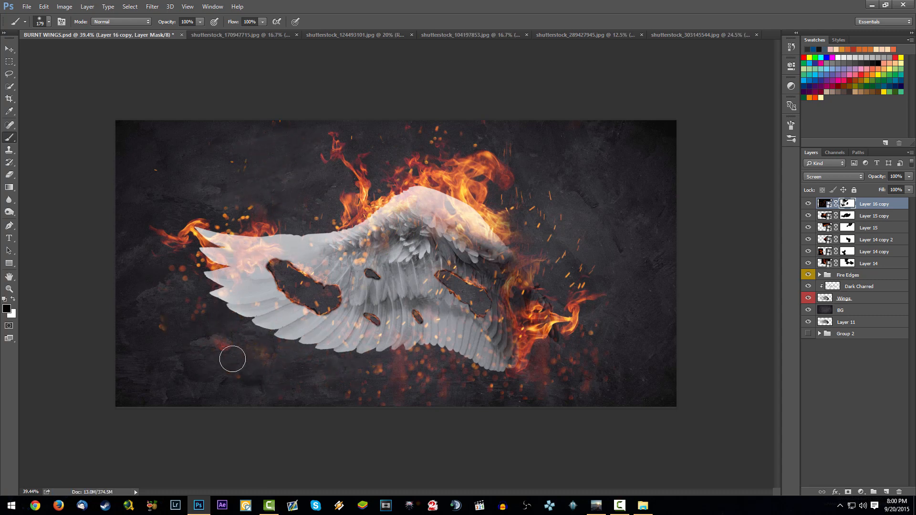
mouse_move(370, 372)
mouse_down()
mouse_move(410, 341)
mouse_move(378, 316)
mouse_up()
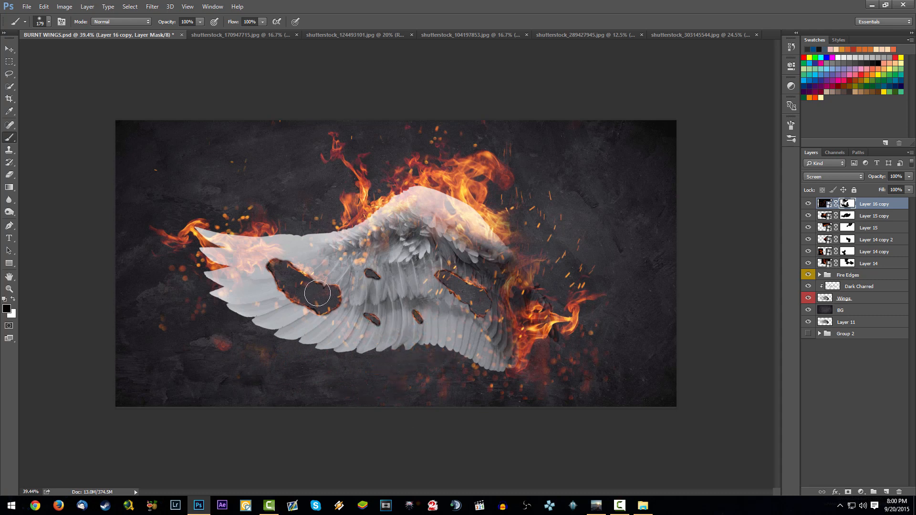
drag(532, 361, 548, 382)
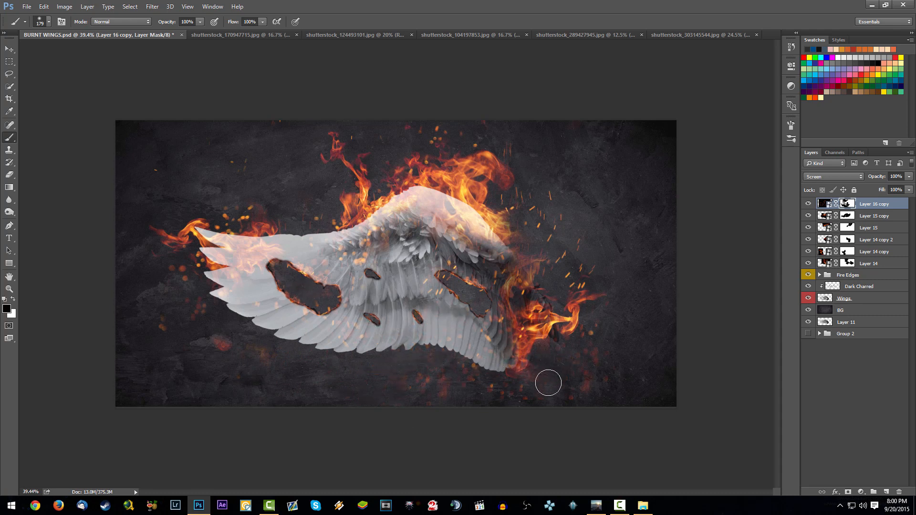
mouse_move(494, 389)
mouse_down()
mouse_move(448, 370)
mouse_move(445, 359)
mouse_move(531, 340)
mouse_move(511, 268)
mouse_up()
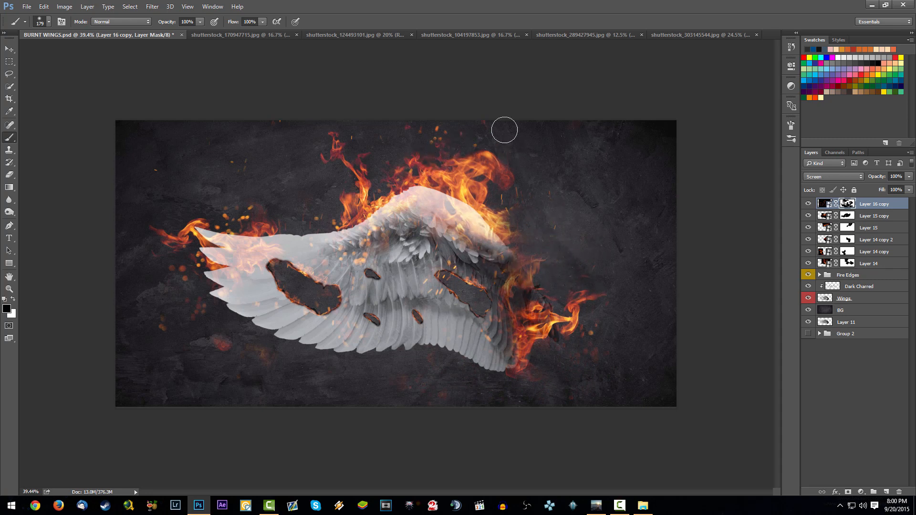
drag(240, 219, 229, 243)
click(178, 266)
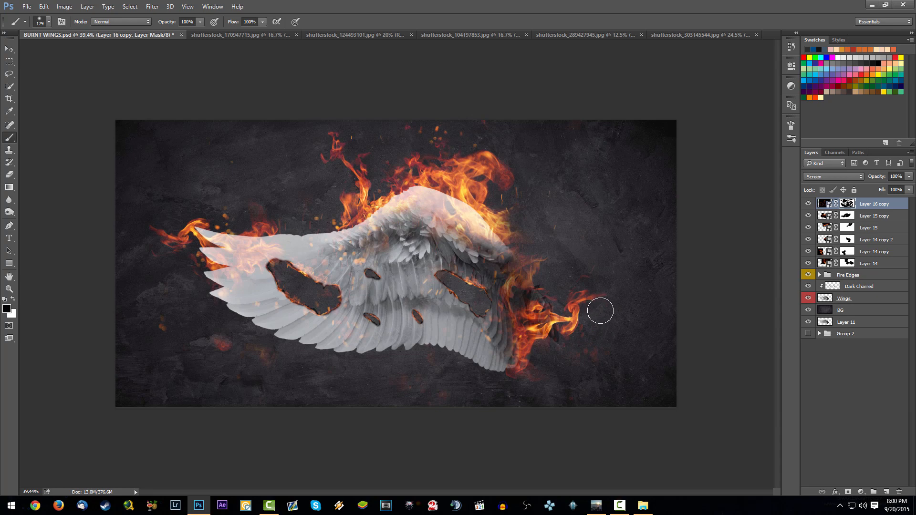
Copy the whole sparks image from shutterstock_303145544.jpg and paste it into BURNT WINGS.psd.
click(642, 505)
click(766, 135)
click(667, 33)
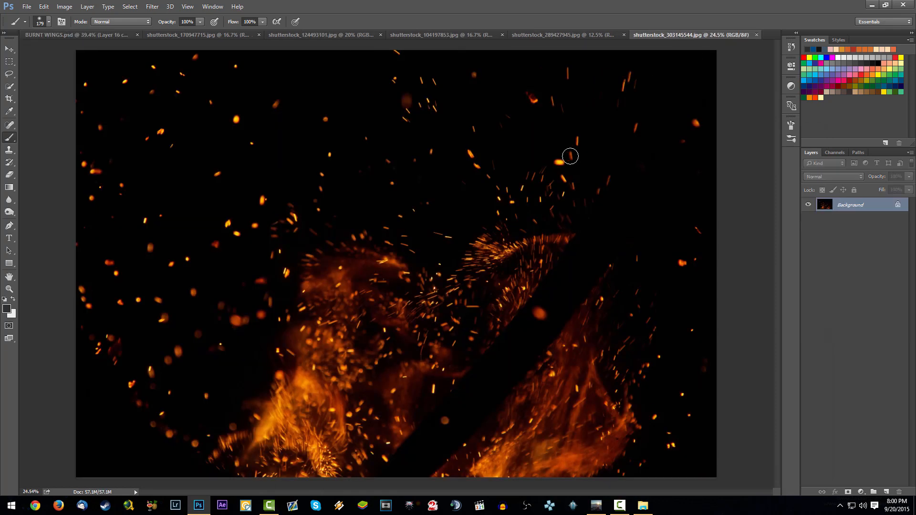
scroll(571, 155, down, 2)
key(ctrl+a)
drag(177, 48, 362, 239)
Convert the newly pasted Layer 16 to a smart object and set its blend mode to Screen.
right_click(866, 206)
click(831, 176)
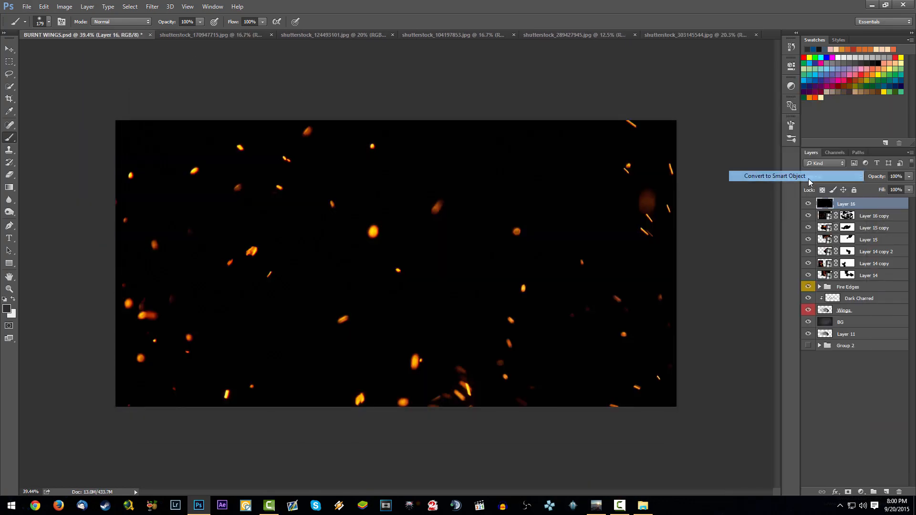
click(833, 176)
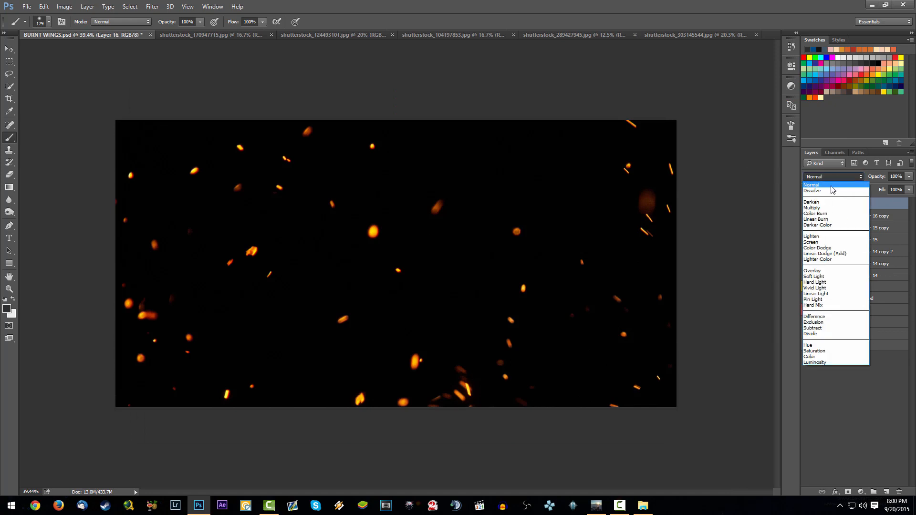
click(825, 238)
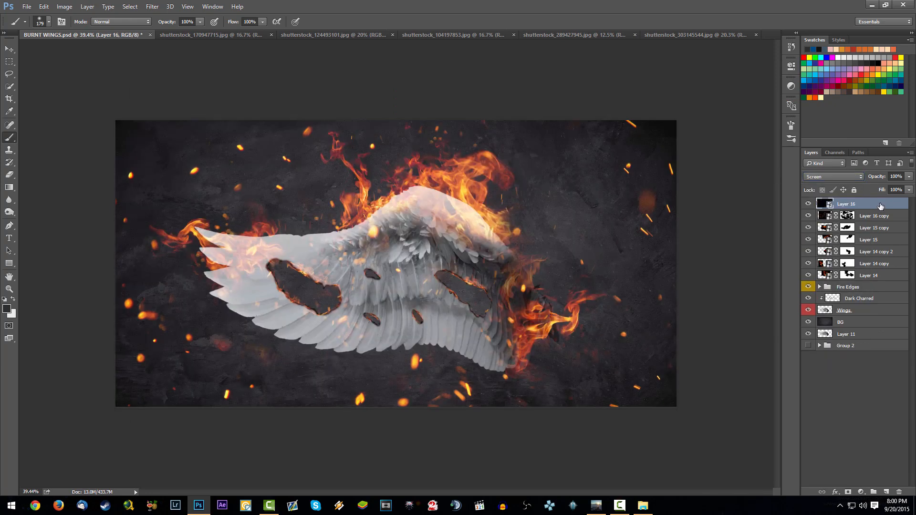
Scale down the new Layer 16 and place its sparks at the canvas's lower-right corner.
key(ctrl+t)
scroll(470, 289, down, 4)
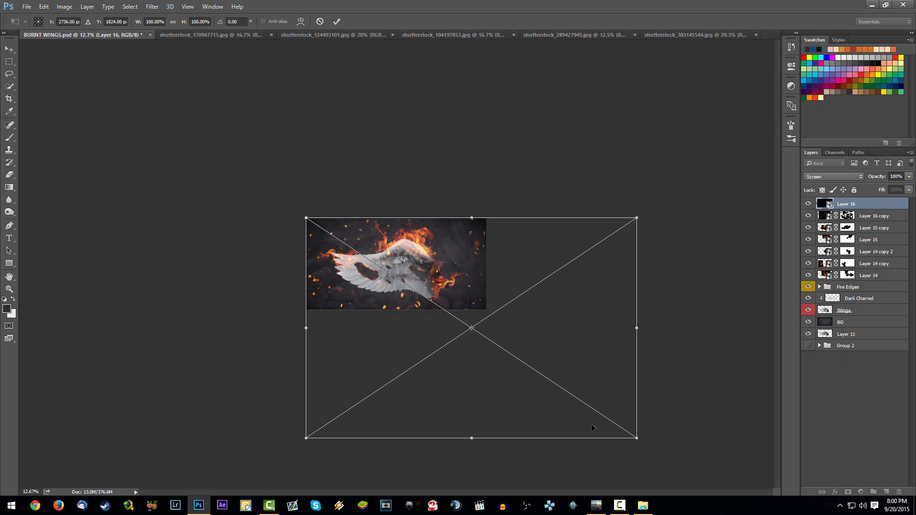
mouse_move(639, 439)
mouse_down()
mouse_move(491, 310)
mouse_move(416, 291)
mouse_move(507, 270)
mouse_move(596, 281)
mouse_move(419, 259)
mouse_move(499, 307)
mouse_move(491, 287)
mouse_move(671, 324)
mouse_move(634, 317)
mouse_move(610, 325)
mouse_move(640, 399)
mouse_move(754, 400)
mouse_move(574, 371)
mouse_move(568, 383)
mouse_up()
scroll(448, 294, up, 5)
key(Return)
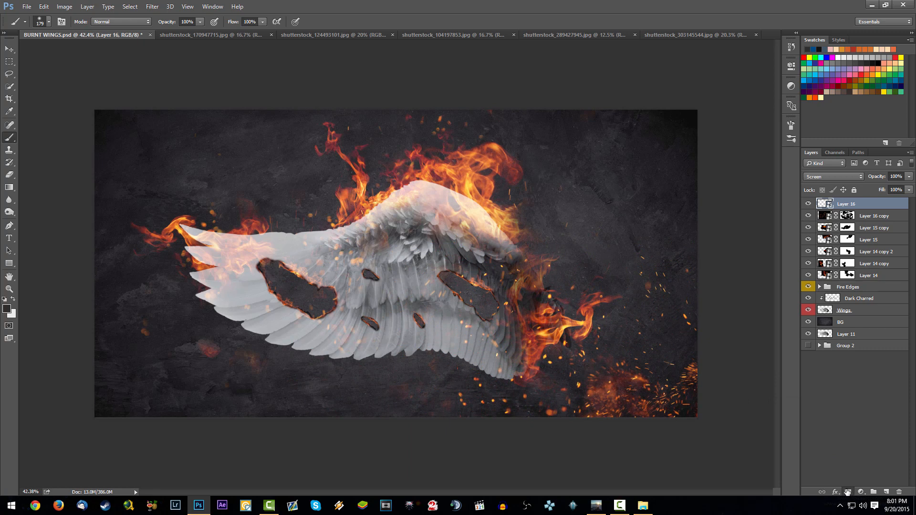
Add a layer mask to Layer 16 and paint out the dense sparks along the canvas's lower-right edge.
click(847, 491)
drag(525, 416, 661, 394)
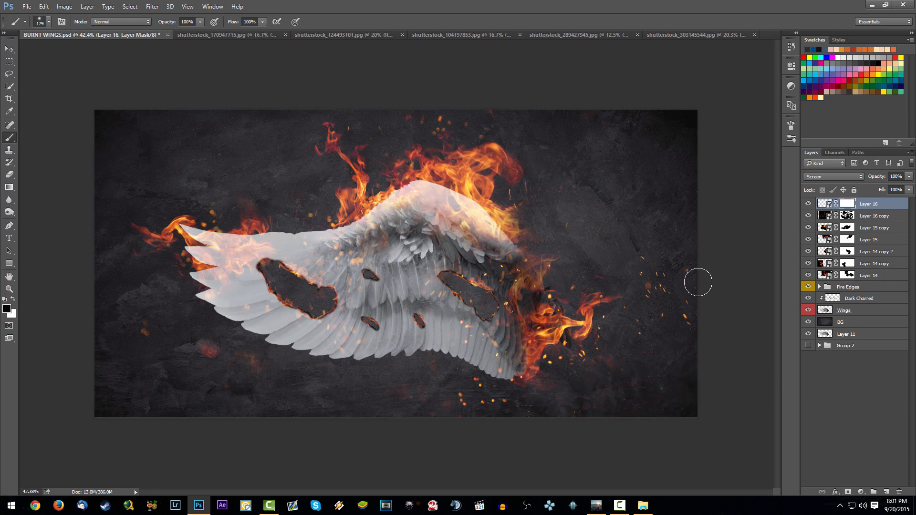
drag(461, 396, 464, 416)
drag(582, 386, 584, 351)
Duplicate the masked sparks layer, move the copy toward the wing's center, and mask out its flames along the canvas's lower edge.
key(ctrl+j)
drag(631, 279, 388, 235)
click(358, 400)
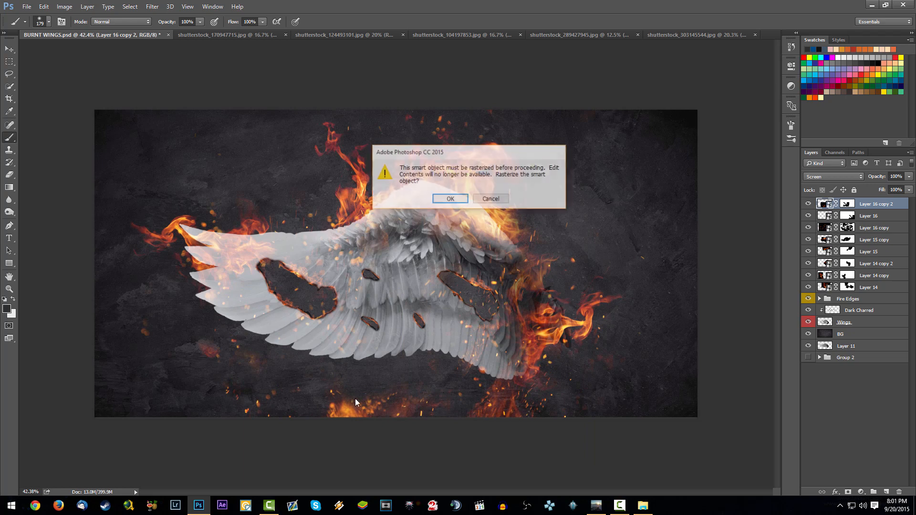
click(495, 200)
click(848, 204)
mouse_move(506, 358)
mouse_down()
mouse_move(430, 412)
mouse_move(396, 399)
mouse_move(280, 392)
mouse_move(422, 422)
mouse_move(542, 404)
mouse_move(440, 399)
mouse_move(503, 367)
mouse_move(465, 349)
mouse_move(471, 325)
mouse_up()
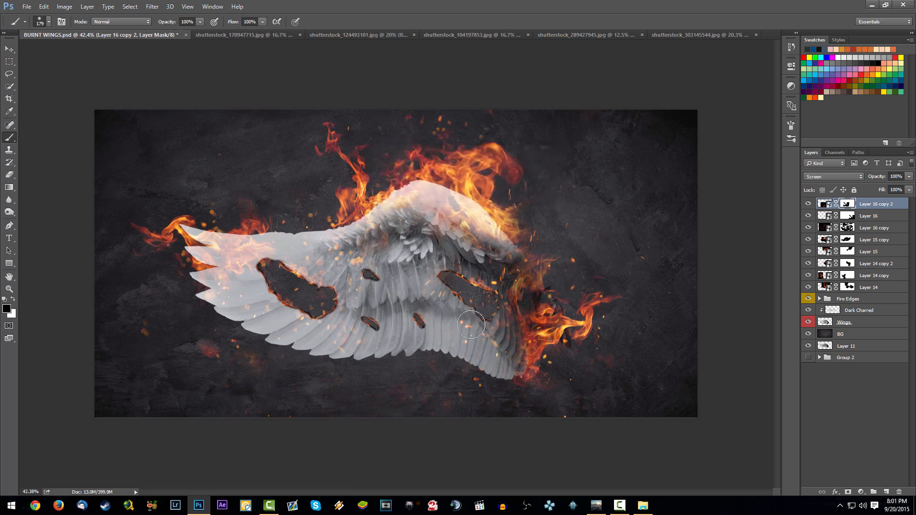
click(809, 204)
key(ctrl+plus)
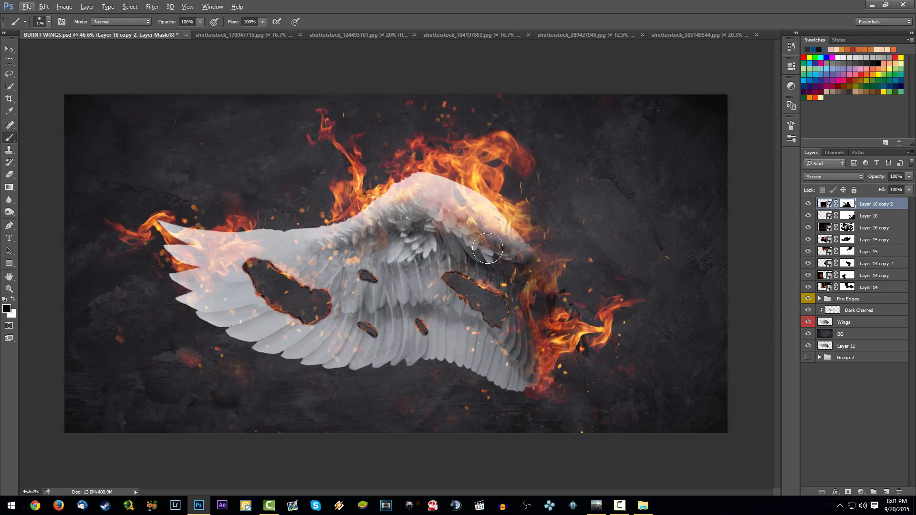
Duplicate Layer 16 copy 2, shift the copy's sparks left across the wing, and save the document.
key(ctrl+j)
drag(506, 317, 446, 317)
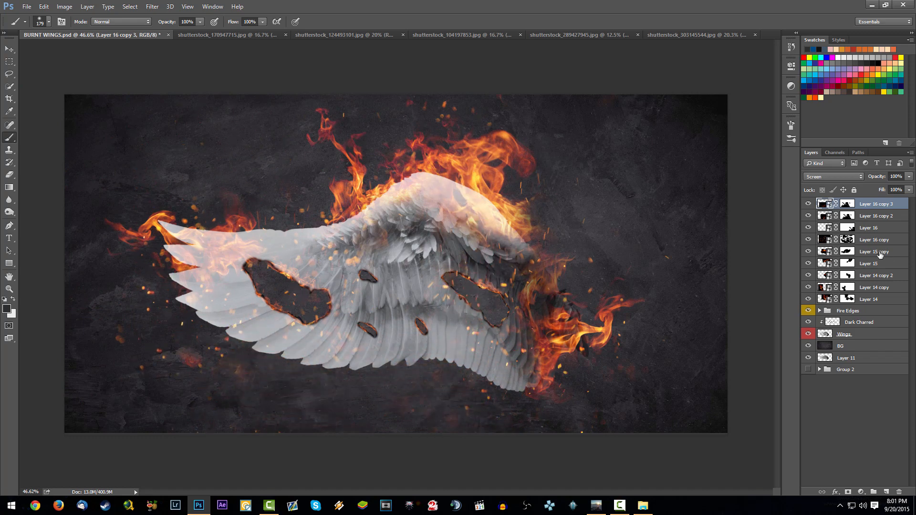
click(847, 205)
scroll(441, 301, down, 2)
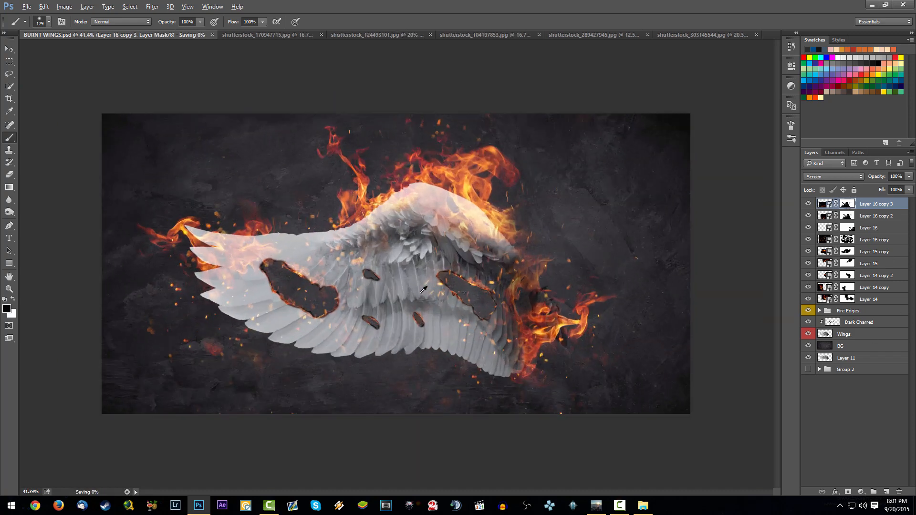
key(ctrl+s)
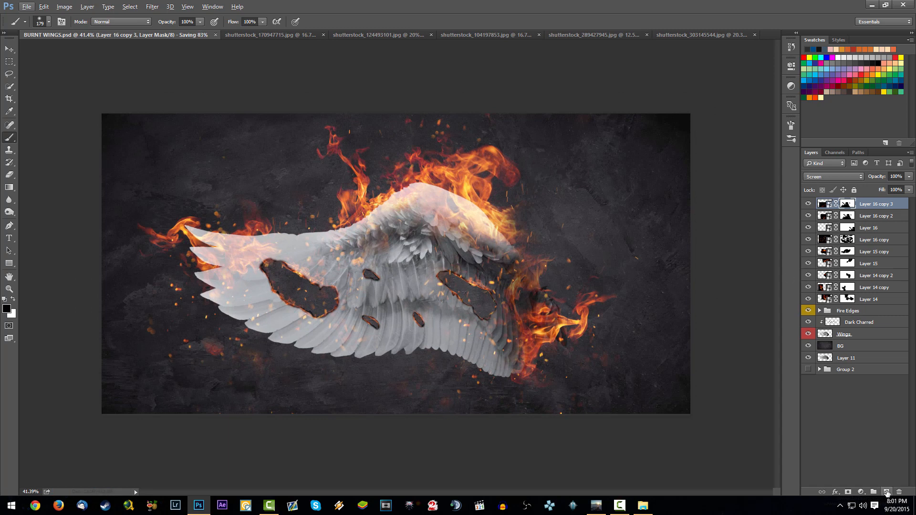
Add a new layer above the sparks and group Layer 16 copy 3 through Layer 14 as Sparks.
click(886, 491)
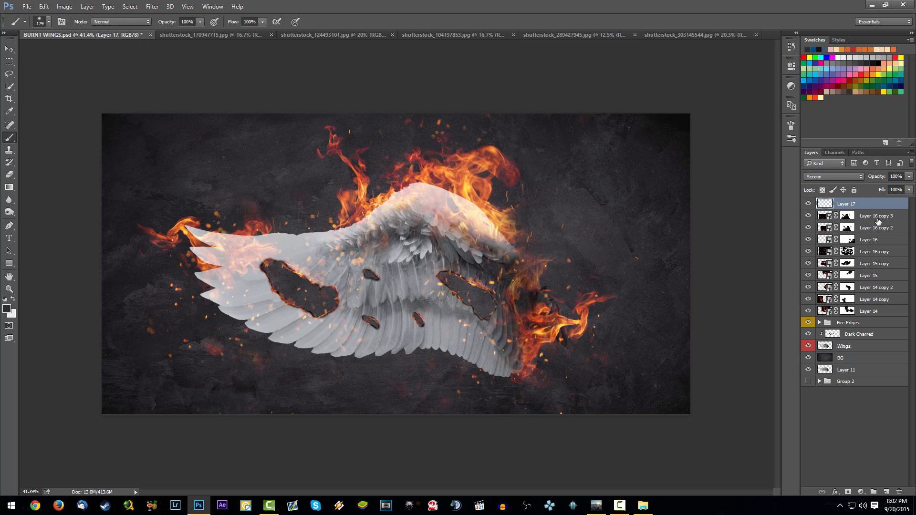
click(877, 218)
shift+click(880, 314)
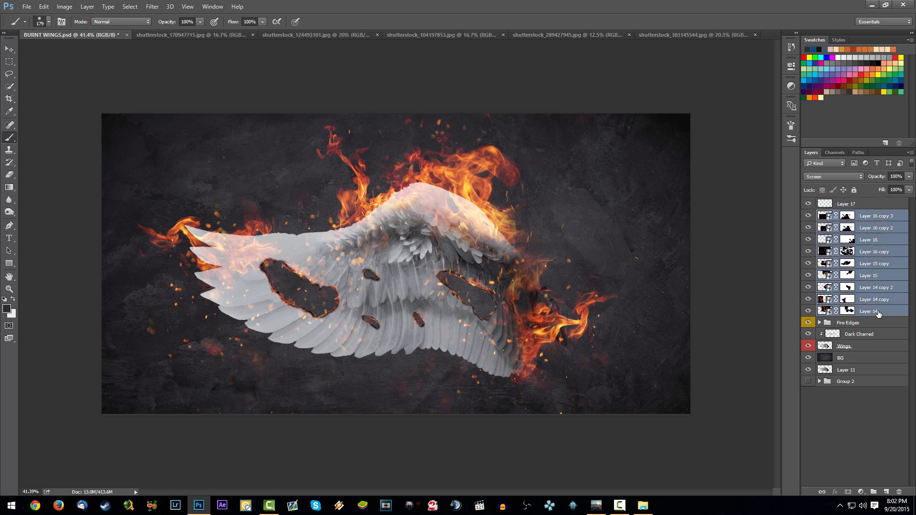
key(ctrl+g)
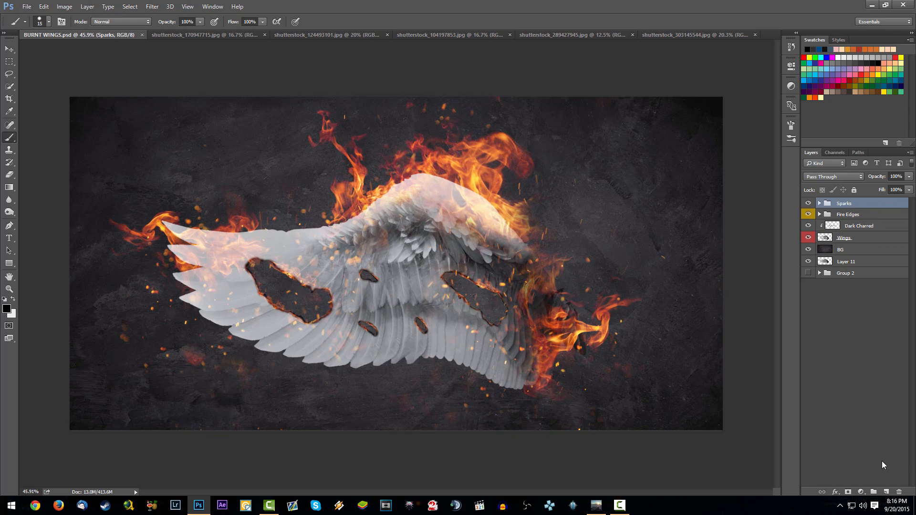
Add a new layer beneath Wings and stamp black debris over the wing's lower area with the 2500 px splatter brush.
click(886, 491)
drag(844, 206, 865, 257)
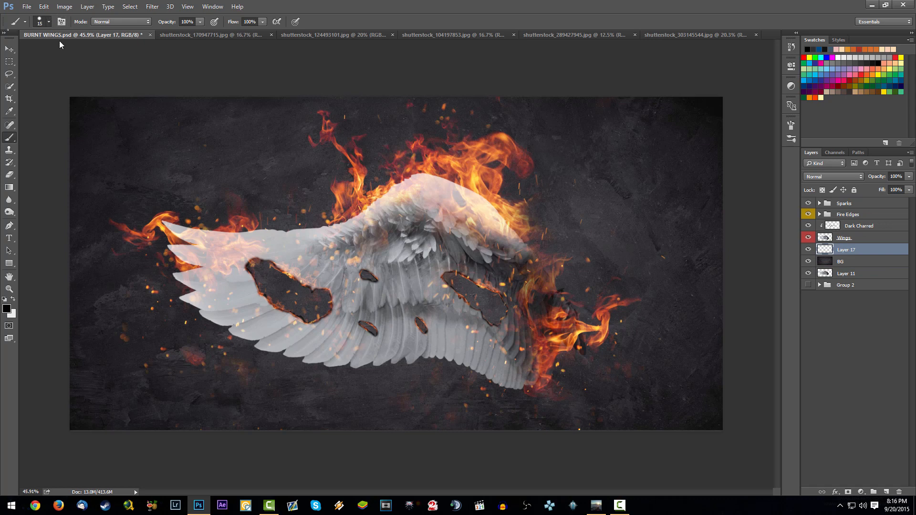
click(48, 21)
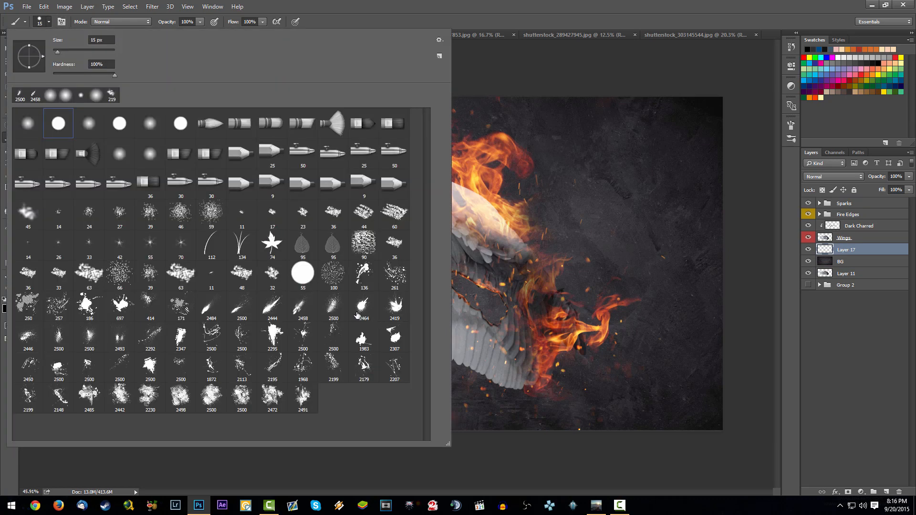
click(332, 311)
click(864, 250)
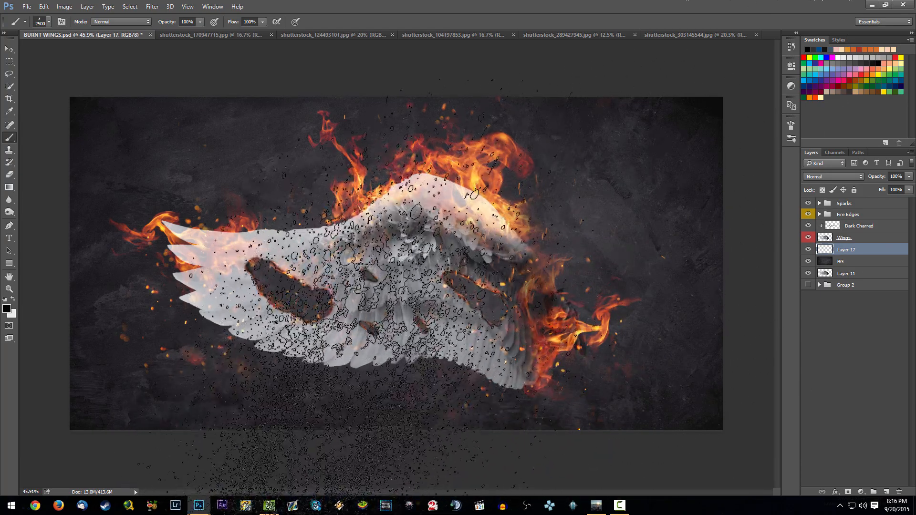
click(366, 356)
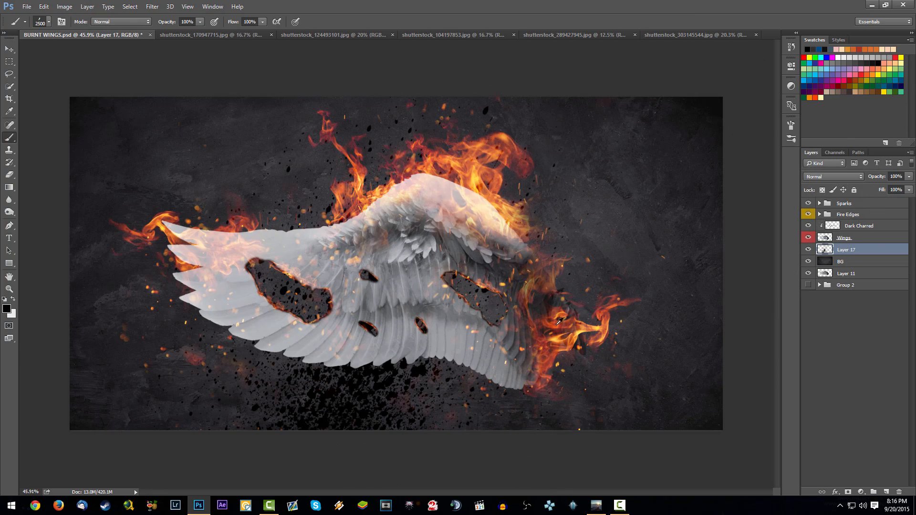
Erase the dense black debris on Layer 17 below the wing, inside the charred holes and around the upper flames.
scroll(556, 325, up, 4)
scroll(436, 243, down, 5)
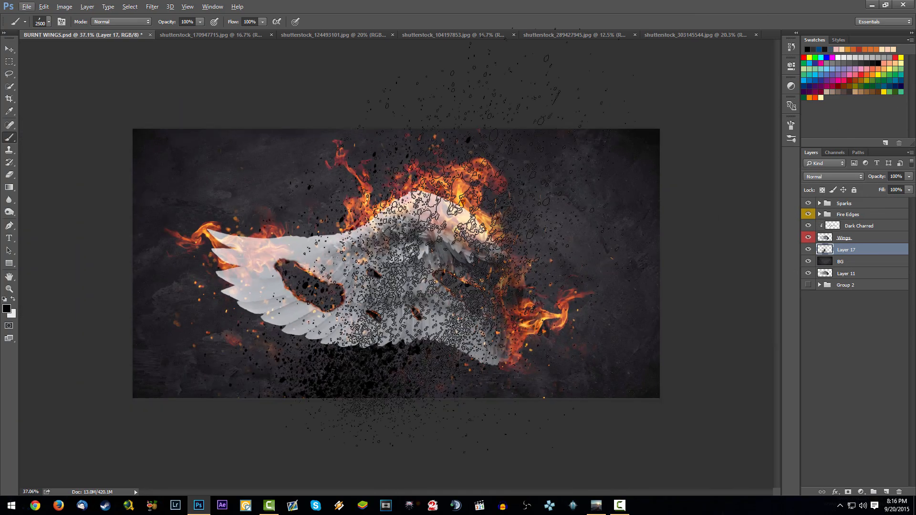
scroll(397, 263, up, 2)
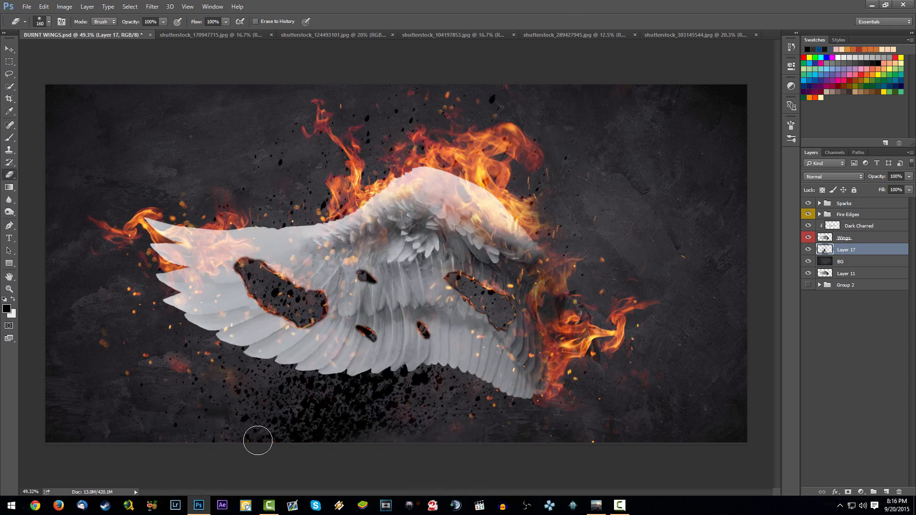
mouse_move(257, 440)
mouse_down()
mouse_move(434, 364)
mouse_move(423, 356)
mouse_move(232, 410)
mouse_move(243, 382)
mouse_move(269, 362)
mouse_move(178, 331)
mouse_move(204, 446)
mouse_move(231, 403)
mouse_move(202, 387)
mouse_move(168, 385)
mouse_up()
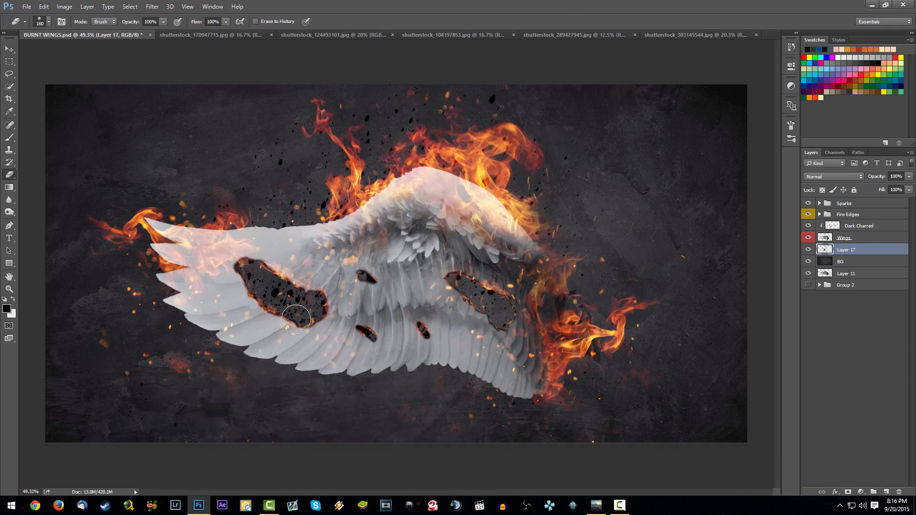
mouse_move(296, 318)
mouse_down()
mouse_move(269, 295)
mouse_move(290, 285)
mouse_move(292, 296)
mouse_move(258, 295)
mouse_up()
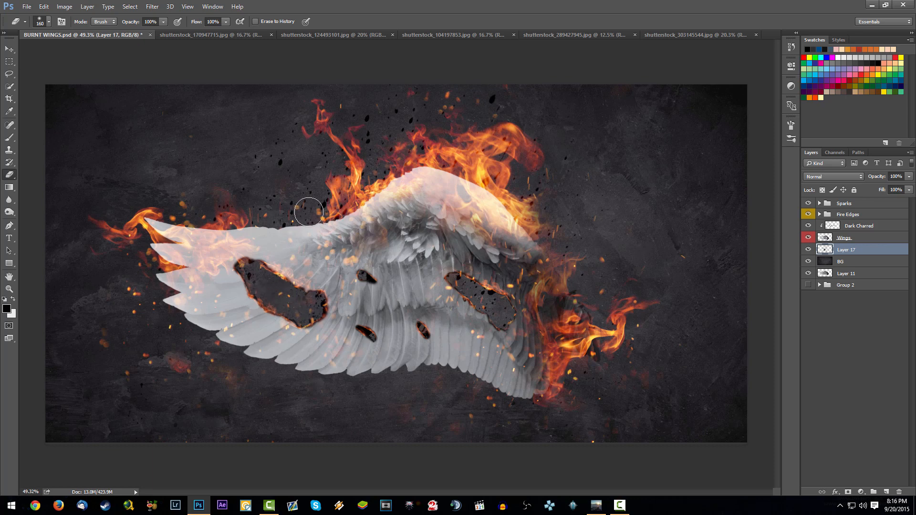
mouse_move(378, 160)
mouse_down()
mouse_move(387, 132)
mouse_move(295, 171)
mouse_move(245, 169)
mouse_move(253, 193)
mouse_move(467, 103)
mouse_move(432, 113)
mouse_move(500, 112)
mouse_up()
drag(486, 307, 472, 297)
drag(465, 188, 461, 204)
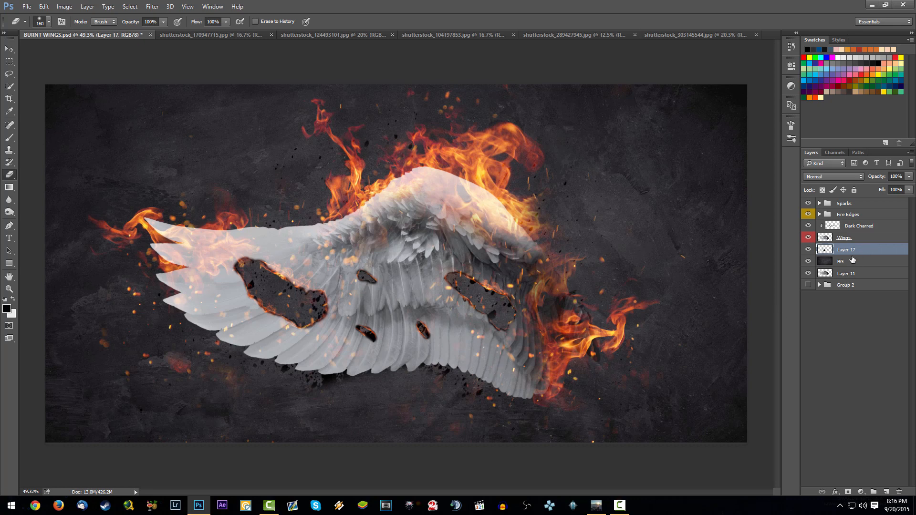
key(ctrl+z)
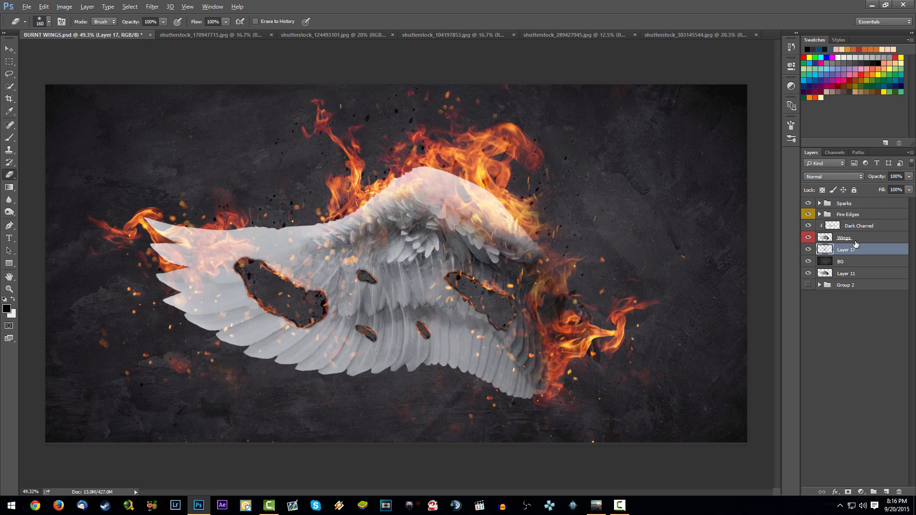
Duplicate Layer 17 beneath itself, transform the copy toward the wing's left side, and erase its excess debris around the feathers and large hole.
drag(863, 250, 853, 261)
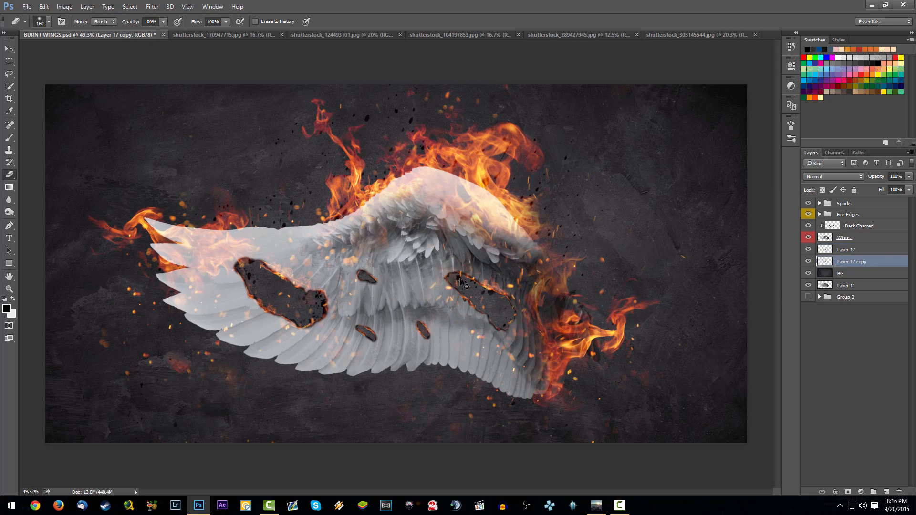
key(ctrl+t)
drag(361, 114, 232, 210)
key(Return)
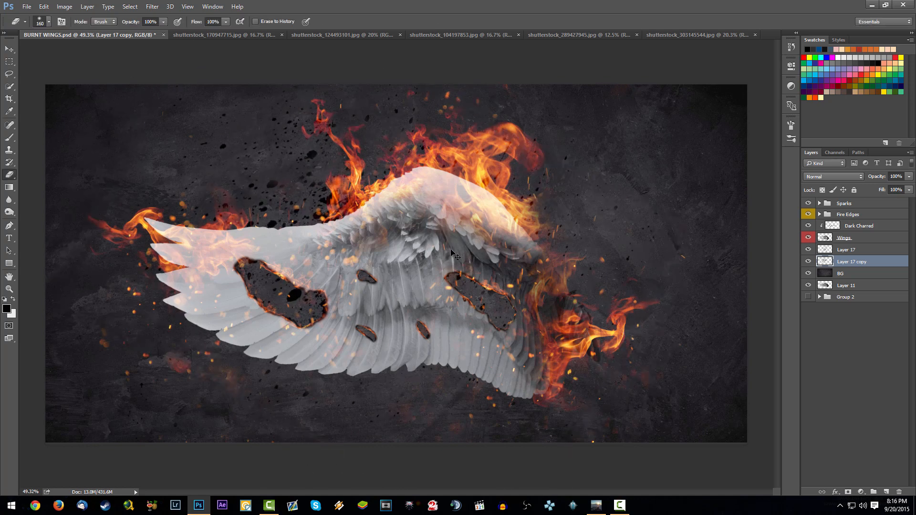
drag(355, 245, 372, 243)
mouse_move(258, 217)
mouse_down()
mouse_move(296, 226)
mouse_move(179, 185)
mouse_move(202, 145)
mouse_up()
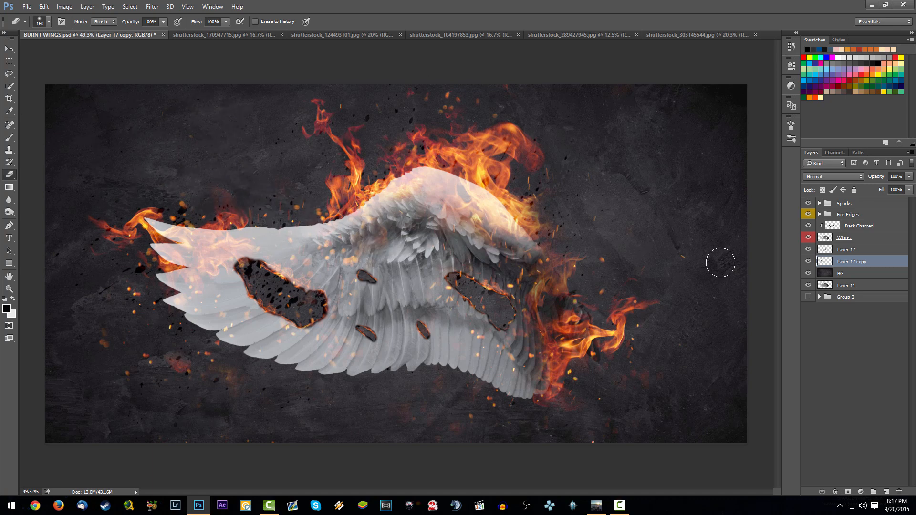
mouse_move(350, 286)
mouse_down()
mouse_move(285, 291)
mouse_move(260, 279)
mouse_move(286, 326)
mouse_up()
Apply a Motion Blur to Layer 17 copy with an angle of 48° and a distance of 10 pixels.
click(152, 6)
mouse_move(163, 113)
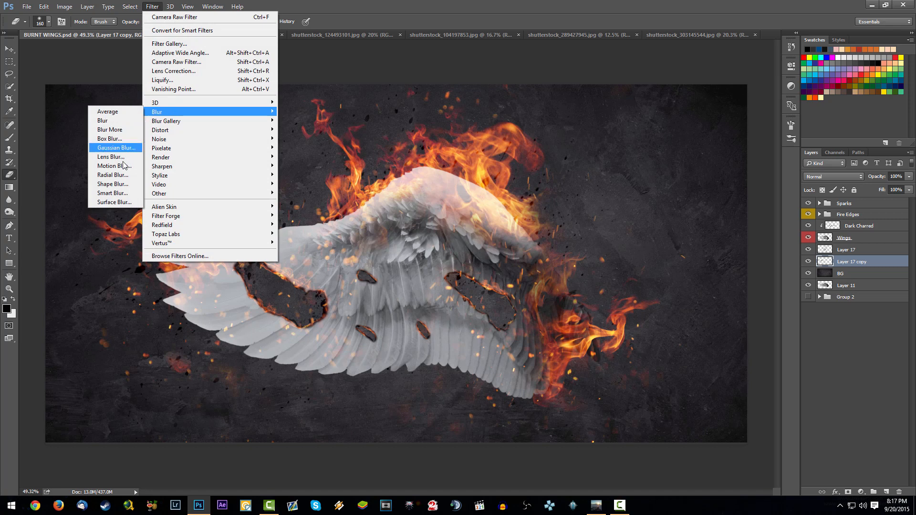
click(123, 165)
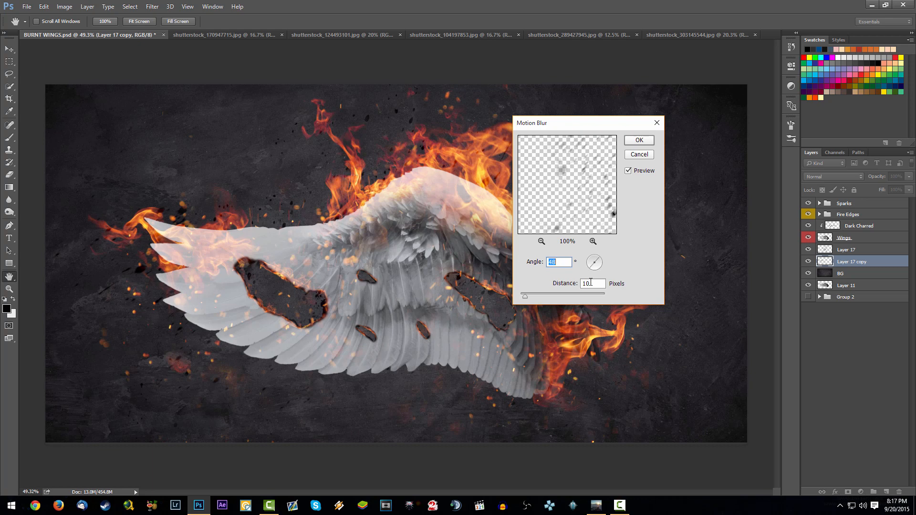
click(644, 141)
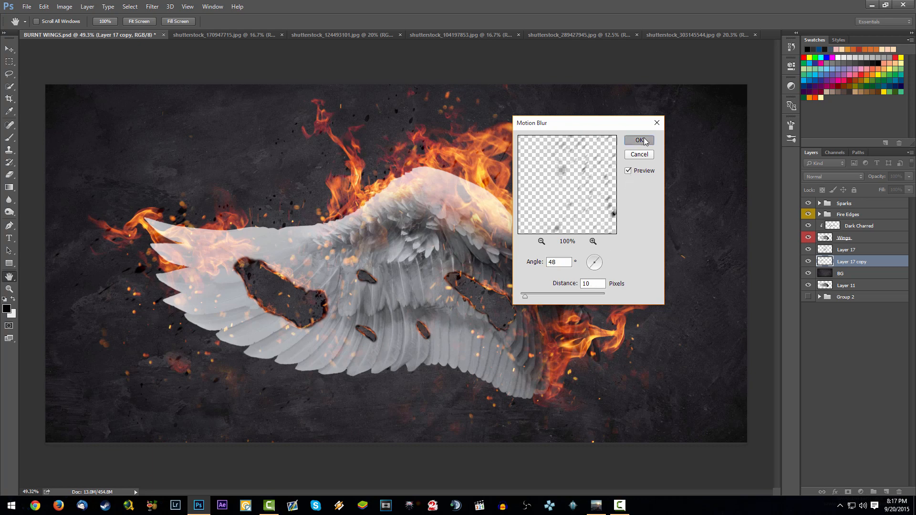
Duplicate Layer 17 above the Sparks group and erase the copy's large debris covering the wing and the area below it.
click(851, 252)
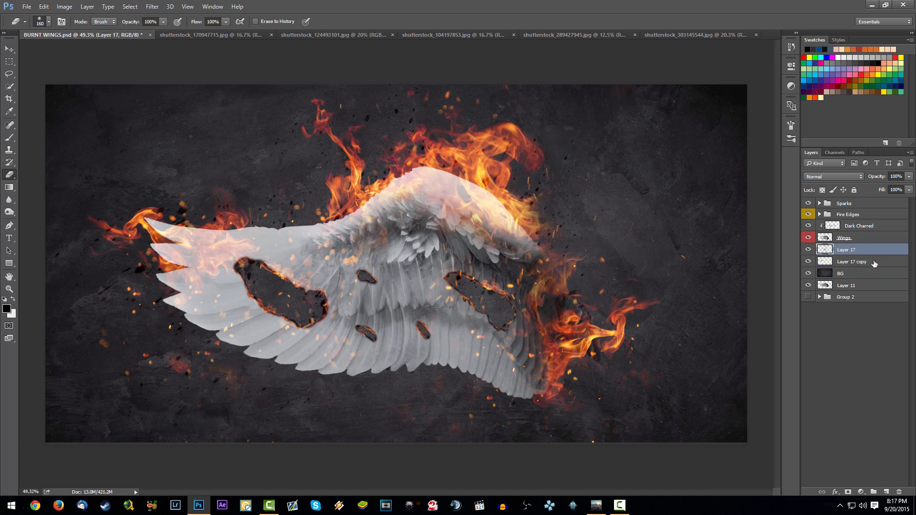
drag(862, 253, 867, 202)
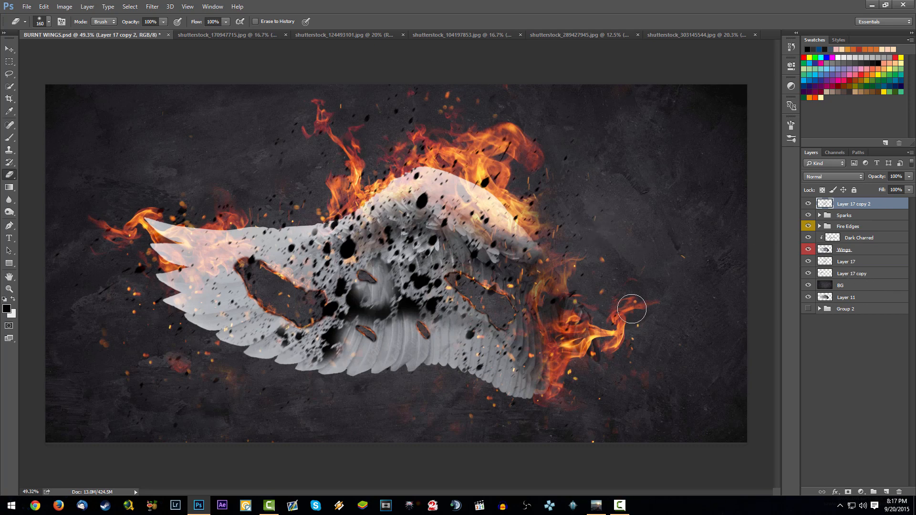
mouse_move(453, 235)
mouse_down()
mouse_move(422, 387)
mouse_move(357, 366)
mouse_move(306, 378)
mouse_move(248, 320)
mouse_up()
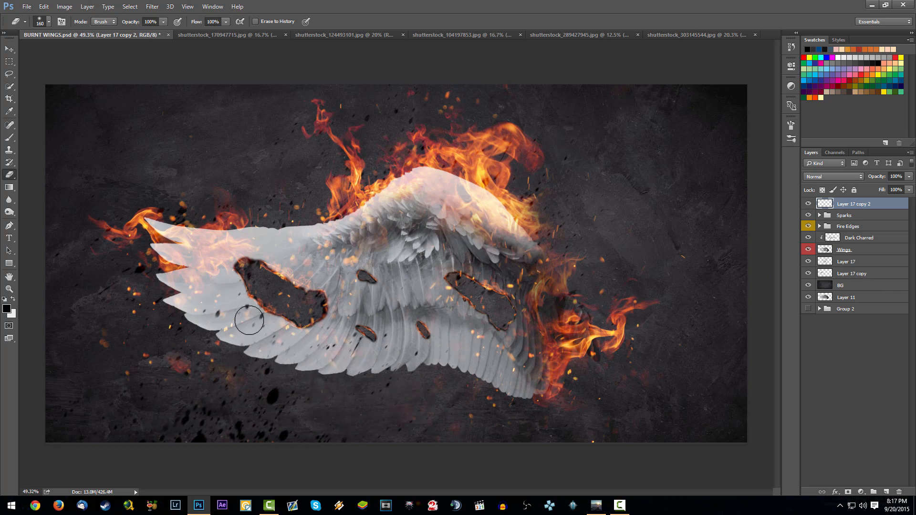
drag(338, 406, 298, 450)
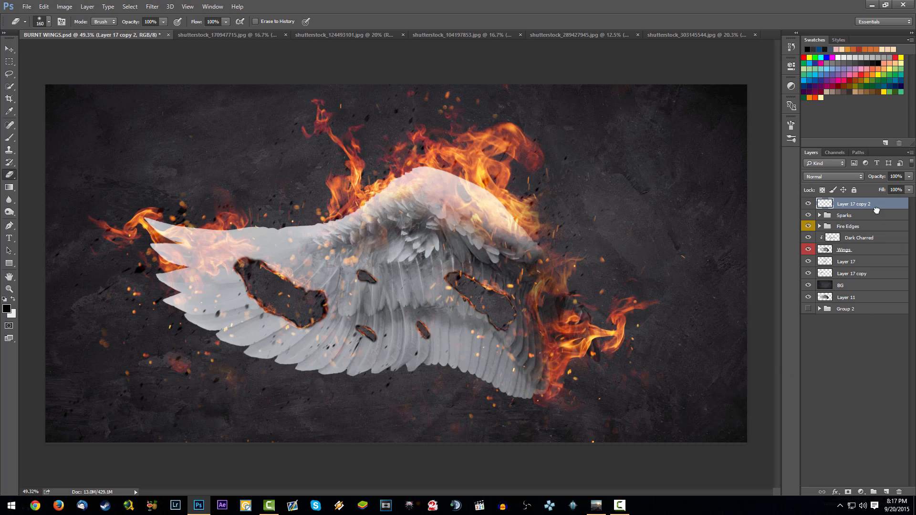
Duplicate Layer 17 copy 2, reposition the copy's debris toward the wing's right side, and erase the heavy specks below and over the wing.
drag(876, 210, 886, 492)
mouse_move(385, 343)
mouse_down()
mouse_move(579, 240)
mouse_move(609, 249)
mouse_move(567, 252)
mouse_up()
mouse_move(491, 369)
mouse_down()
mouse_move(480, 402)
mouse_move(434, 400)
mouse_move(311, 442)
mouse_move(407, 374)
mouse_move(329, 366)
mouse_move(355, 327)
mouse_move(270, 322)
mouse_move(224, 300)
mouse_up()
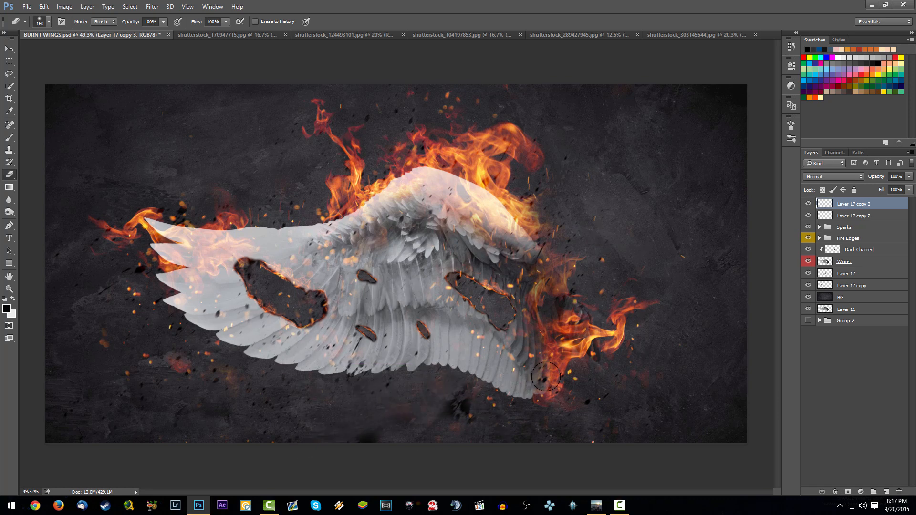
drag(369, 408, 367, 435)
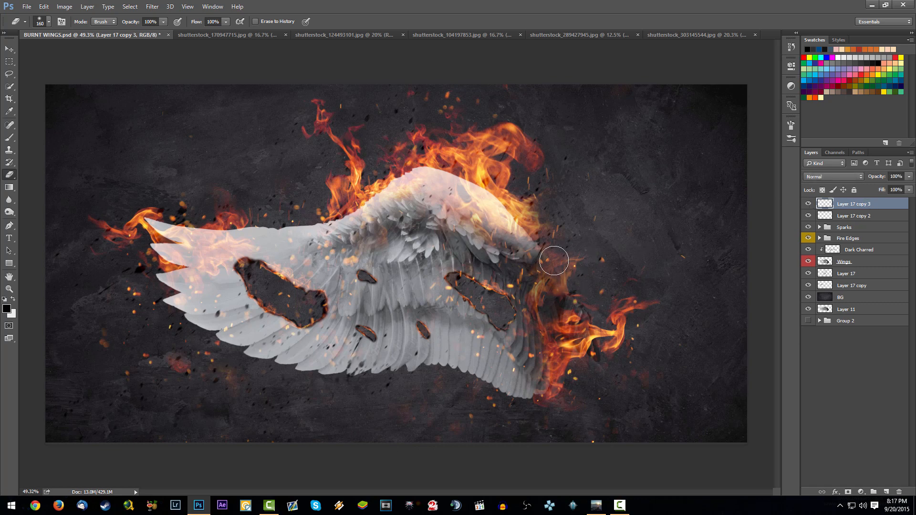
drag(339, 357, 358, 361)
drag(565, 315, 547, 325)
Duplicate Layer 17 copy 3, shift the copy's debris left across the wing, and save the document.
drag(851, 207, 886, 491)
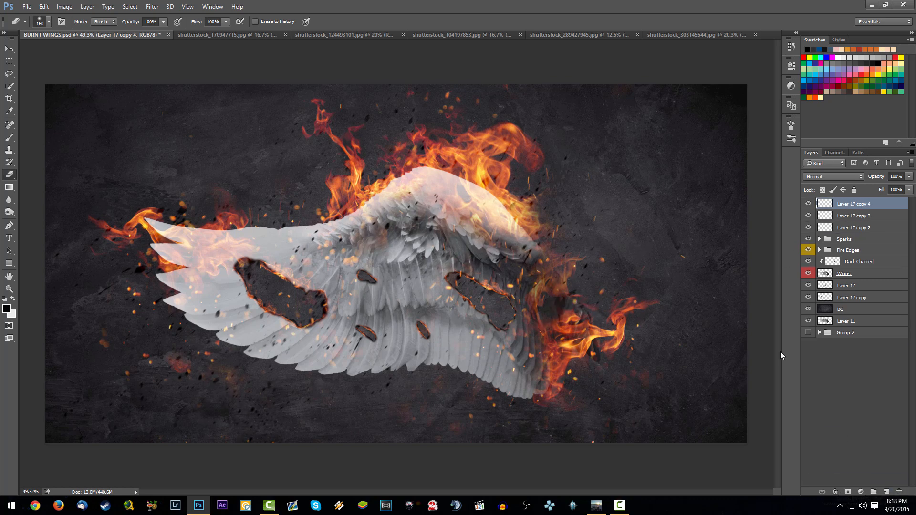
mouse_move(540, 303)
mouse_down()
mouse_move(433, 295)
mouse_move(375, 259)
mouse_up()
scroll(358, 256, down, 3)
scroll(401, 260, up, 3)
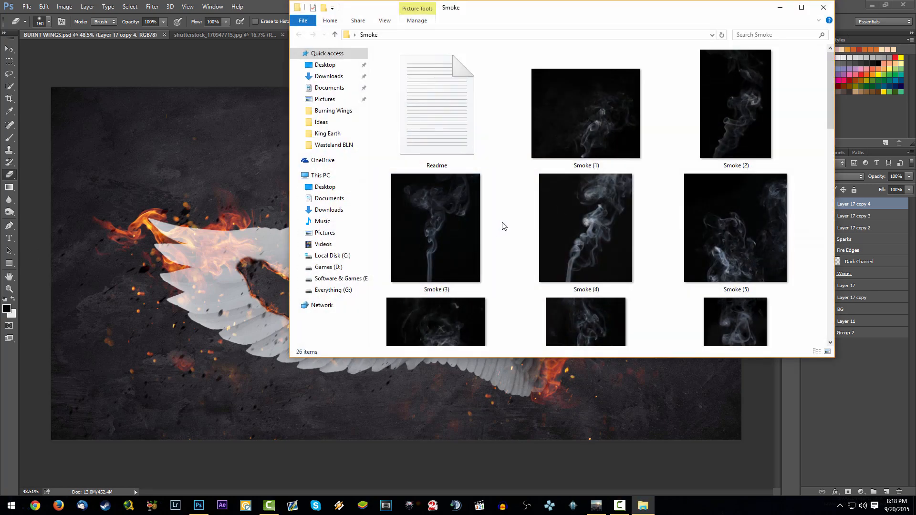
Place the Smoke (1) image in the composite, set its blend mode to Screen, and position it over the wing's right half.
drag(592, 119, 171, 315)
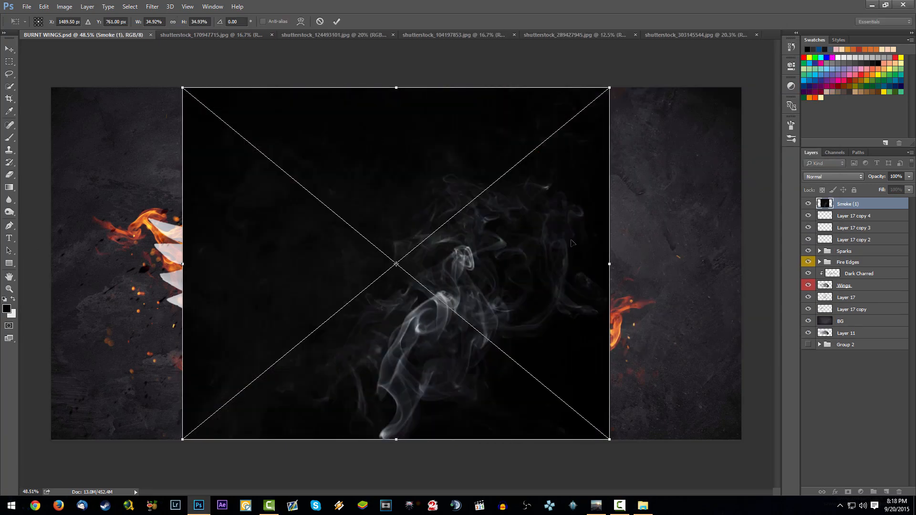
key(Return)
key(e)
click(824, 177)
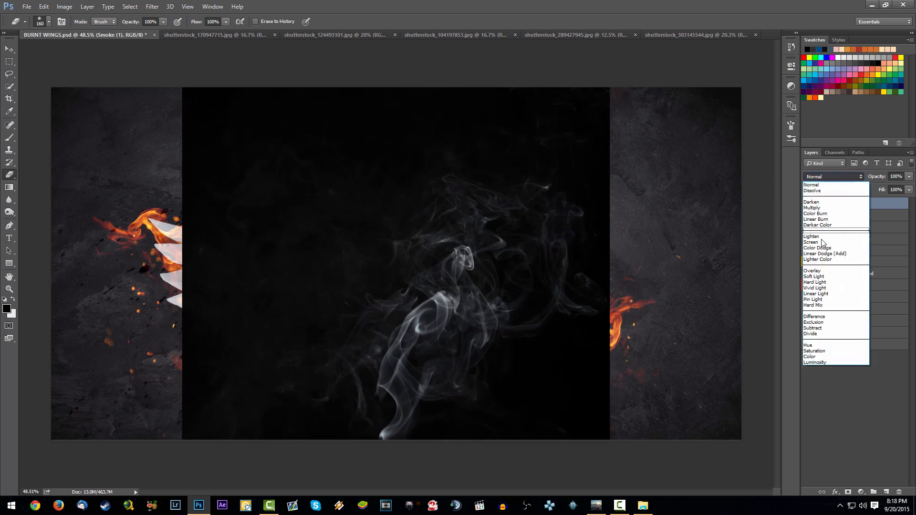
click(840, 230)
drag(544, 275, 554, 209)
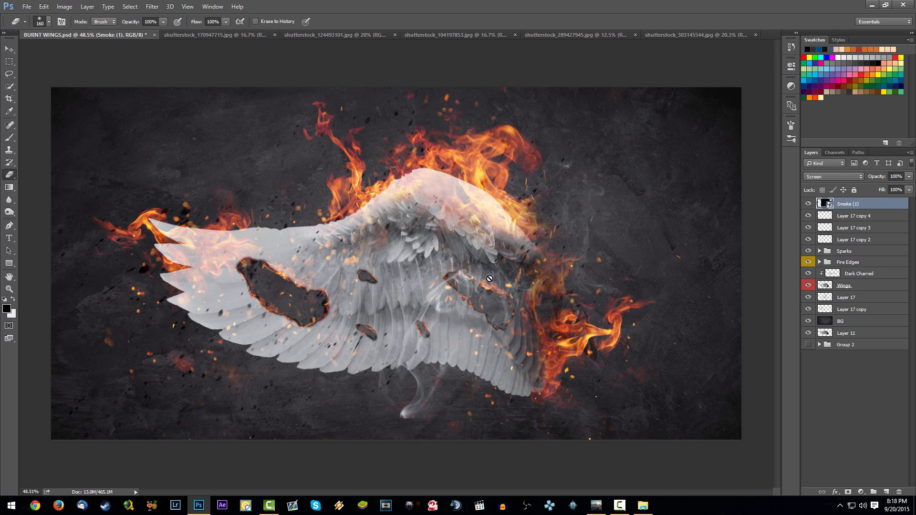
Add a layer mask to Smoke (1) and paint out the smoke over the wing with a soft 421 px brush at 0% hardness.
click(847, 491)
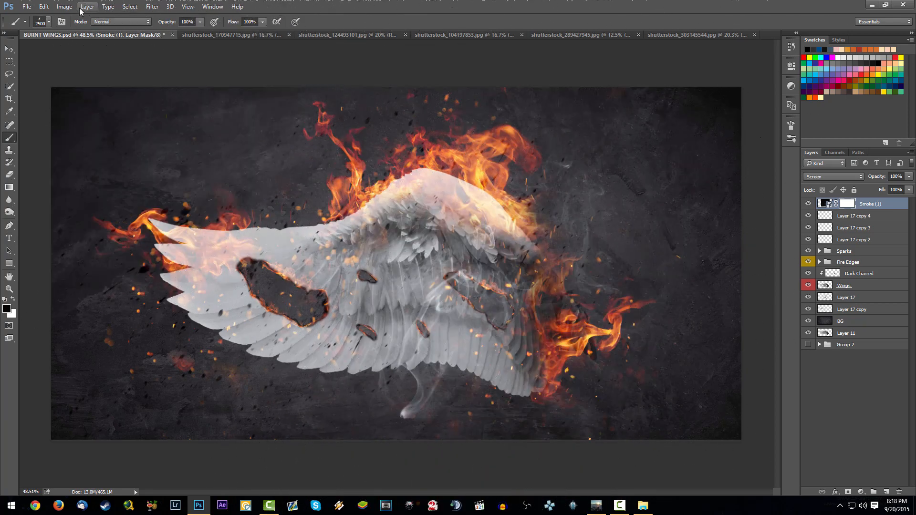
right_click(65, 52)
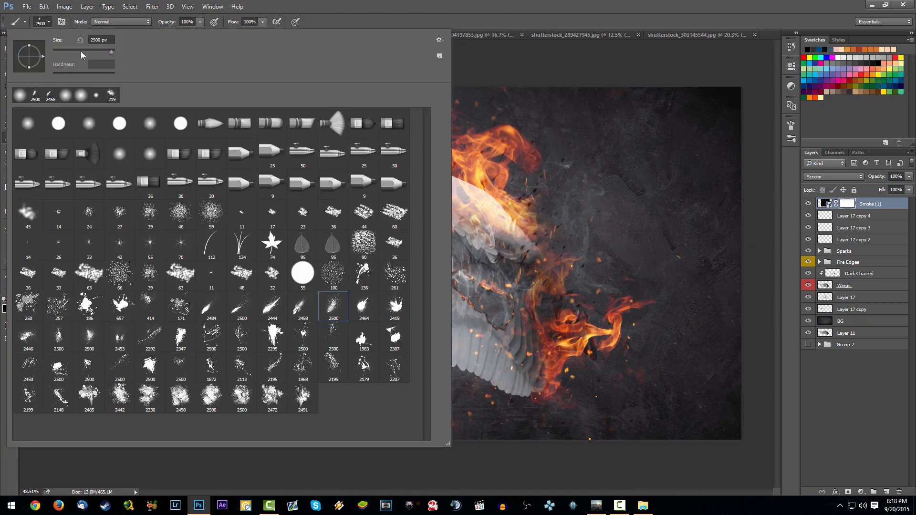
click(87, 124)
drag(107, 52, 96, 54)
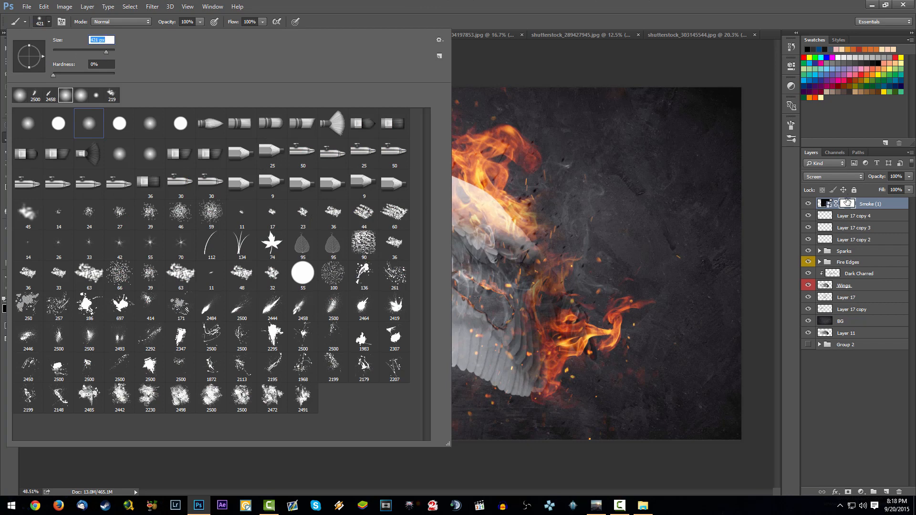
click(847, 203)
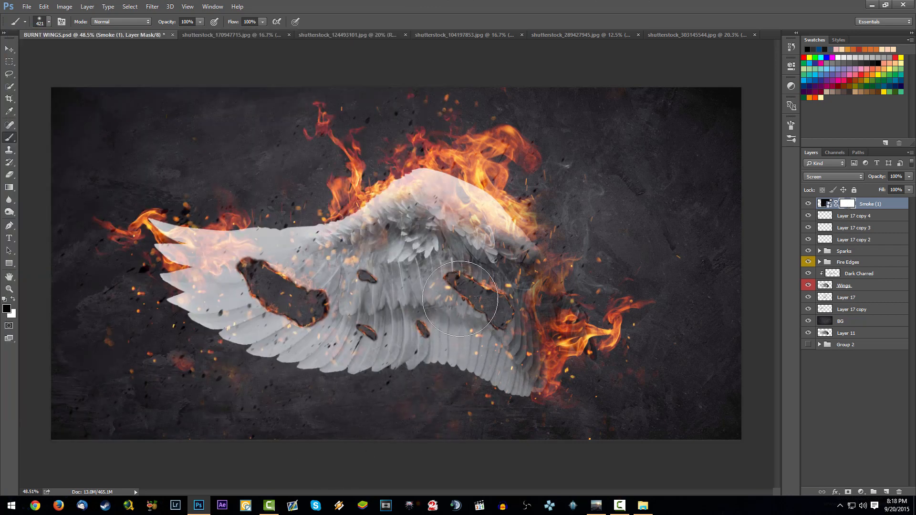
drag(459, 298, 484, 293)
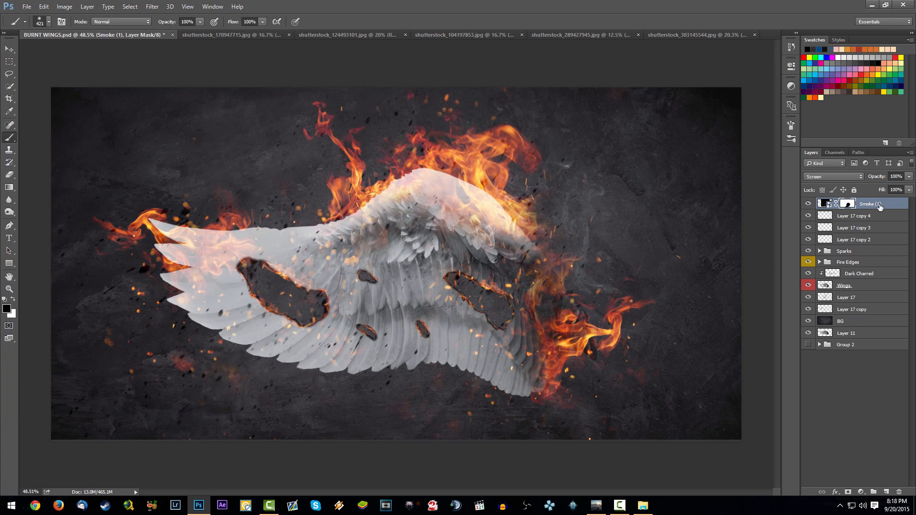
Duplicate the masked Smoke (1) layer, move the copy to the wing's left side, and mask out its excess smoke.
key(ctrl+j)
drag(547, 295, 326, 309)
click(848, 204)
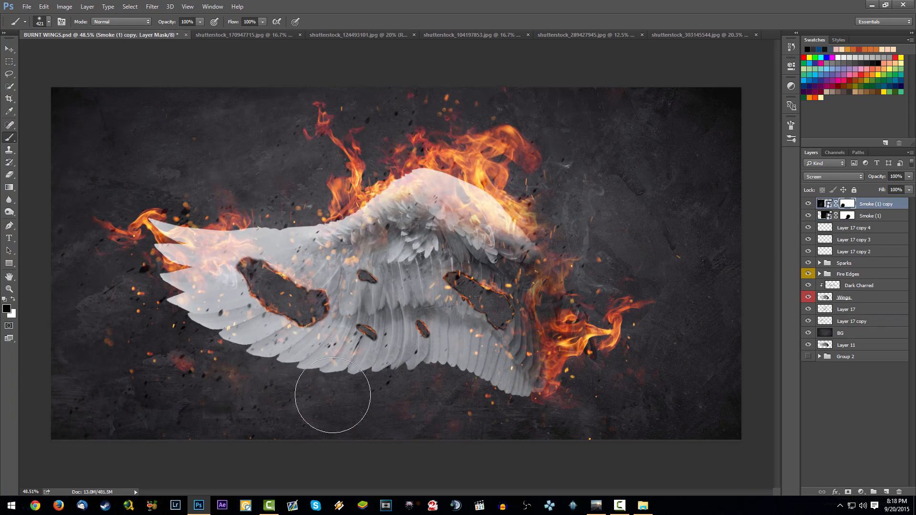
drag(19, 119, 448, 92)
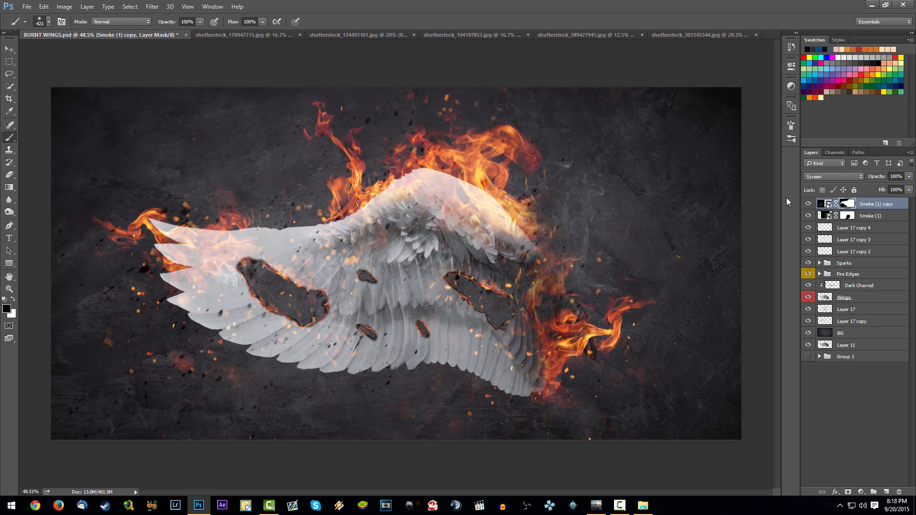
click(808, 204)
click(808, 204)
Duplicate the masked Smoke (1) layer, shift the copy down over the wing's lower right, mask out its excess smoke, and save.
click(850, 217)
drag(527, 227, 525, 308)
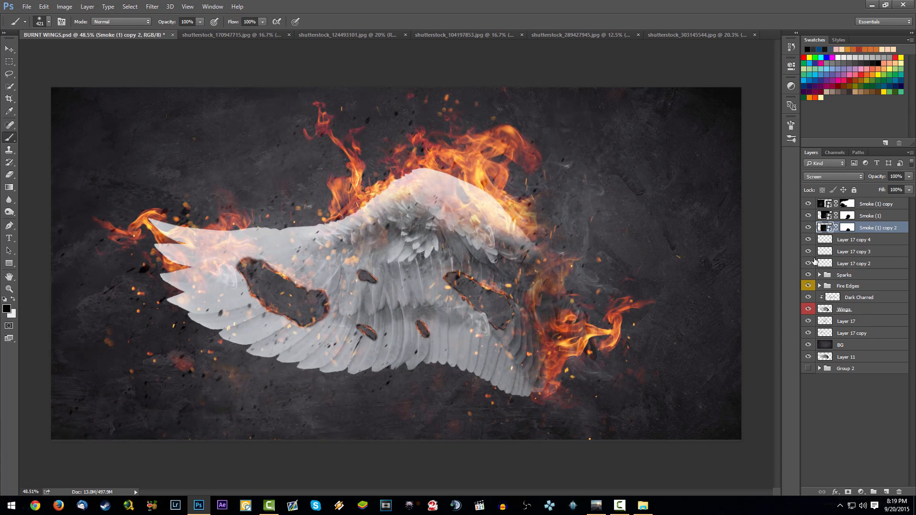
click(851, 228)
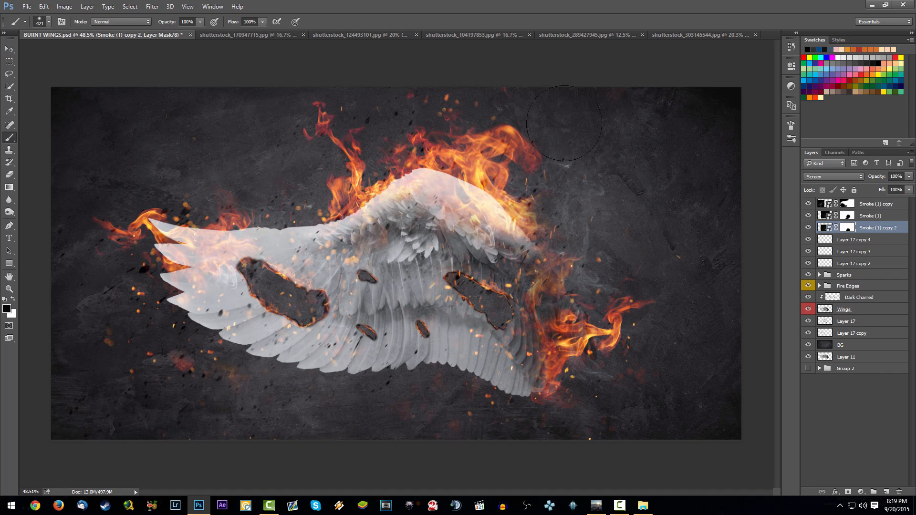
mouse_move(563, 123)
mouse_down()
mouse_move(465, 414)
mouse_move(517, 437)
mouse_up()
click(876, 205)
key(ctrl+s)
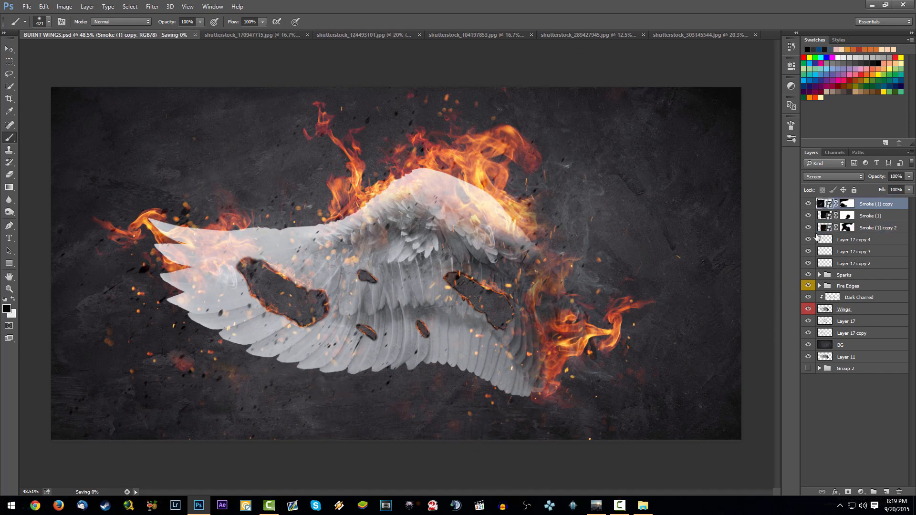
Check Smoke (1) copy 2 by toggling its visibility, mask out more of its smoke below the wing, and save the document.
click(808, 228)
click(808, 228)
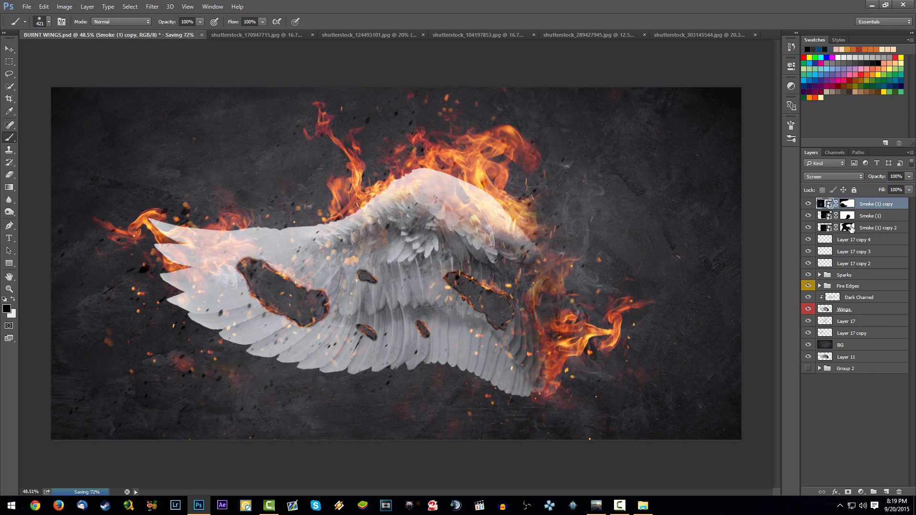
click(847, 227)
drag(300, 443, 369, 419)
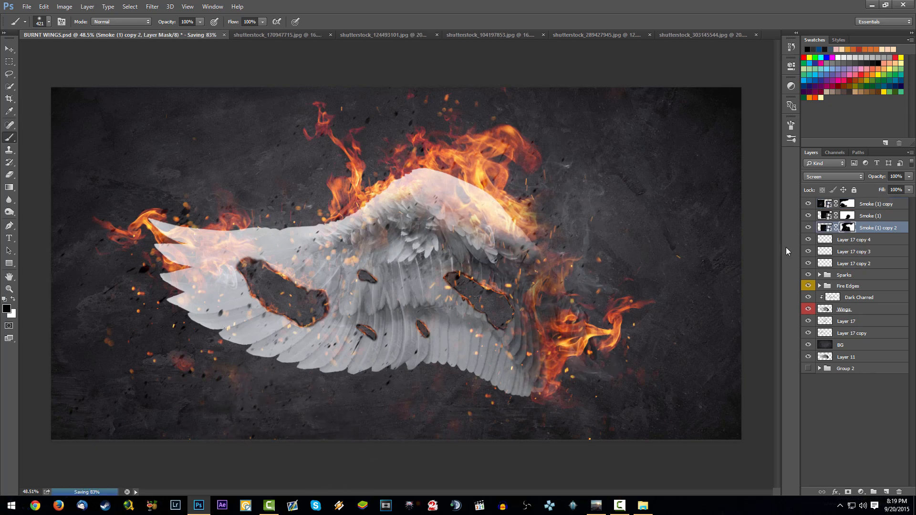
click(842, 206)
key(ctrl+s)
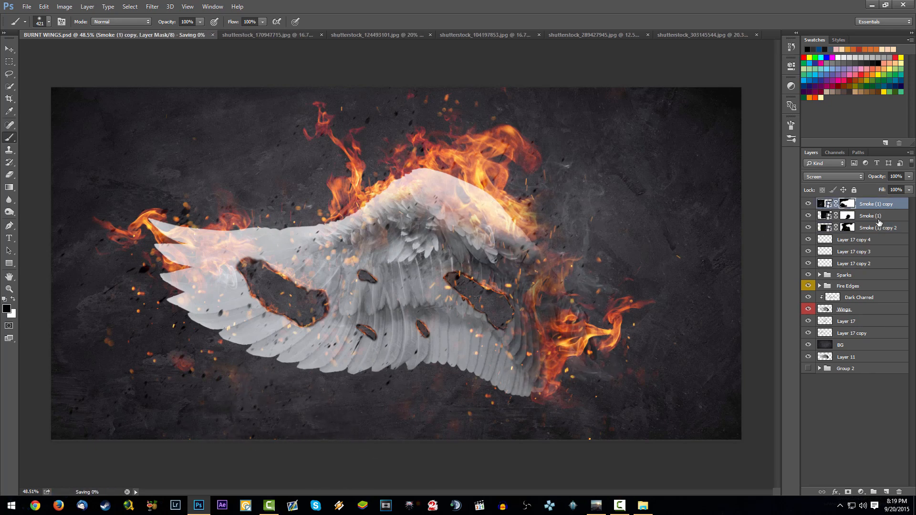
scroll(431, 262, down, 2)
scroll(432, 262, up, 2)
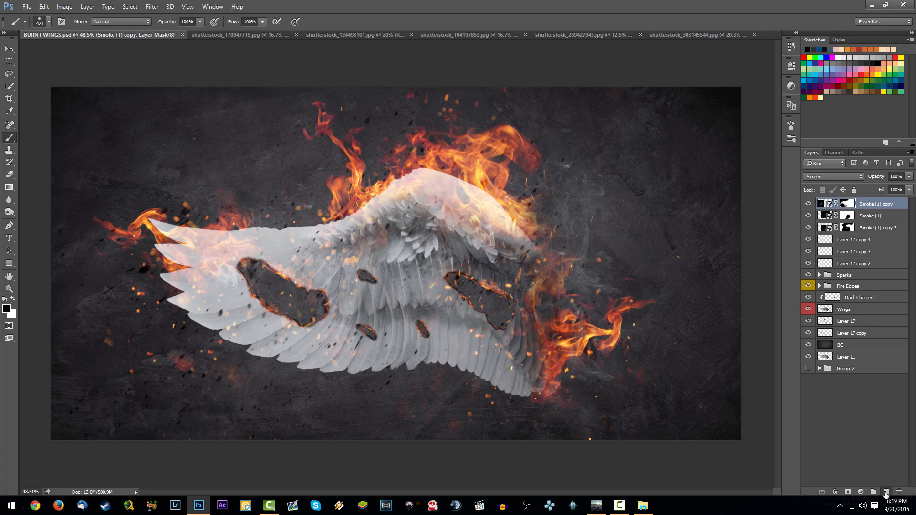
Add a new top layer, fill it using Apply Image with the Merged layer, Multiply blending and 100% opacity, and save the document.
click(885, 494)
click(64, 7)
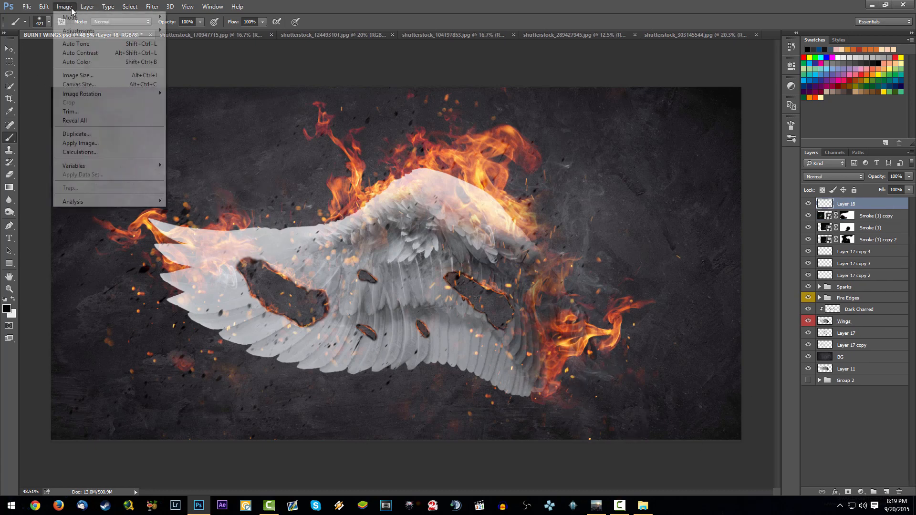
click(80, 143)
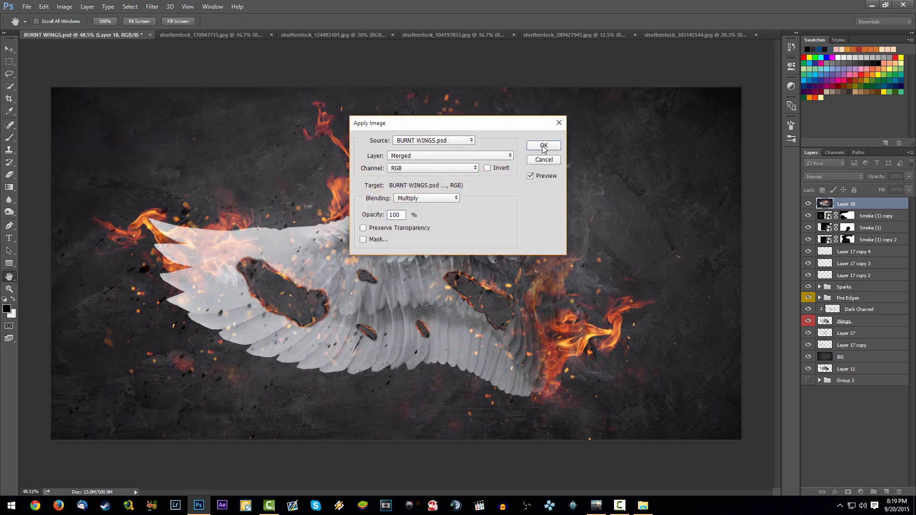
click(543, 146)
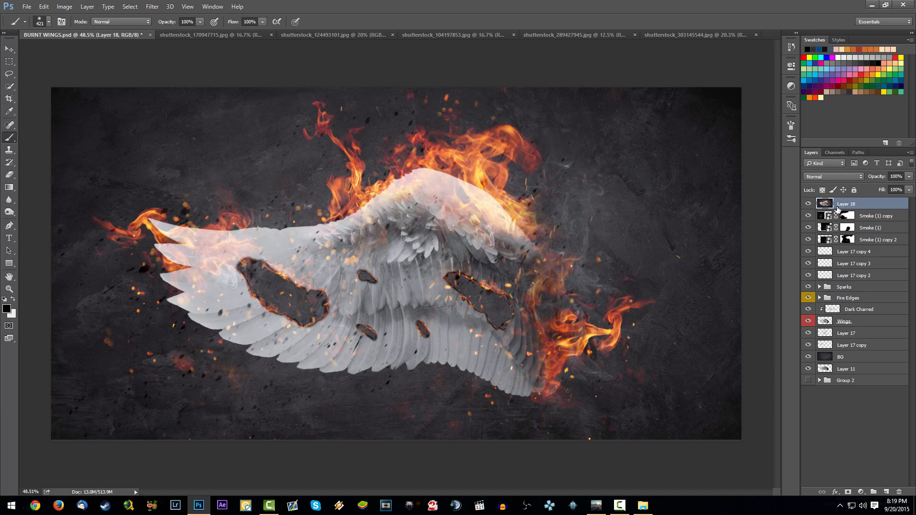
key(ctrl+s)
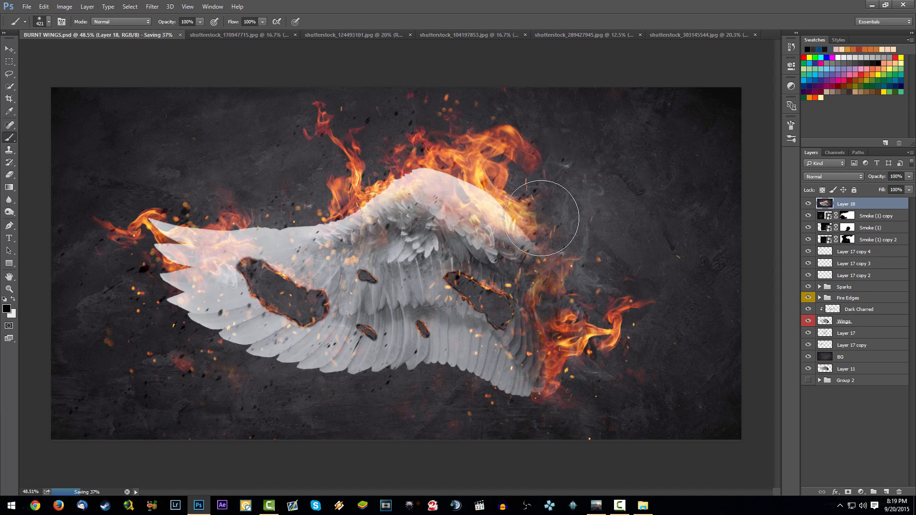
Open Layer 18 in the Camera Raw Filter and set Exposure -0.20, Contrast +17, Highlights -4, Shadows -1, Whites -2, Blacks +3 and Clarity +33.
click(152, 6)
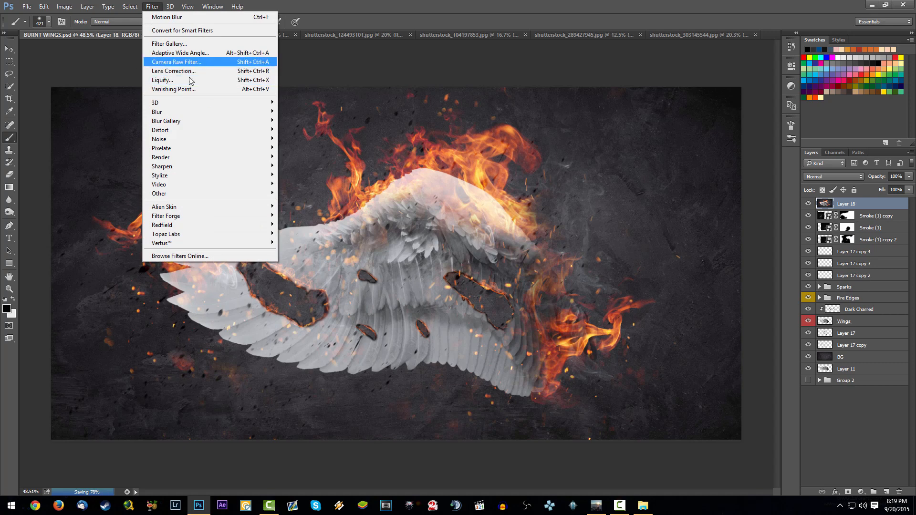
click(202, 65)
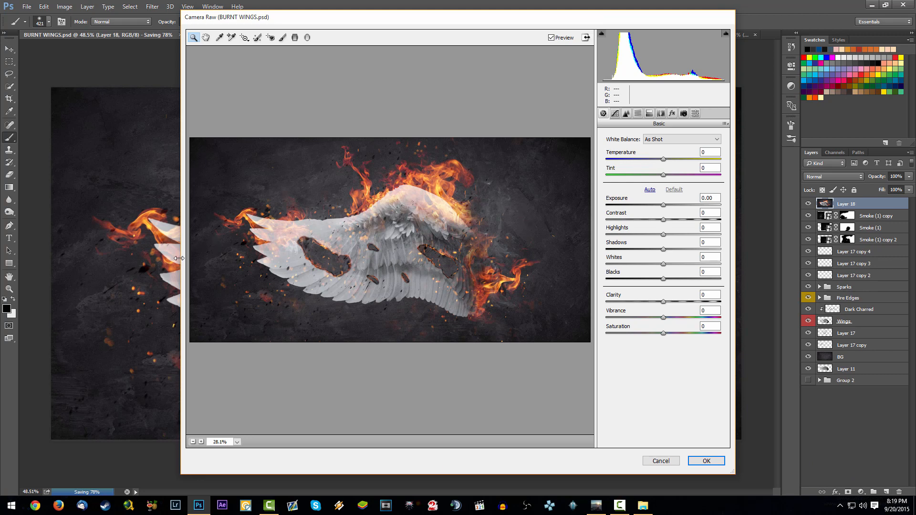
drag(179, 258, 13, 260)
drag(734, 267, 893, 270)
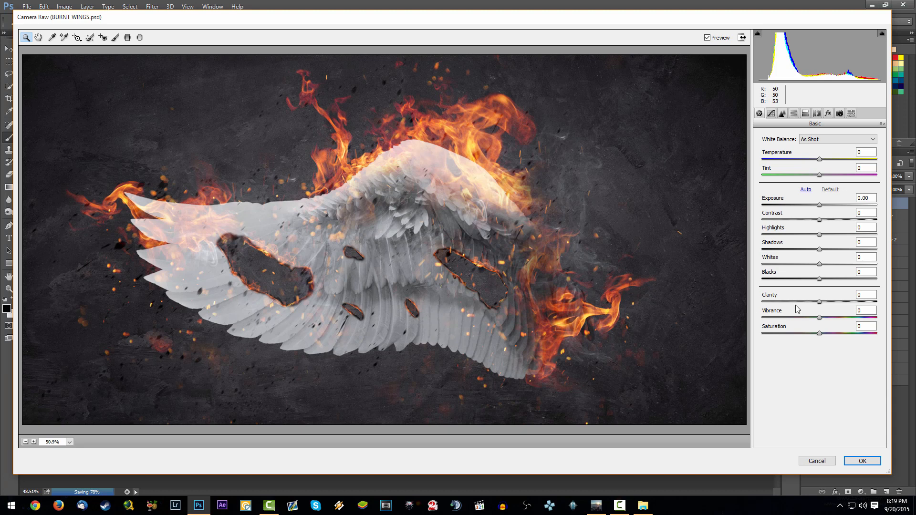
drag(818, 301, 839, 306)
mouse_move(821, 220)
mouse_down()
mouse_move(830, 220)
mouse_move(817, 205)
mouse_up()
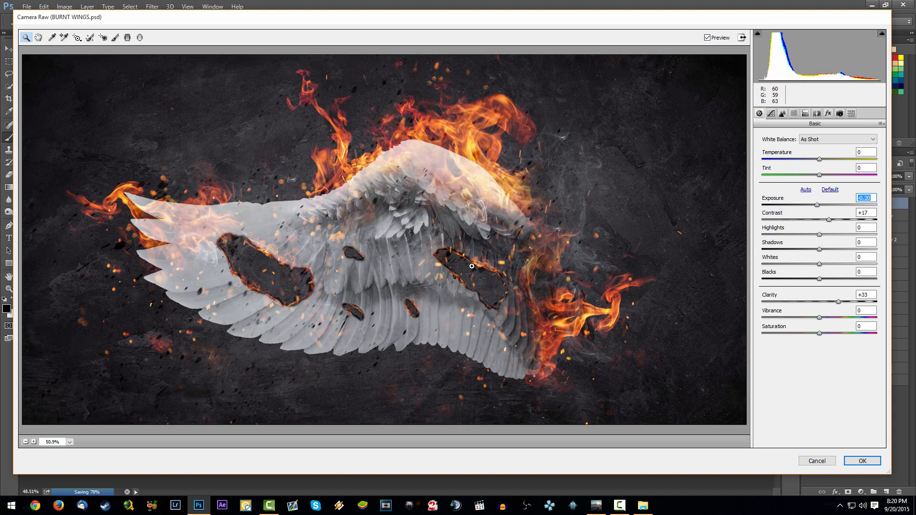
drag(823, 234, 816, 235)
drag(819, 279, 819, 249)
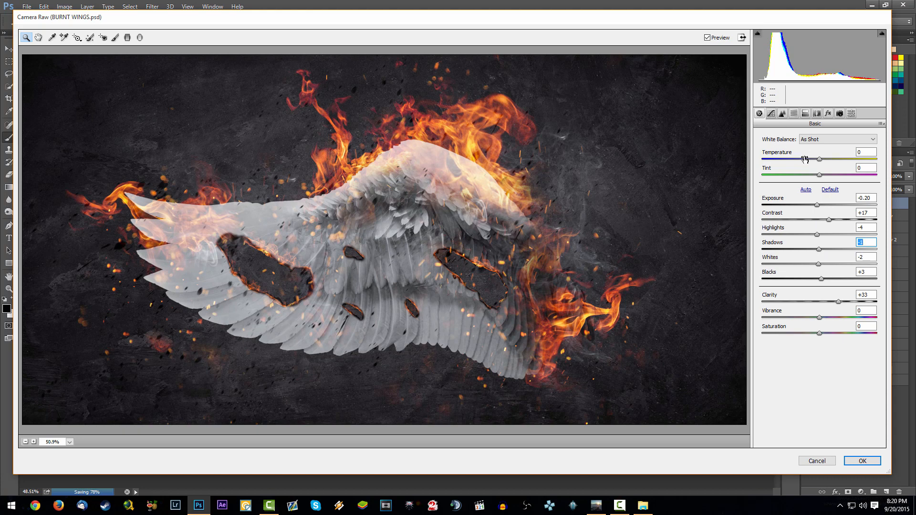
Set the Camera Raw Sharpening amount to 25, keeping Radius 1.0 and Detail 25.
click(781, 114)
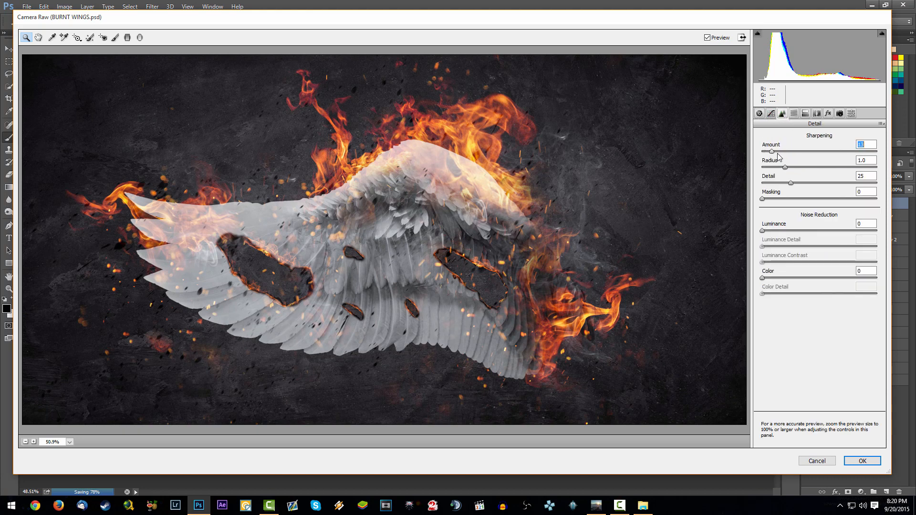
click(829, 114)
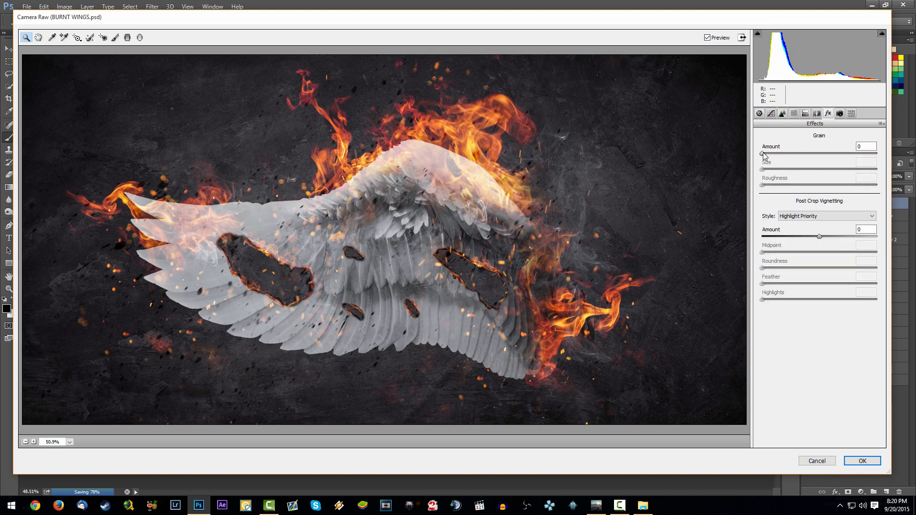
drag(762, 153, 779, 153)
click(782, 114)
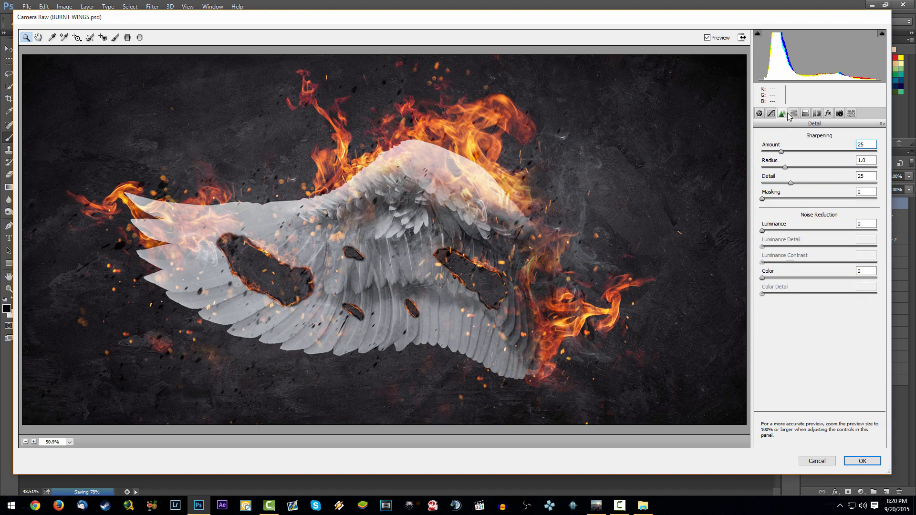
Try an Oranges hue of -100, bring it back to about -11, and fine-tune the Yellows and Reds hues of the flames.
click(794, 113)
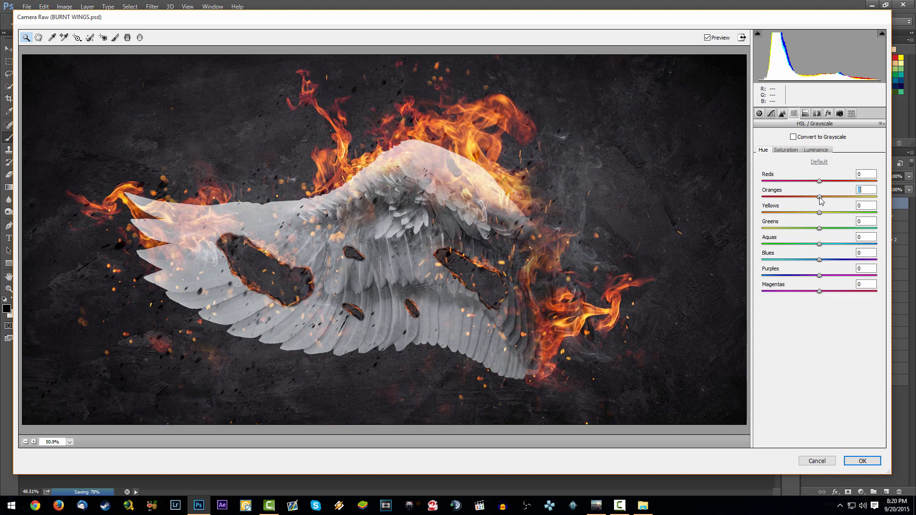
drag(819, 196, 744, 203)
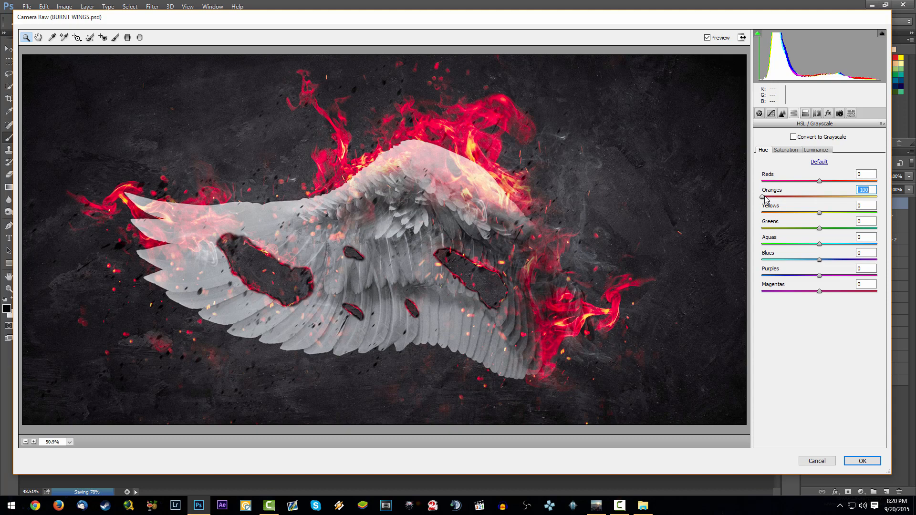
drag(764, 199, 814, 212)
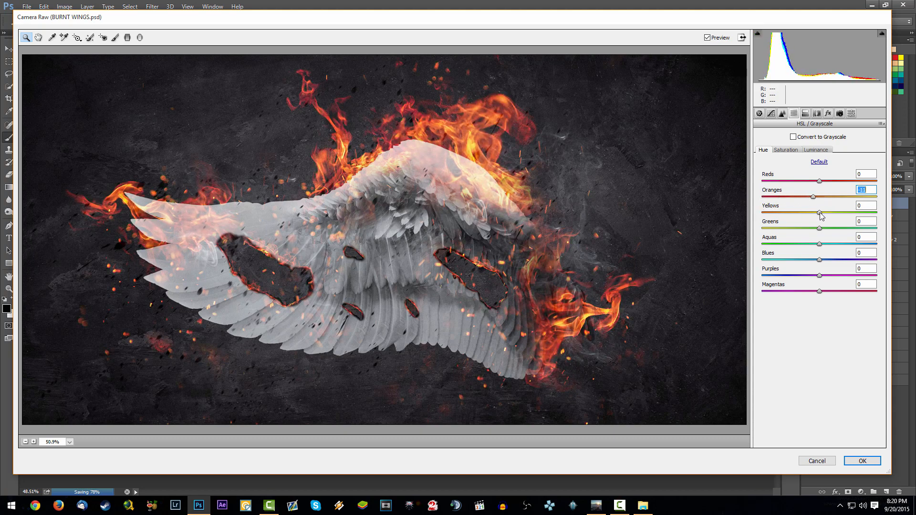
click(820, 214)
click(823, 183)
mouse_move(825, 185)
mouse_down()
mouse_move(796, 185)
mouse_move(825, 190)
mouse_up()
Set the Oranges saturation to +20 and the Yellows saturation to +17, and fine-tune the luminance of both colors.
click(786, 150)
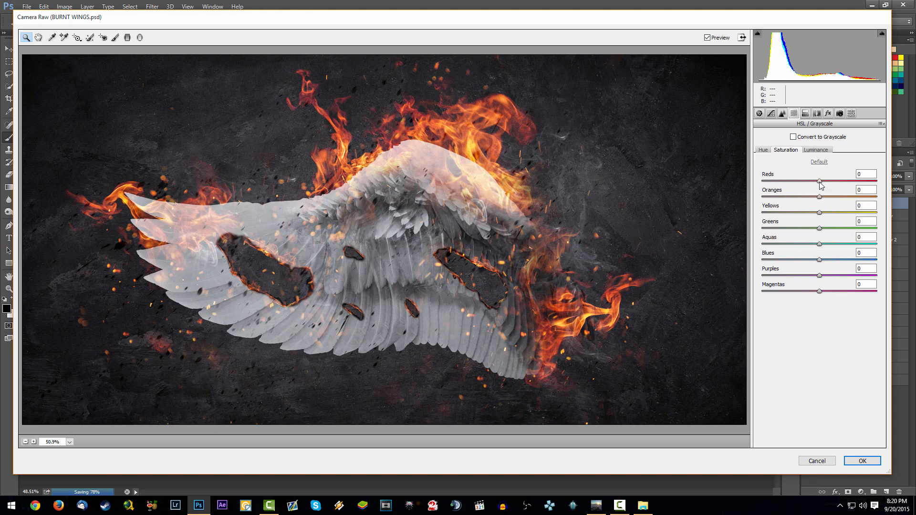
mouse_move(818, 197)
mouse_down()
mouse_move(749, 202)
mouse_move(854, 200)
mouse_move(832, 206)
mouse_up()
click(821, 213)
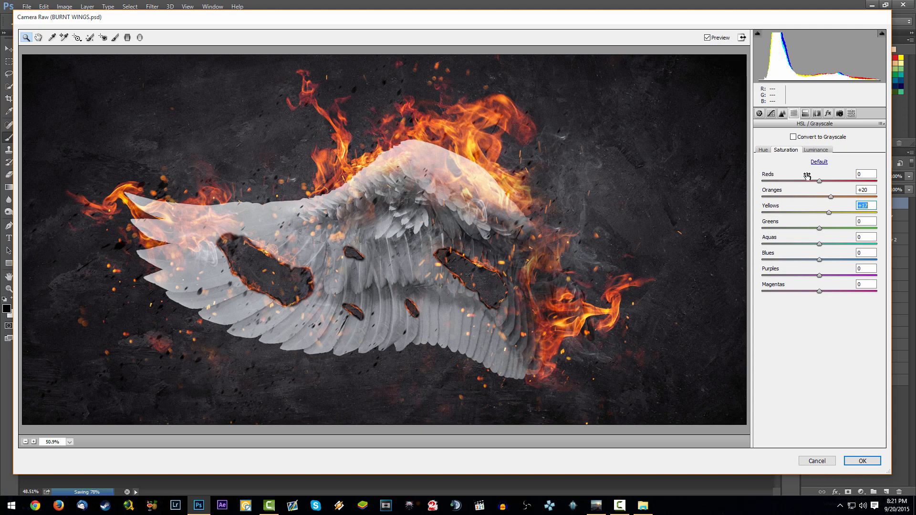
click(815, 151)
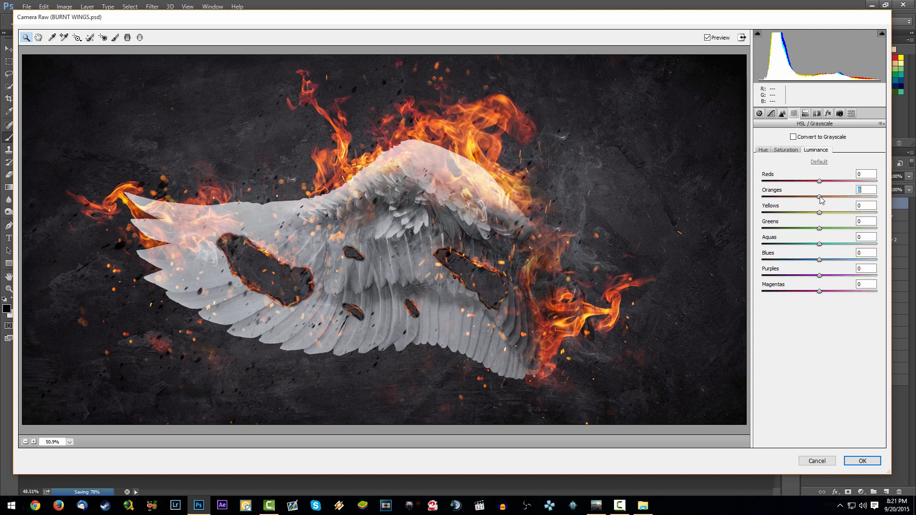
mouse_move(820, 199)
mouse_down()
mouse_move(881, 206)
mouse_move(739, 208)
mouse_move(822, 215)
mouse_up()
click(820, 212)
Set the Camera Calibration Red Primary hue to +10 and saturation to +23, and apply the Camera Raw filter to Layer 18.
click(816, 113)
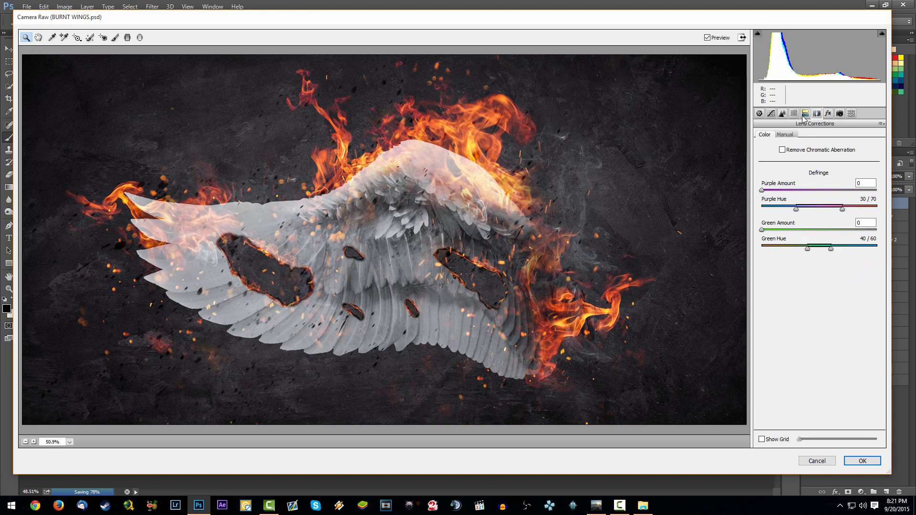
click(805, 114)
click(828, 114)
click(840, 113)
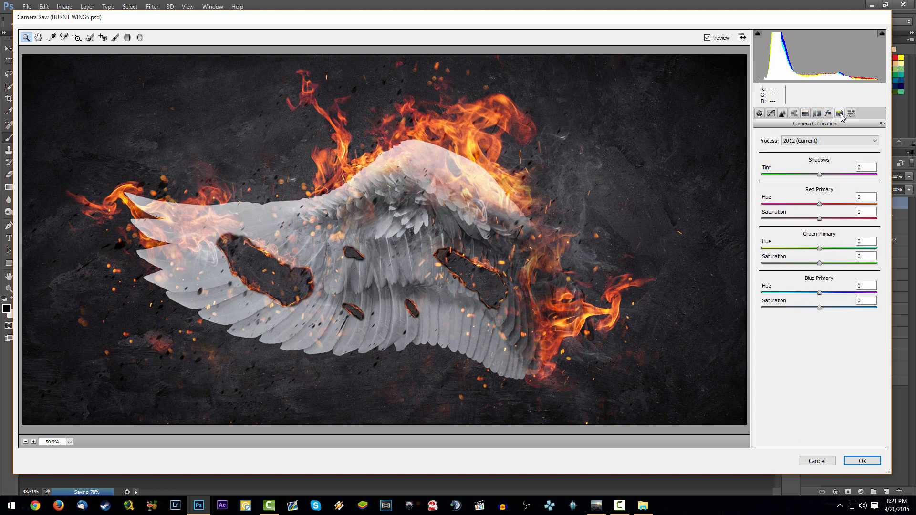
click(851, 114)
click(840, 114)
drag(821, 205, 836, 226)
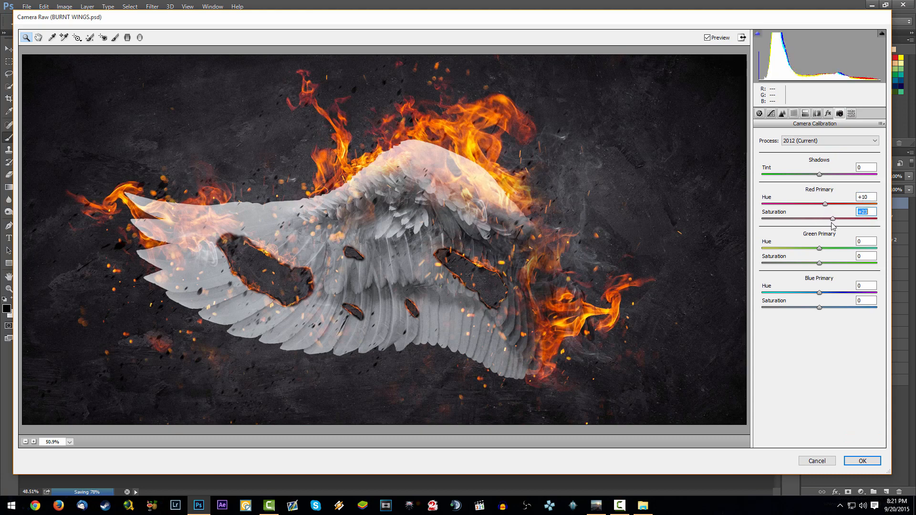
click(862, 461)
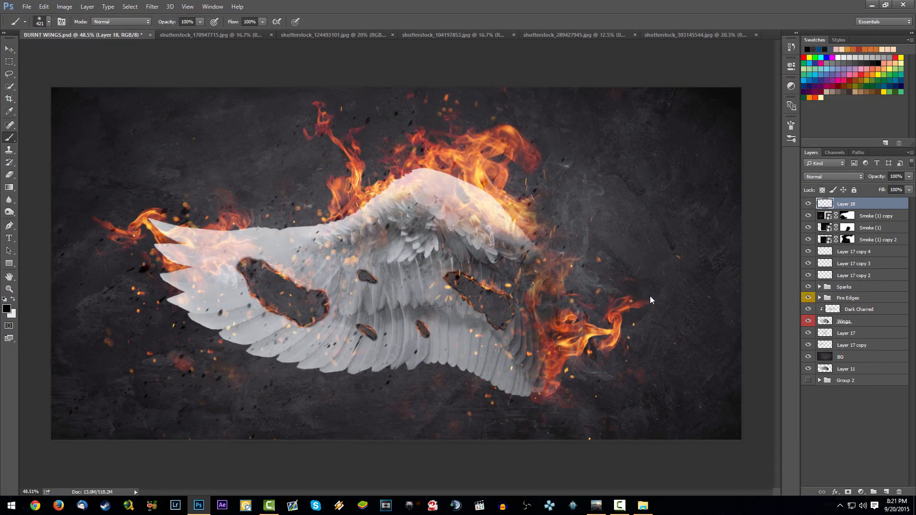
Compare the composite before and after the Camera Raw grade at several zoom levels, keep the grade, and save the document.
scroll(469, 259, down, 4)
scroll(469, 259, up, 5)
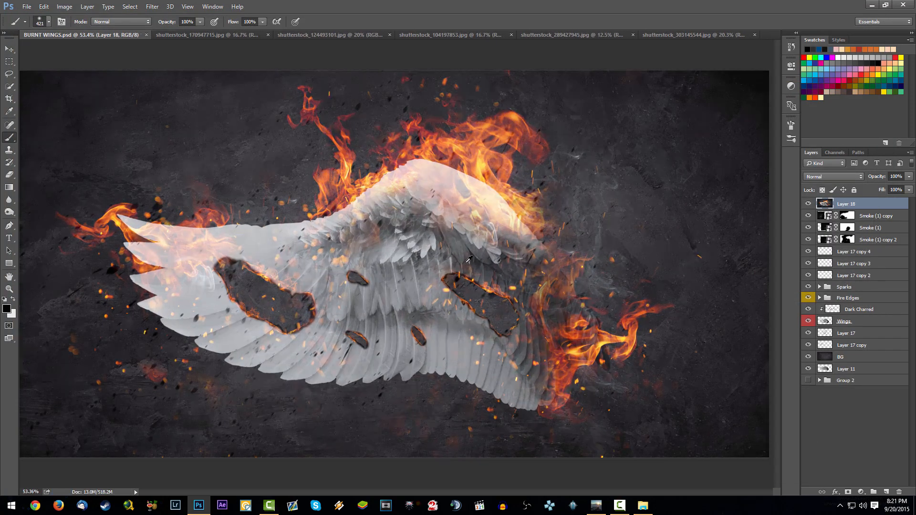
scroll(469, 269, down, 3)
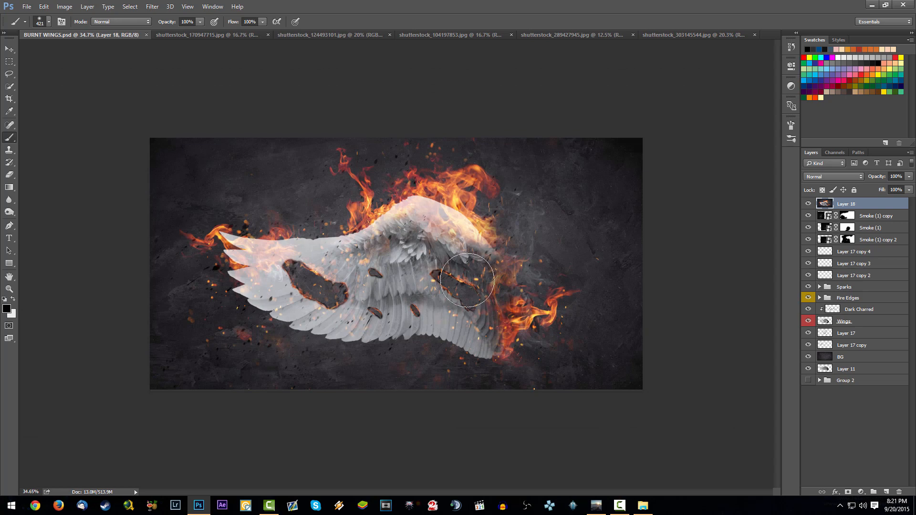
scroll(397, 265, up, 2)
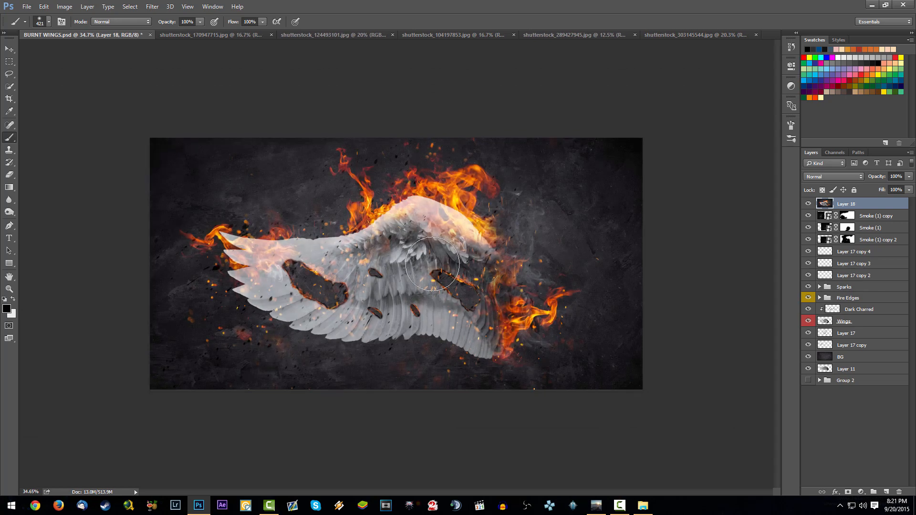
scroll(428, 265, up, 1)
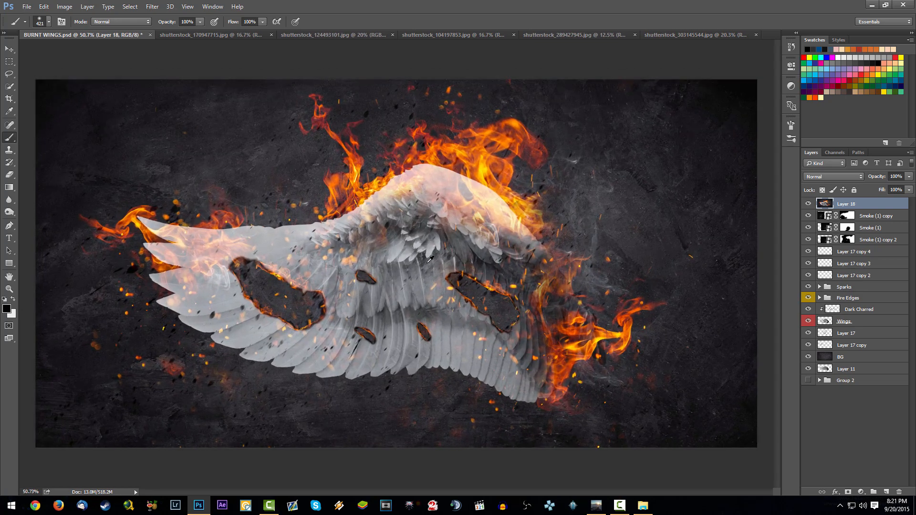
scroll(431, 259, down, 2)
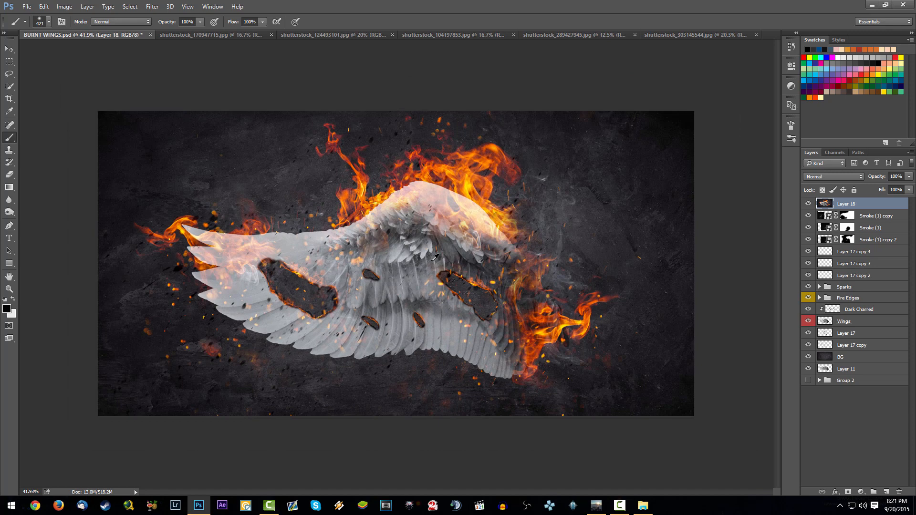
key(ctrl+s)
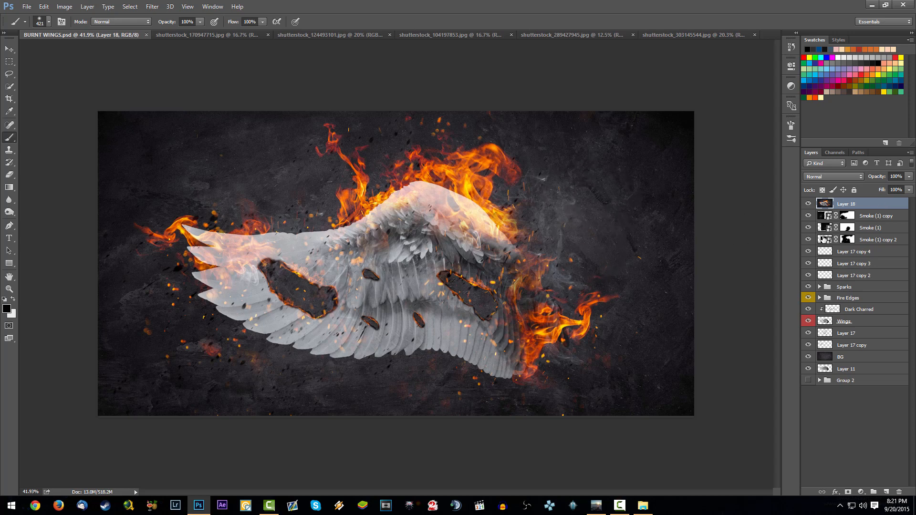
Sketch a simple blue figure with a head and body beside the wing's right end on a new layer, using a 21 px brush.
click(885, 492)
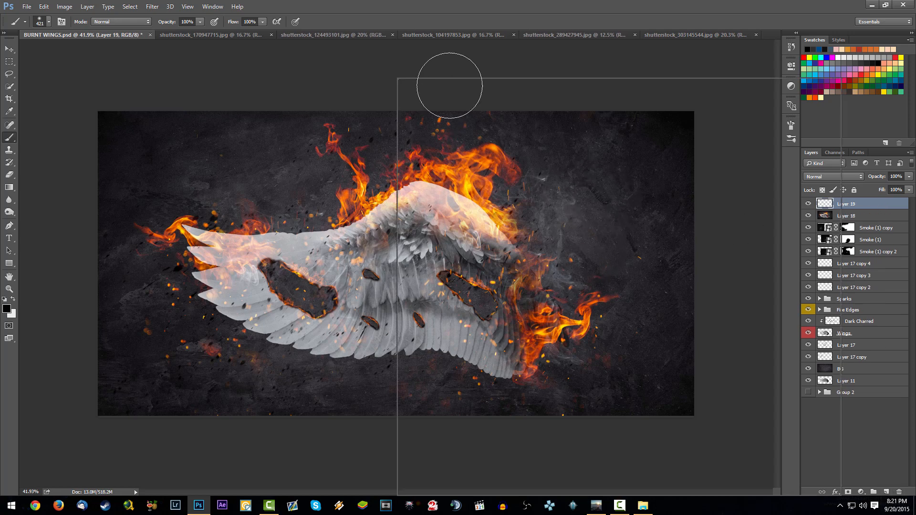
right_click(449, 83)
click(446, 102)
click(858, 202)
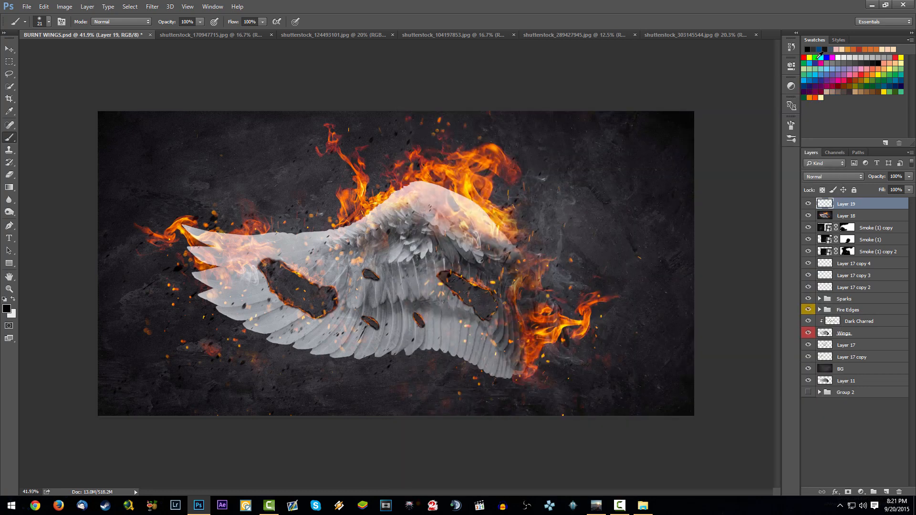
mouse_move(605, 183)
mouse_down()
mouse_move(639, 234)
mouse_move(609, 183)
mouse_move(600, 210)
mouse_move(628, 210)
mouse_move(549, 368)
mouse_move(634, 239)
mouse_up()
scroll(547, 278, down, 3)
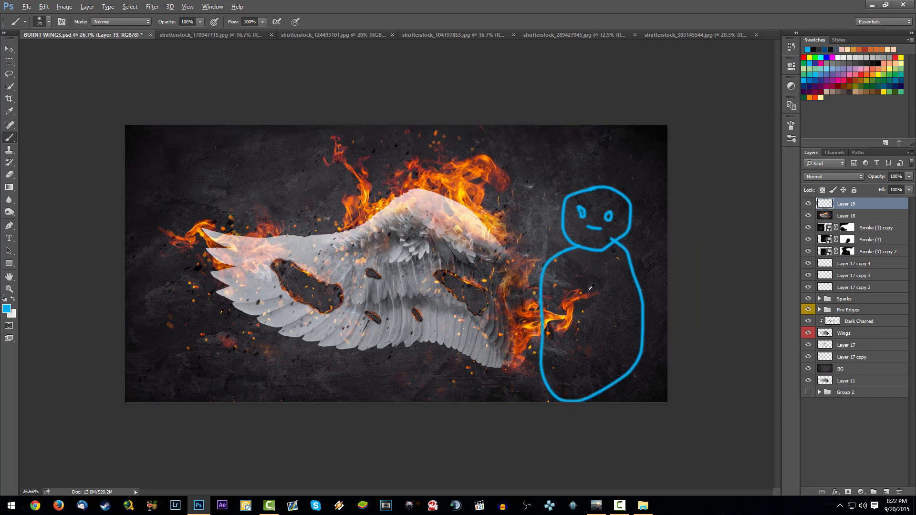
scroll(551, 275, up, 3)
scroll(582, 309, up, 1)
scroll(591, 315, down, 1)
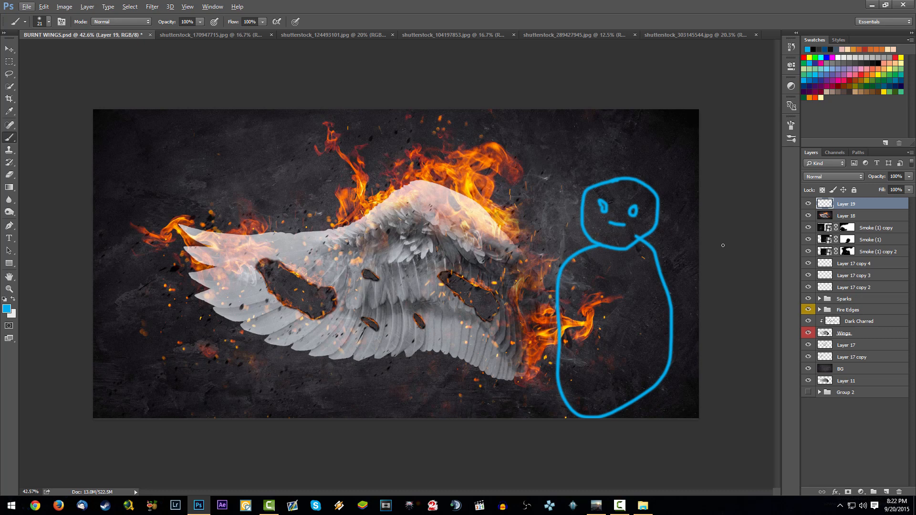
Delete the layer holding the blue figure sketch and save the document.
key(Delete)
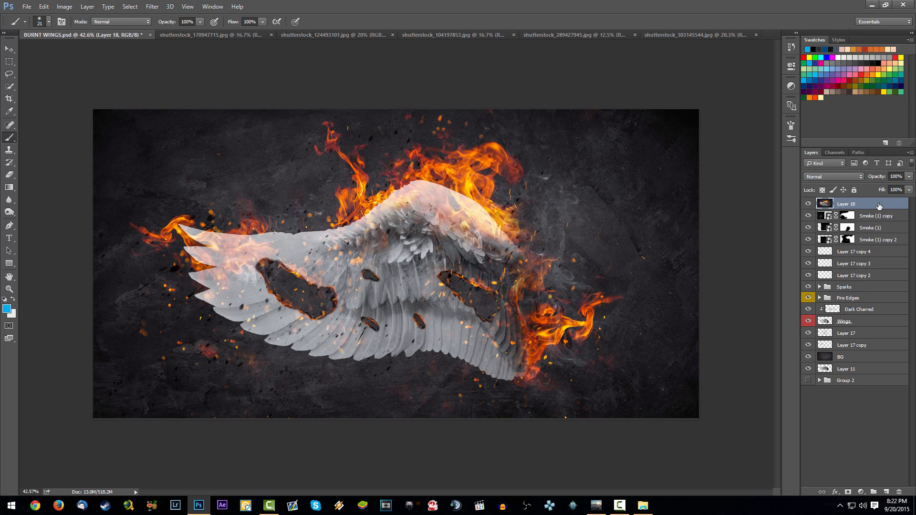
key(ctrl+s)
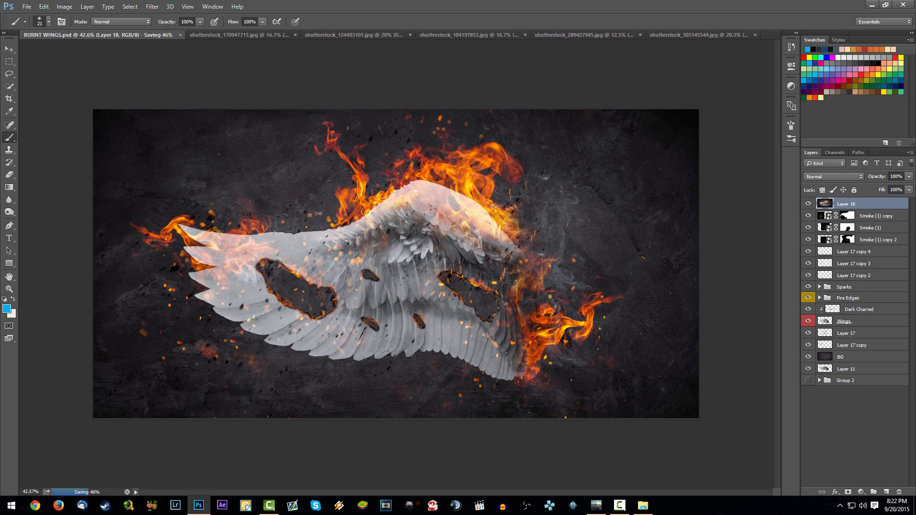